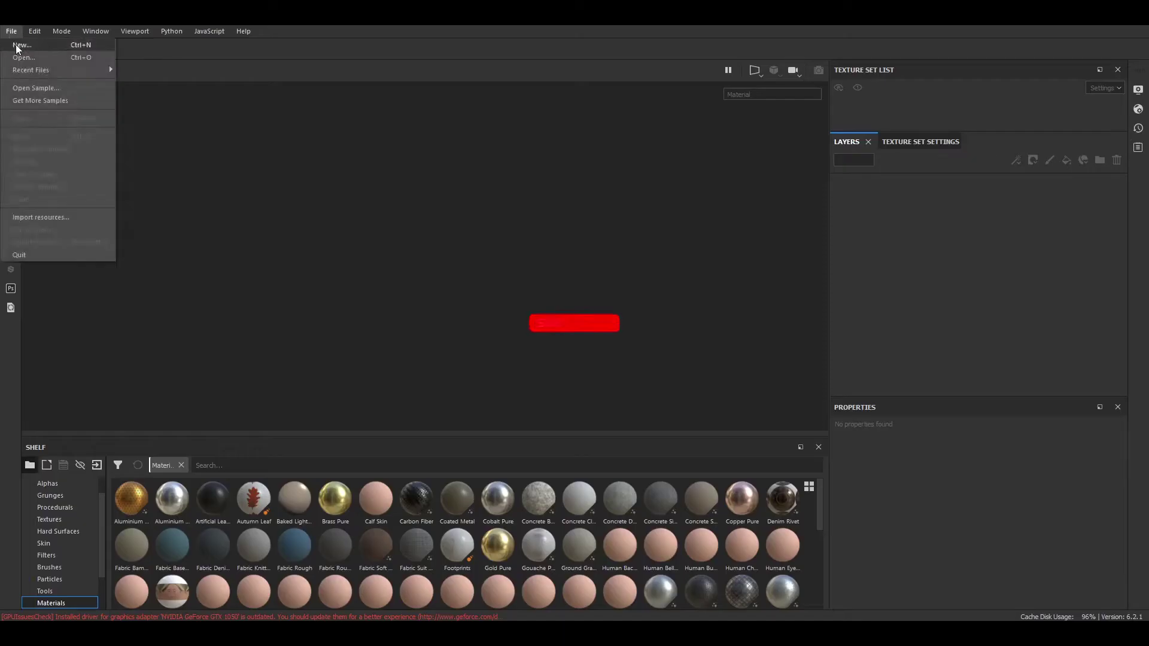
Start a new texturing project from the File menu
click(19, 48)
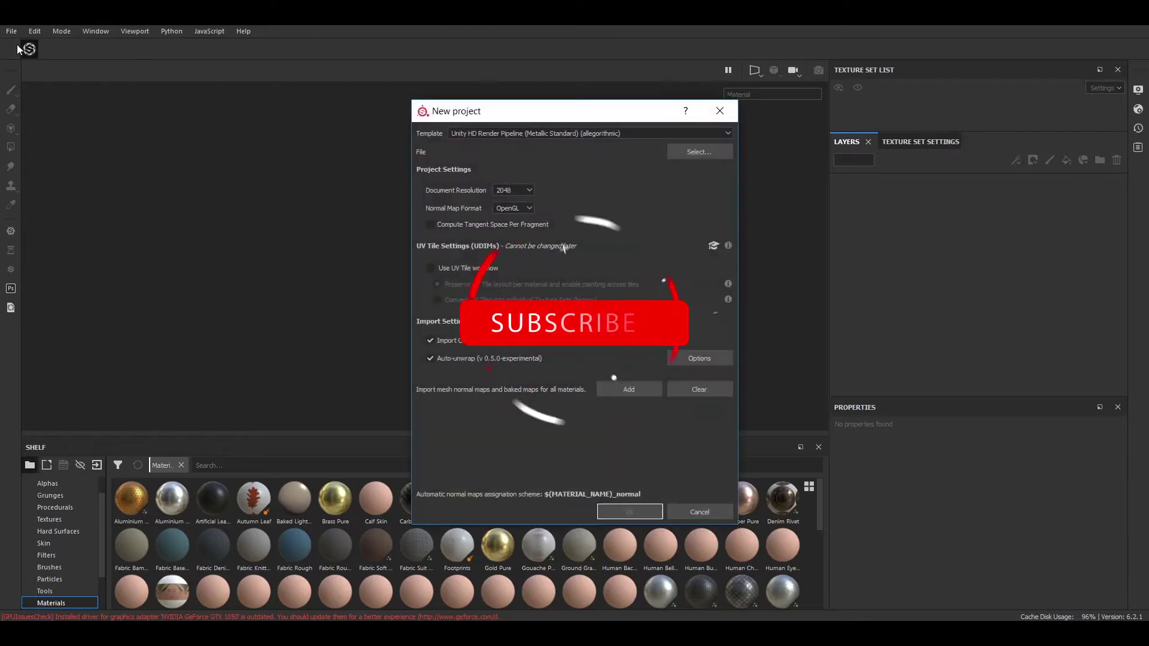
Create a project from Rif.fbx with the Unity HD Render Pipeline template
click(697, 153)
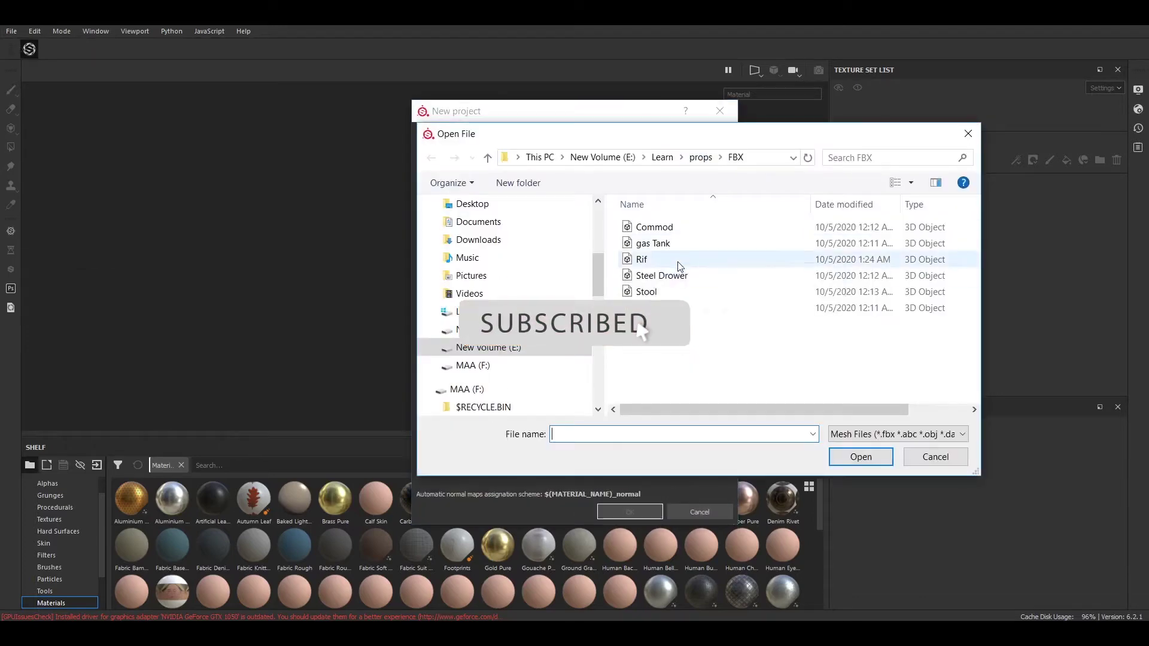
double_click(677, 260)
click(529, 134)
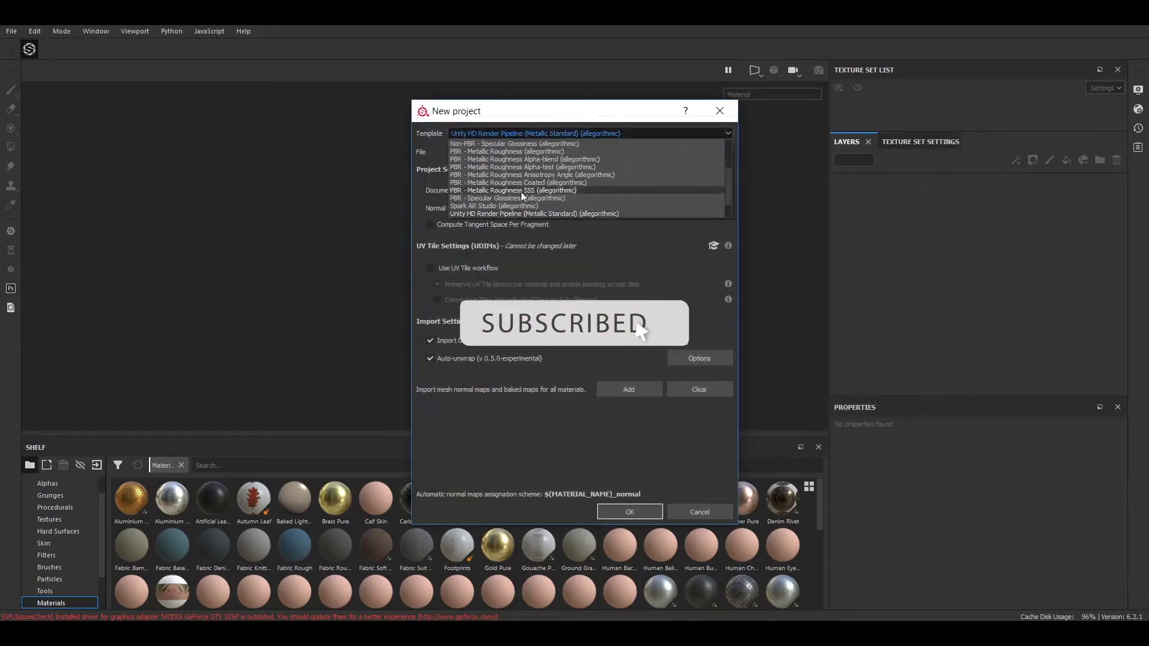
click(508, 214)
click(626, 515)
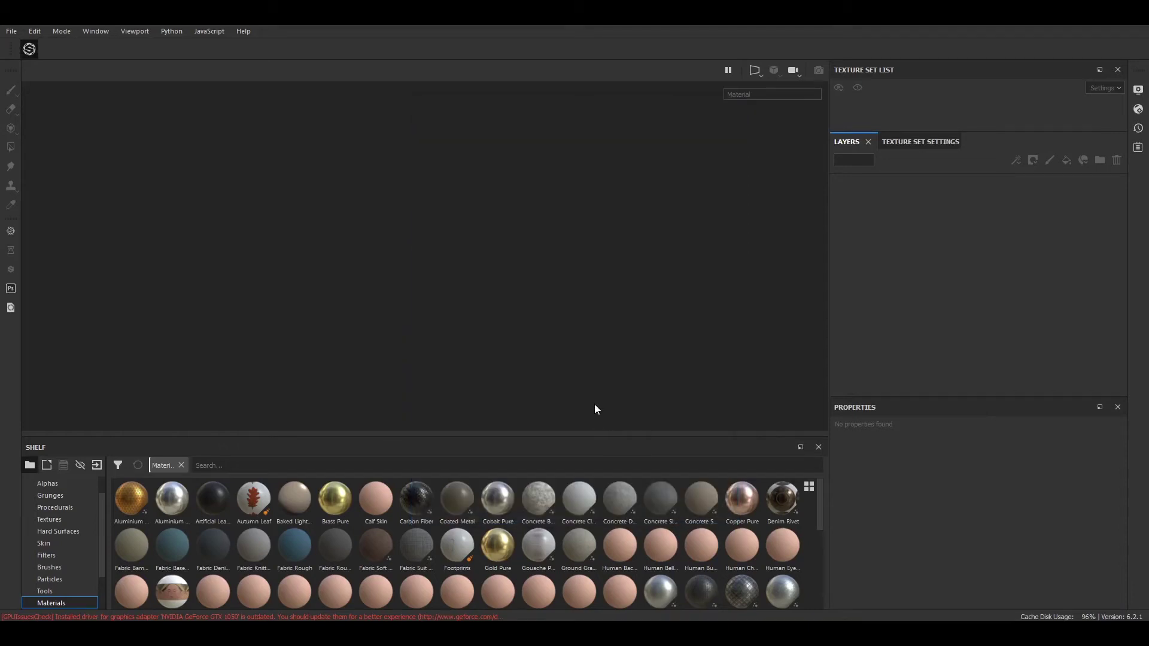
mouse_move(587, 322)
alt+mouse_down()
mouse_move(651, 289)
mouse_move(651, 270)
mouse_move(712, 259)
mouse_move(621, 277)
alt+mouse_up()
Bake all the fridge's mesh maps at 2048 output size
click(919, 143)
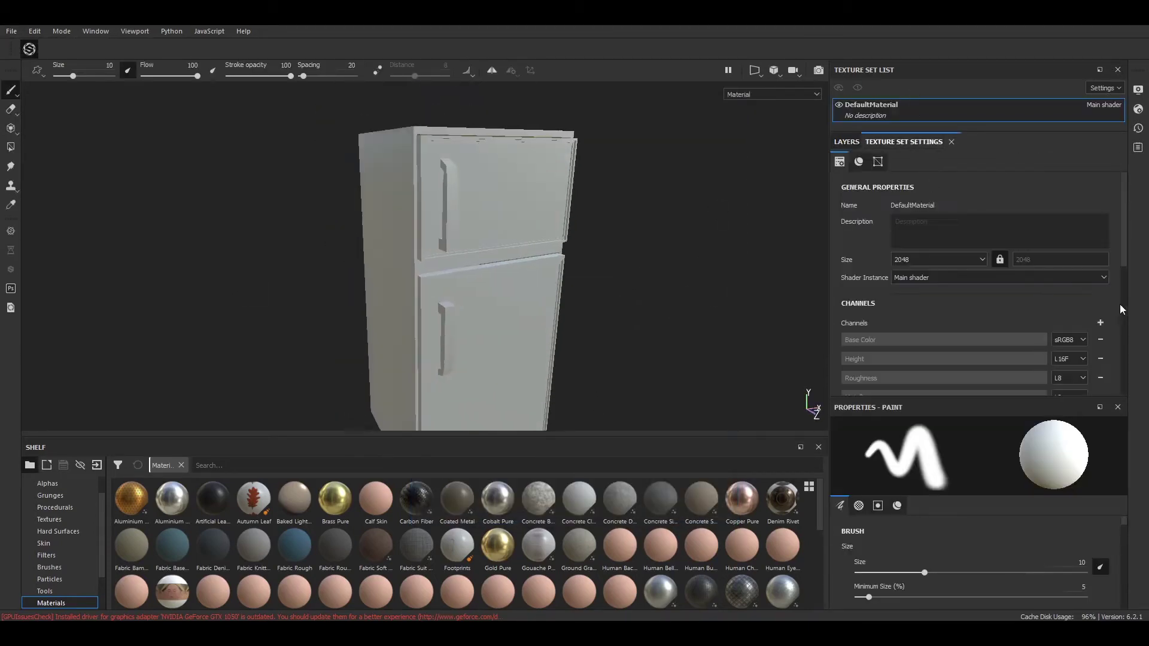
scroll(1125, 259, down, 3)
scroll(1113, 269, down, 2)
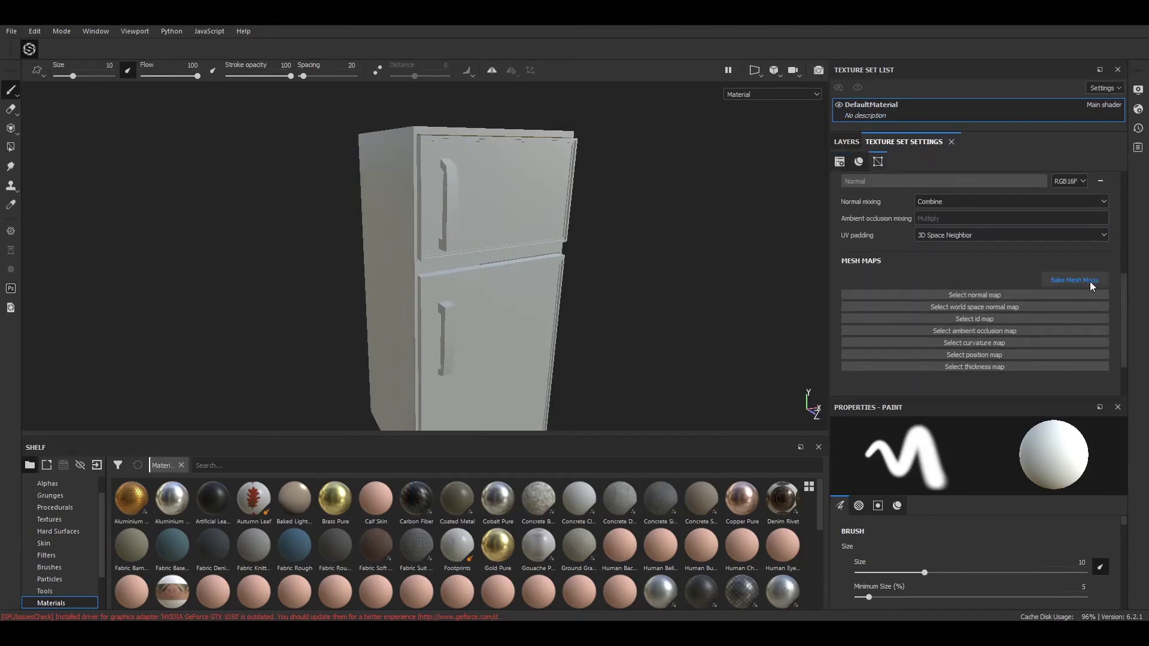
scroll(1090, 288, down, 1)
click(1090, 264)
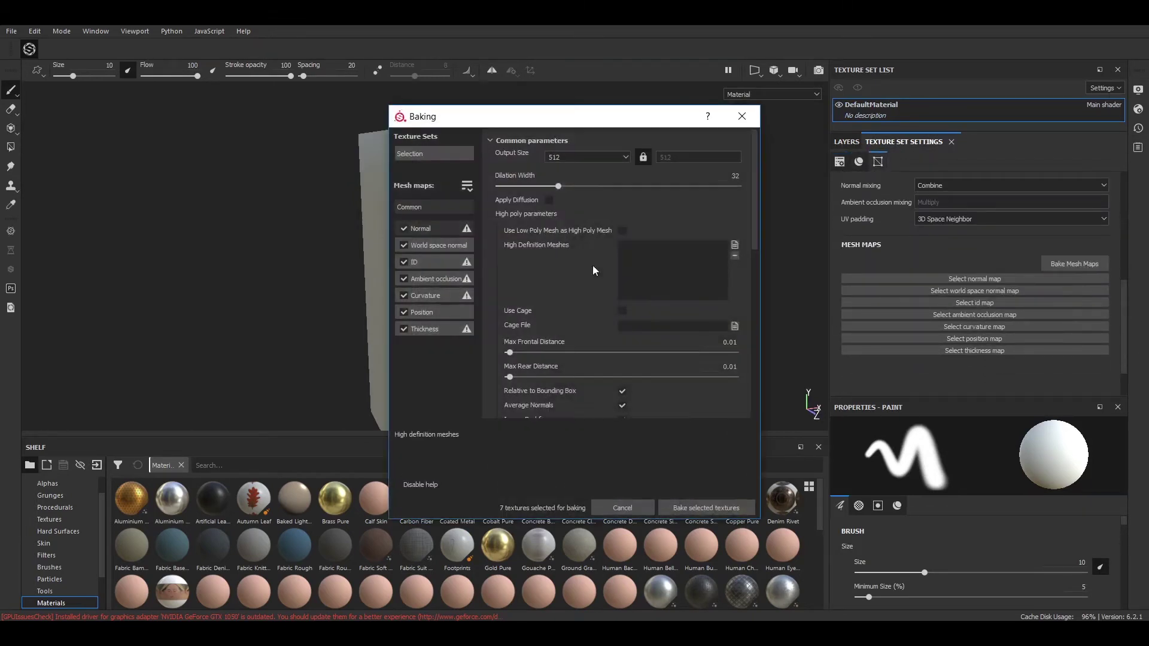
click(617, 157)
click(599, 210)
click(701, 508)
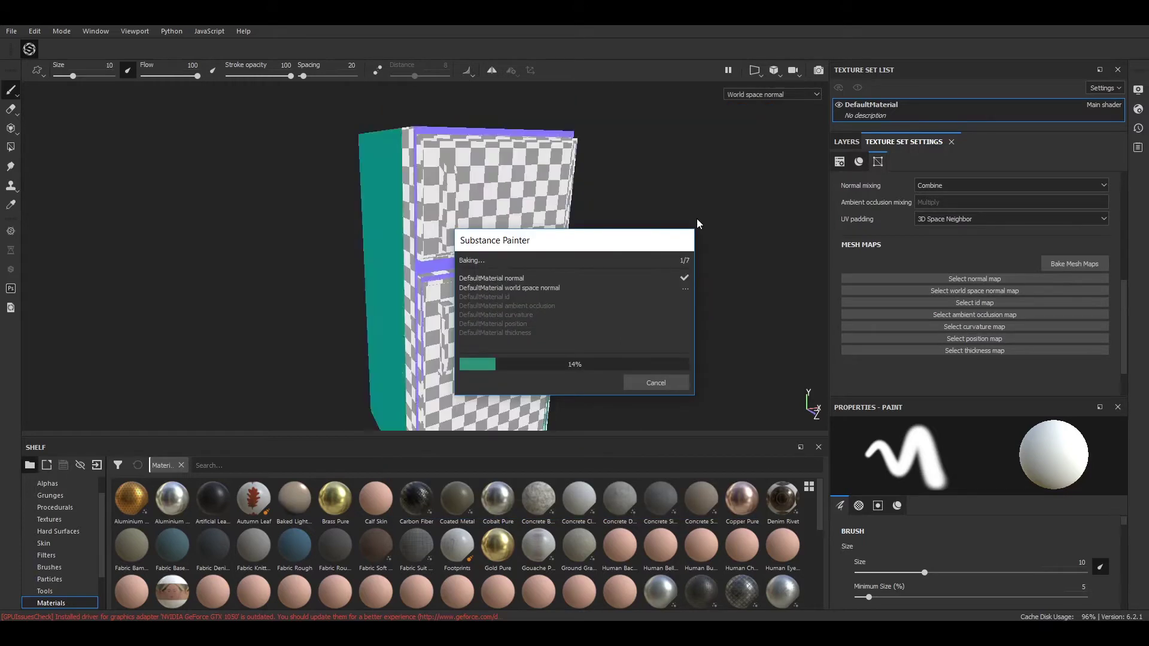
click(655, 383)
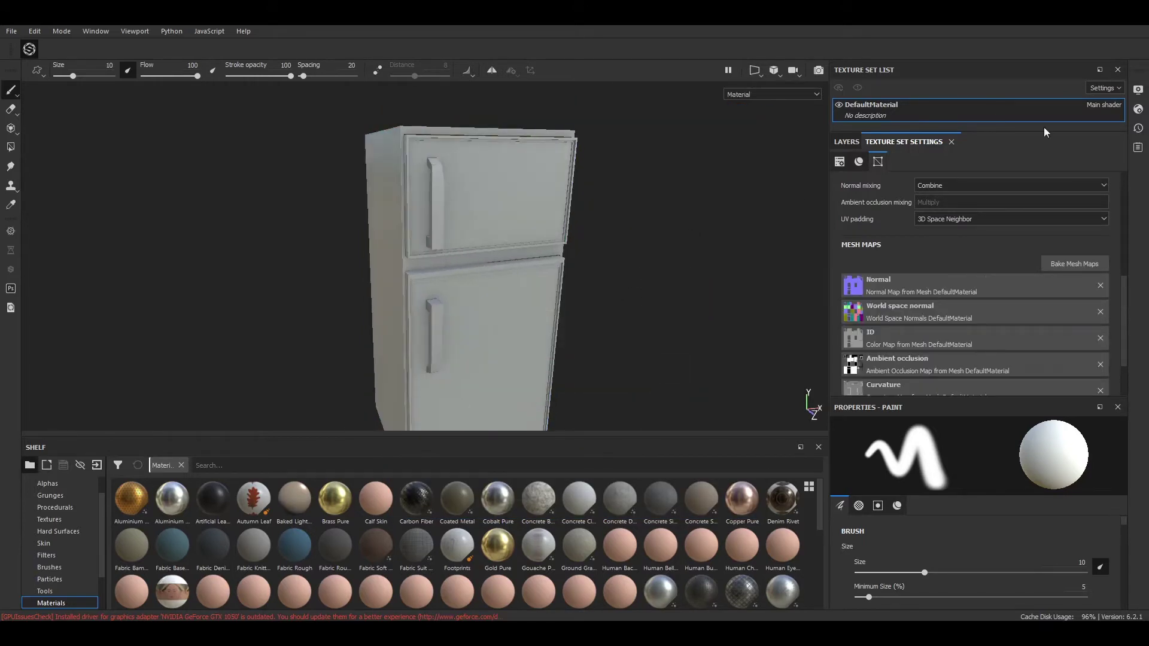
Delete the empty default layer from the layer stack
scroll(949, 260, up, 2)
click(846, 141)
key(Delete)
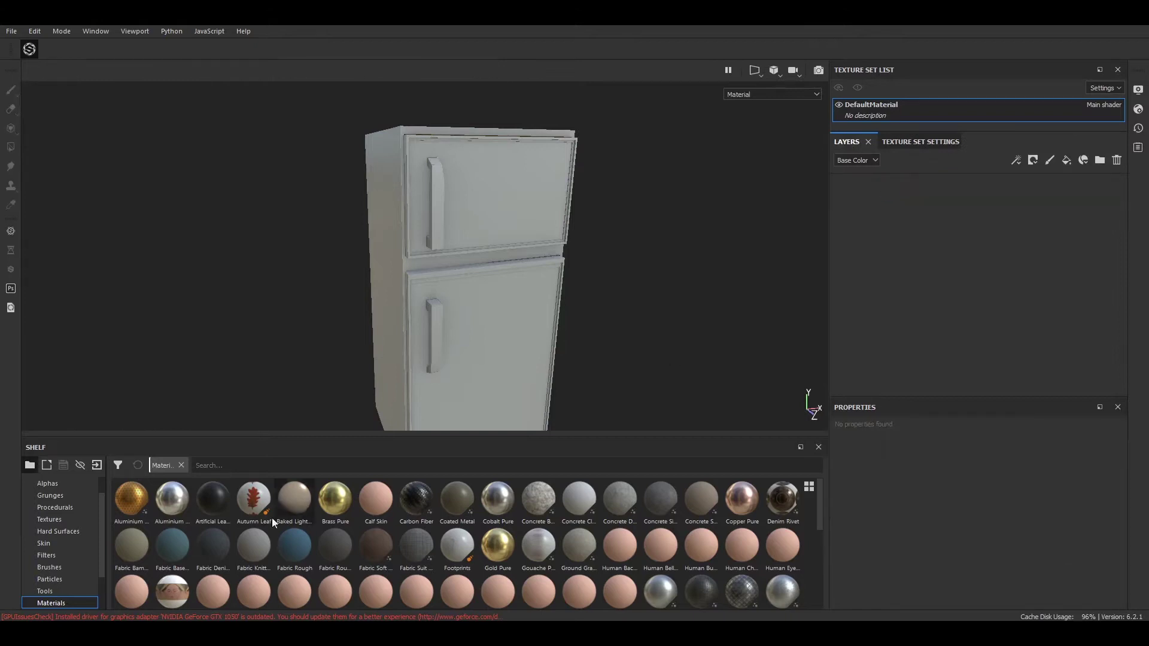
Apply the Steel Painted Scraped Green smart material to the fridge
scroll(66, 579, down, 2)
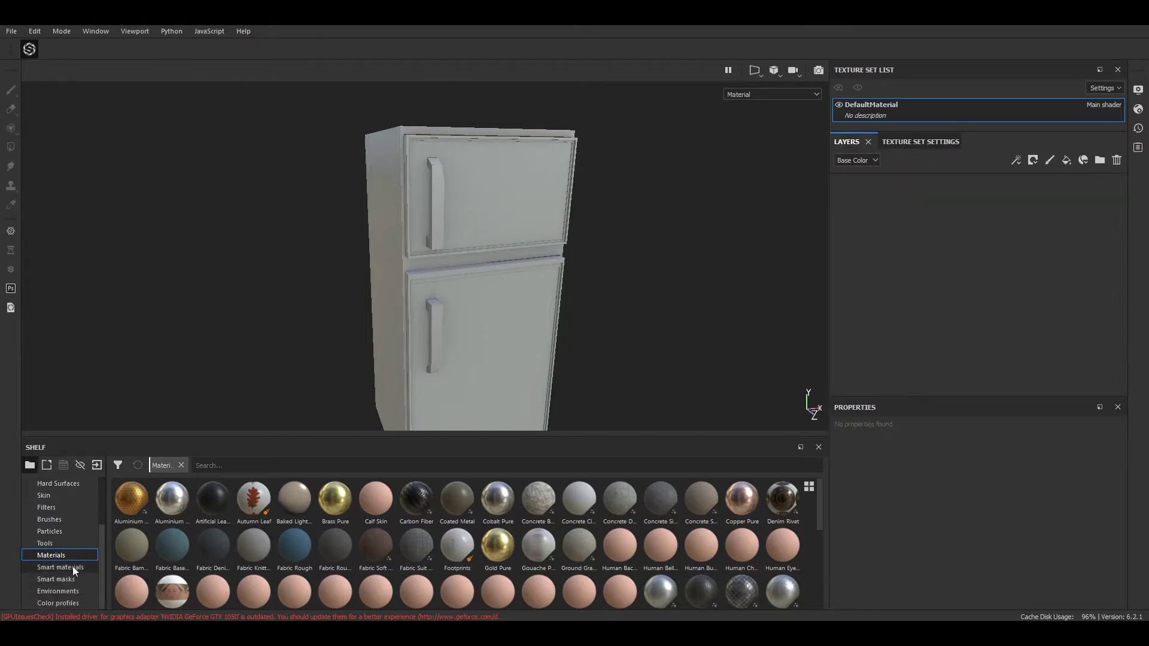
click(74, 566)
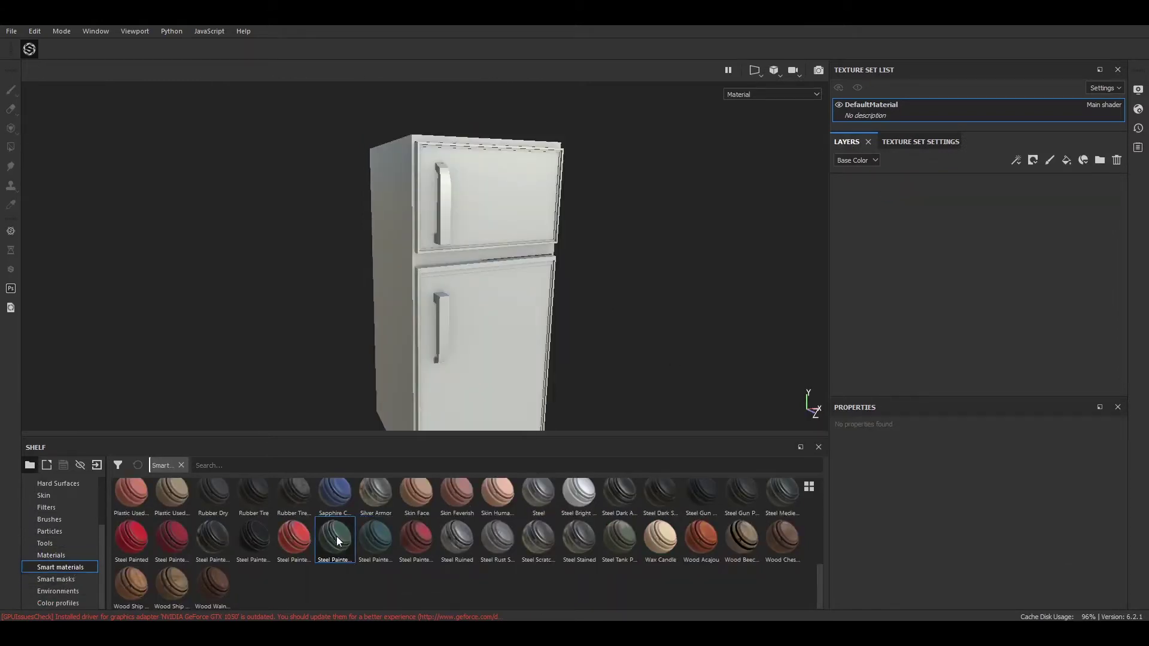
drag(931, 252, 931, 251)
mouse_move(664, 279)
alt+mouse_down()
mouse_move(592, 256)
mouse_move(623, 256)
mouse_move(610, 252)
alt+mouse_up()
Add a Steel Rust Surface layer above it with a black mask
drag(497, 538, 924, 175)
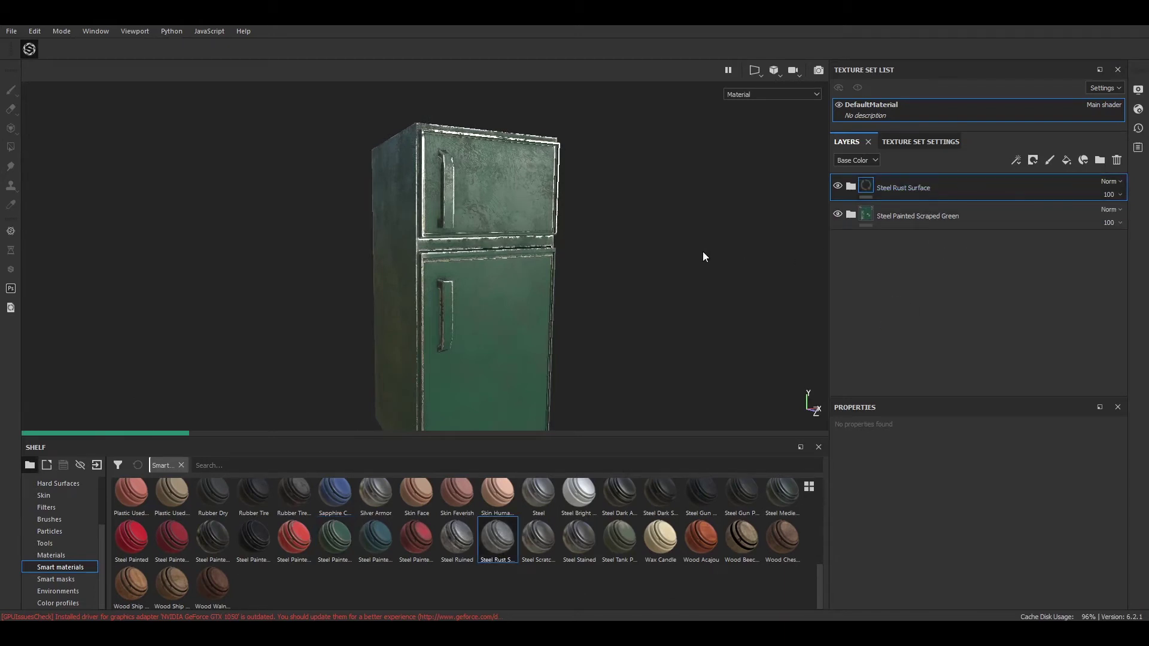
mouse_move(705, 254)
alt+mouse_down()
mouse_move(634, 249)
mouse_move(646, 250)
alt+mouse_up()
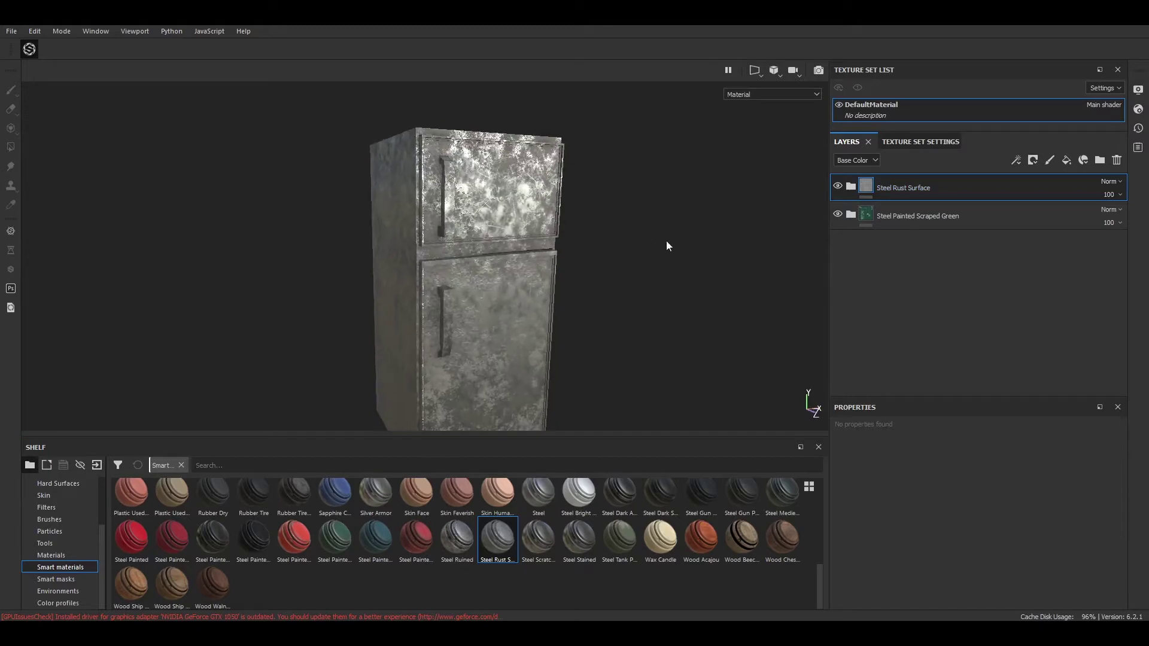
right_click(918, 189)
click(994, 34)
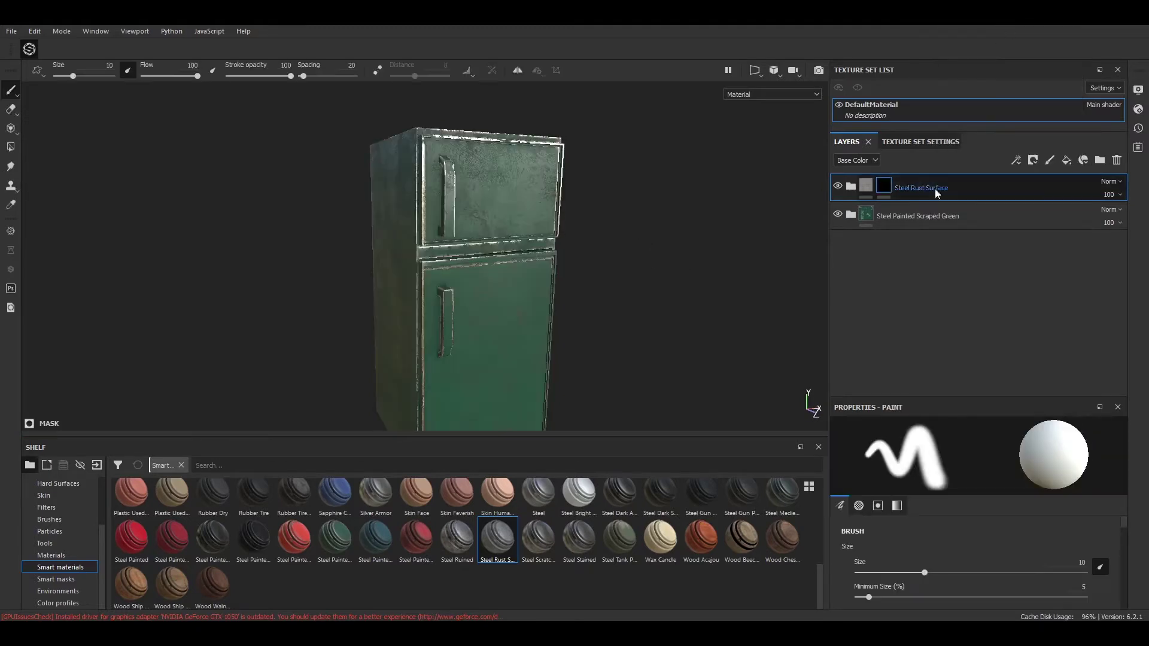
Polygon-fill the rust mask to reveal rust on the door handles
click(12, 149)
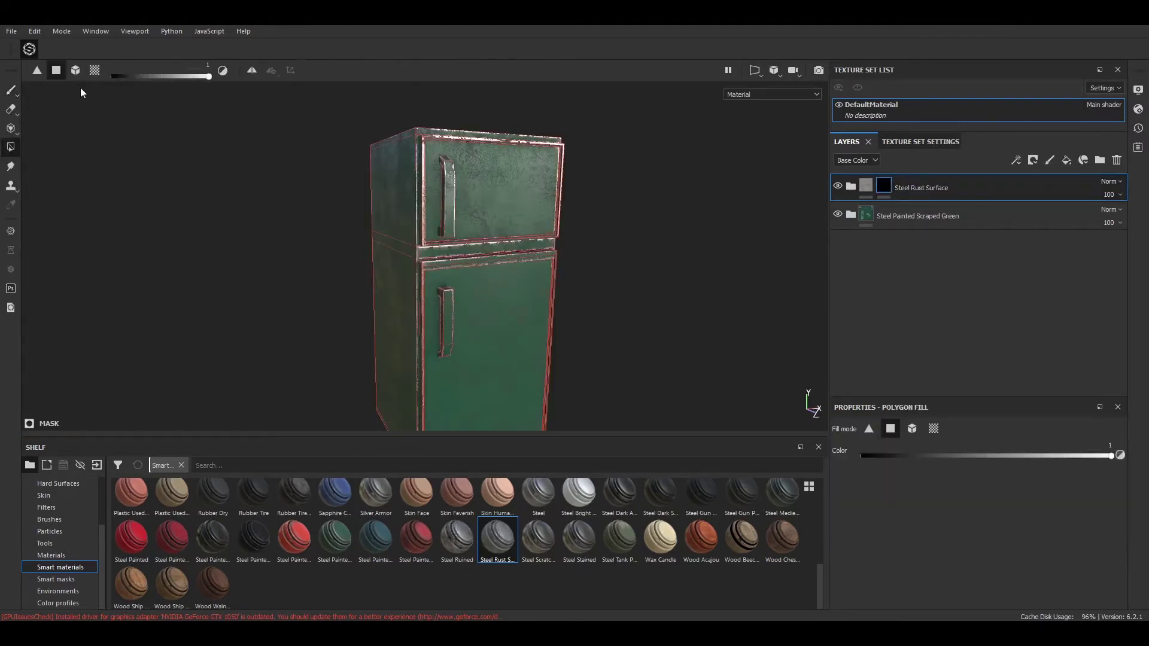
scroll(451, 170, up, 3)
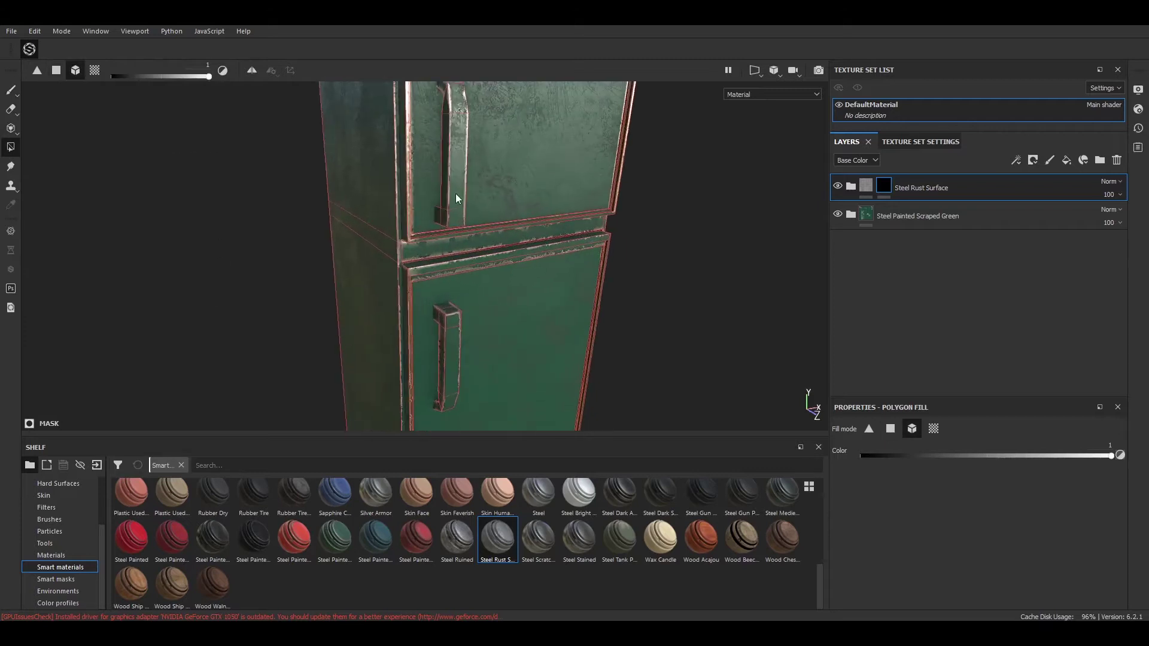
alt+drag(697, 236, 693, 279)
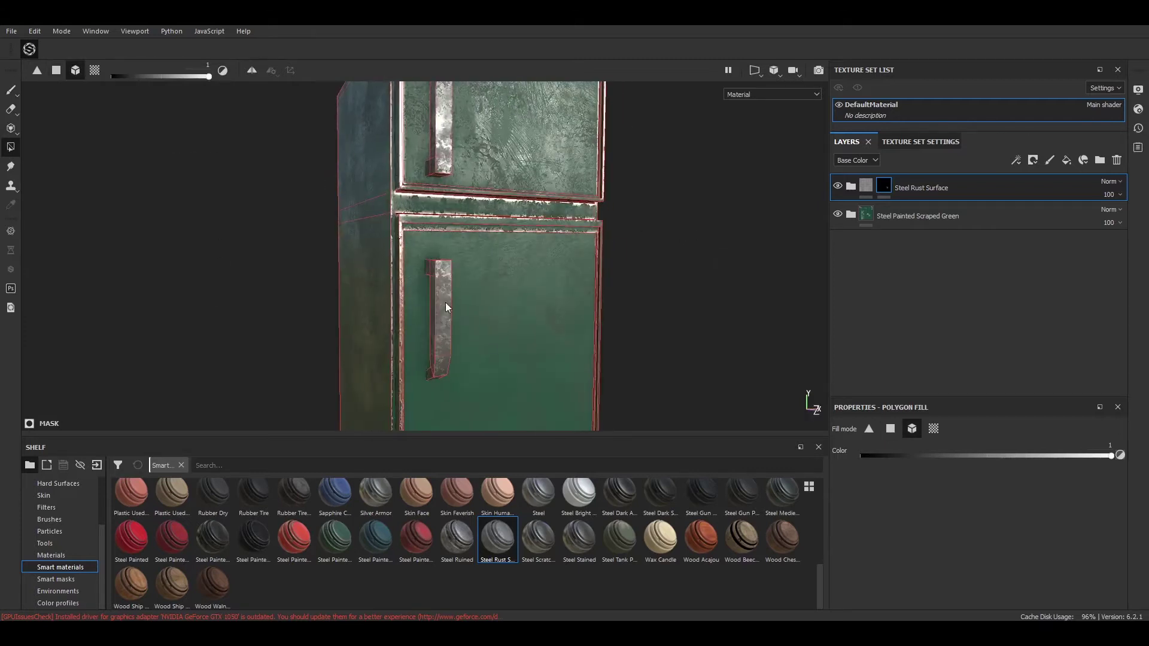
alt+drag(693, 279, 662, 252)
key(1)
alt+drag(62, 118, 653, 253)
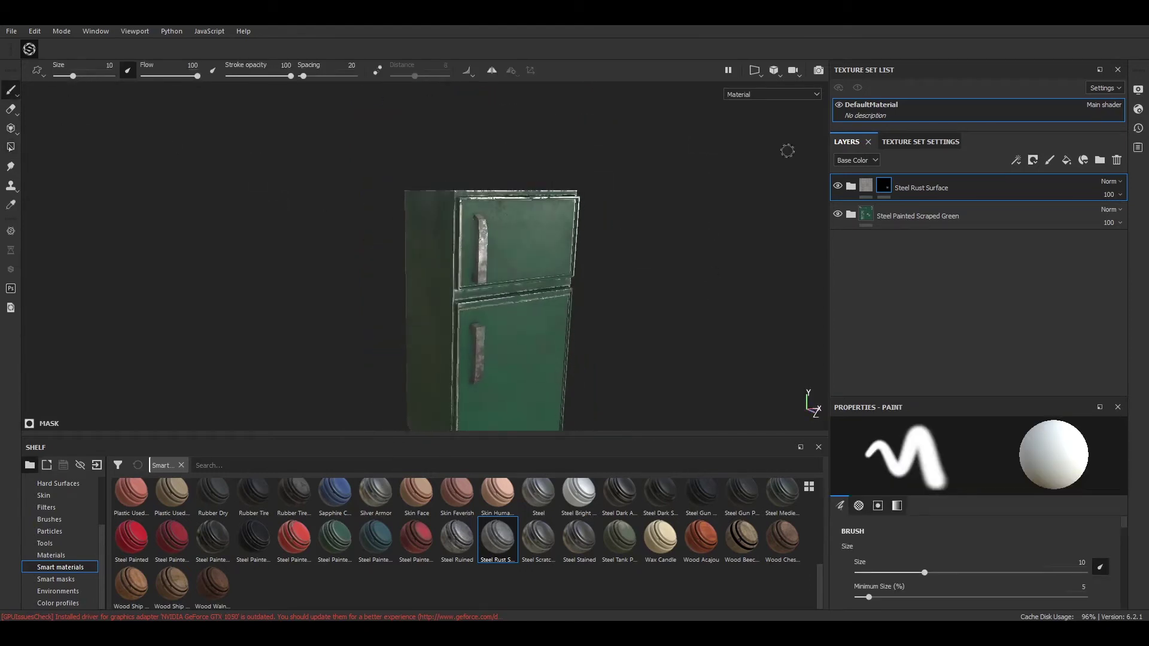
Add a black-masked Steel Stained layer above the green paint and polygon-fill areas
drag(583, 529, 911, 178)
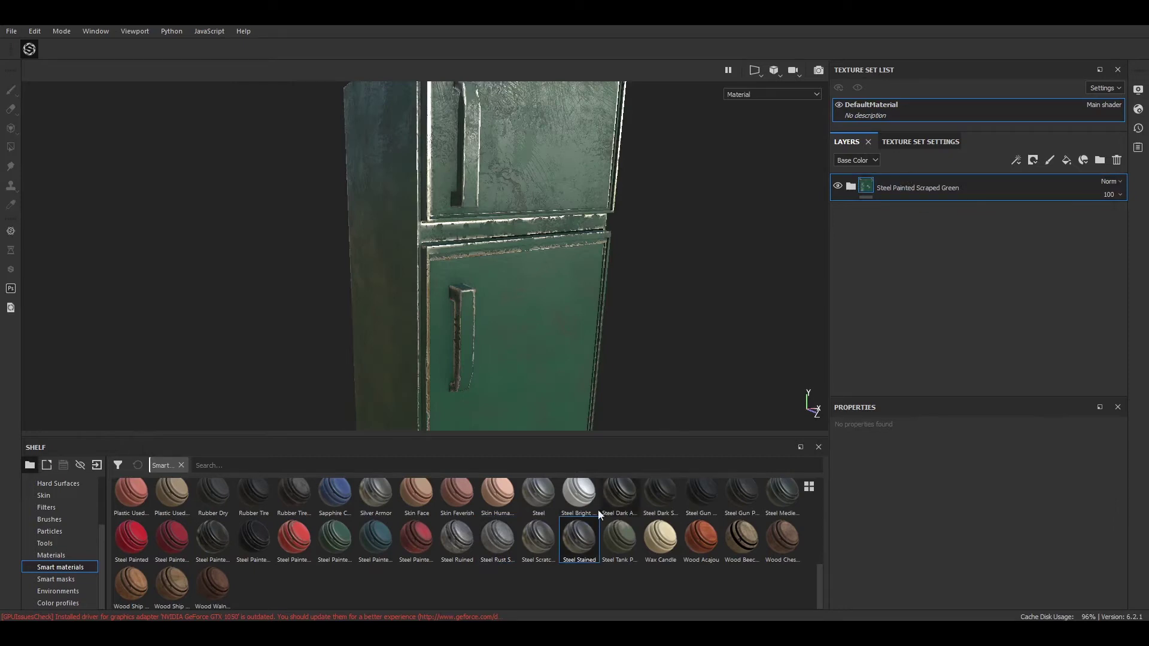
drag(957, 177, 948, 175)
right_click(914, 190)
click(982, 26)
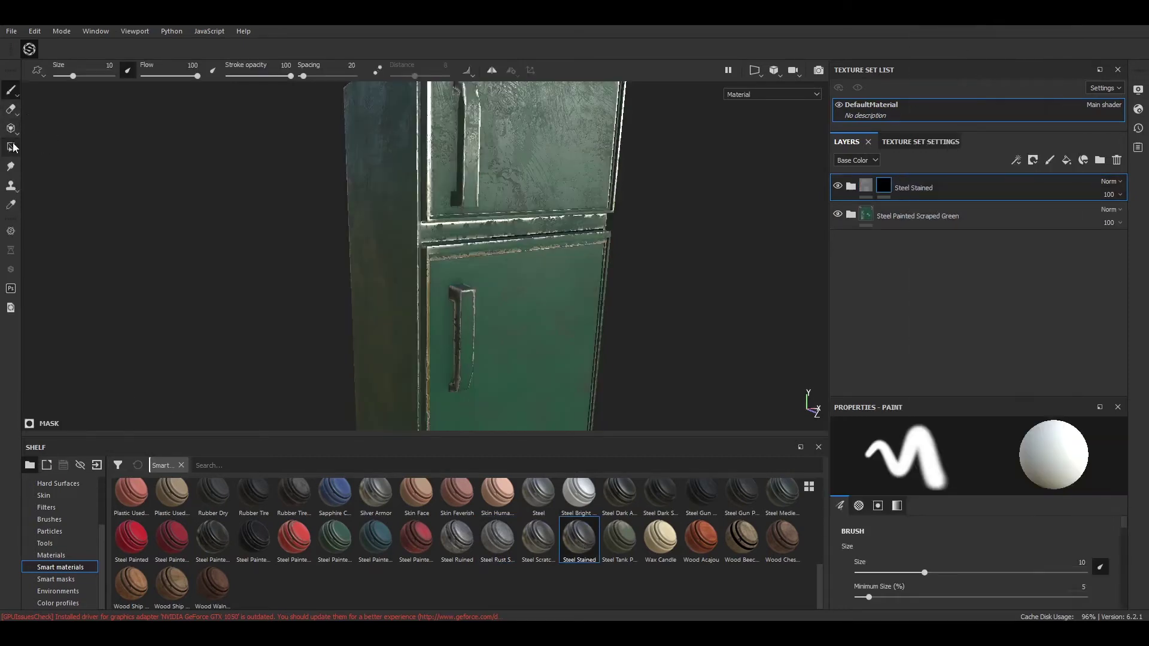
click(13, 147)
mouse_move(641, 323)
alt+mouse_down()
mouse_move(670, 295)
mouse_move(676, 311)
alt+mouse_up()
click(10, 91)
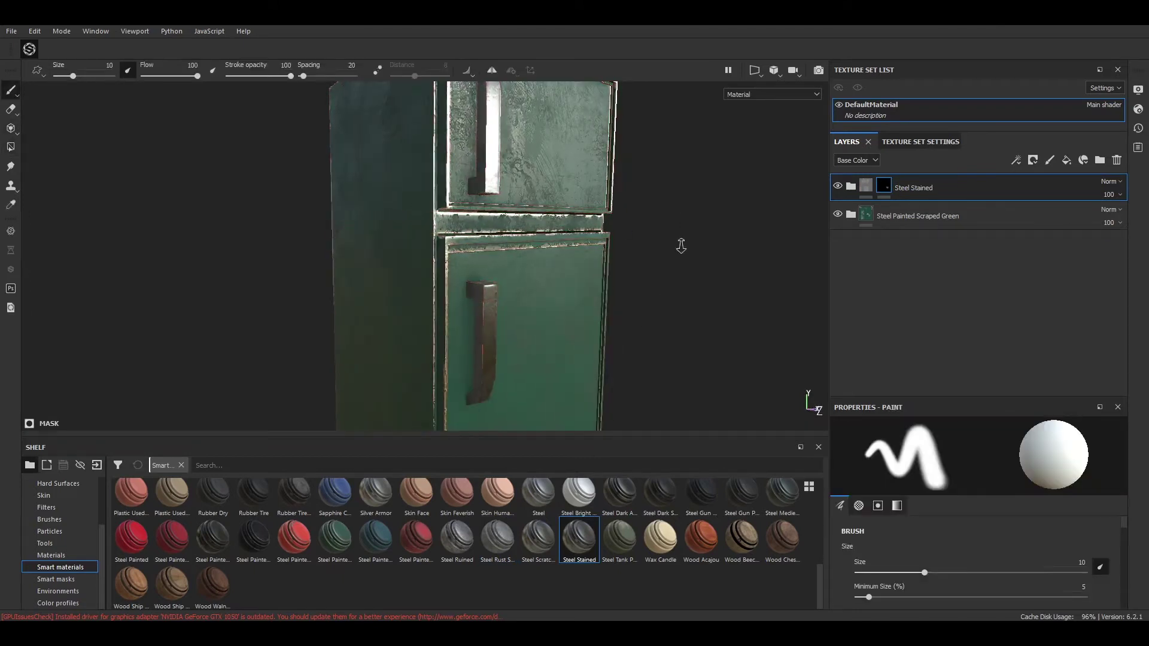
Hide the Dirt layer inside the Steel Painted Scraped Green folder
scroll(680, 244, down, 5)
scroll(676, 251, down, 3)
click(851, 215)
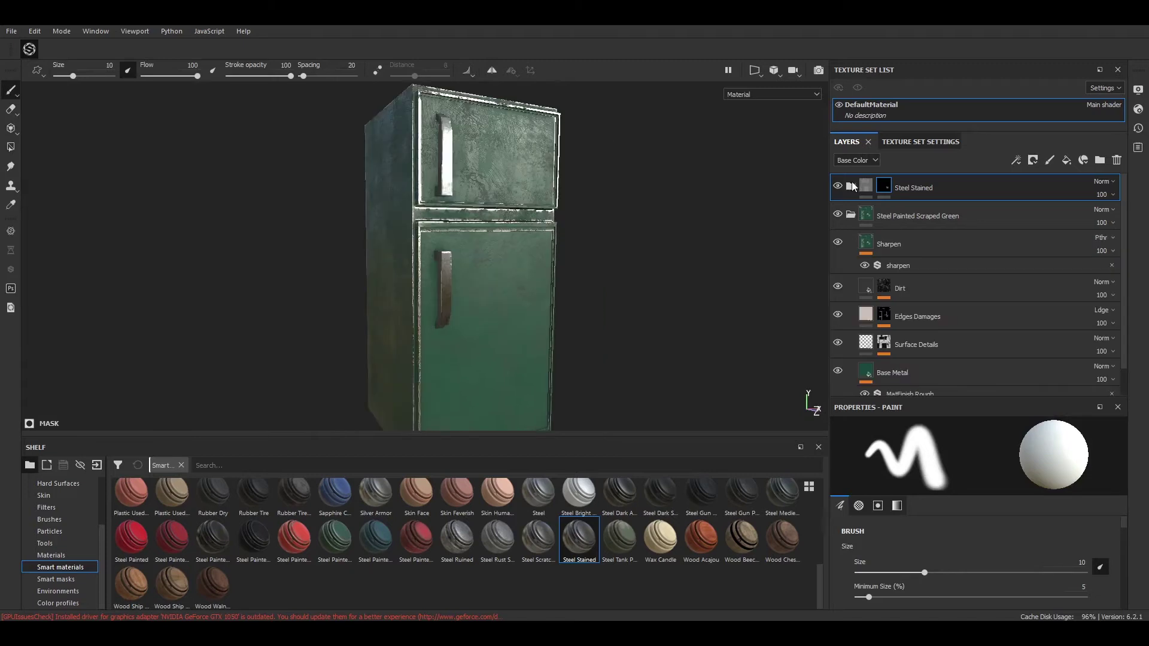
click(850, 215)
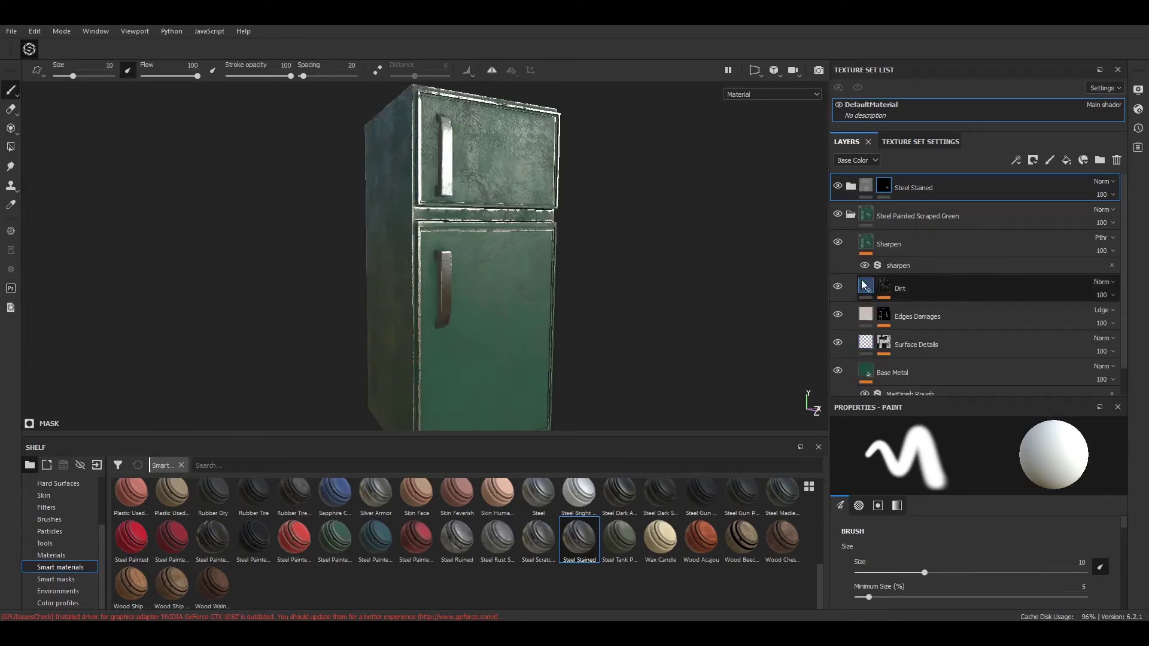
click(838, 286)
scroll(841, 291, down, 1)
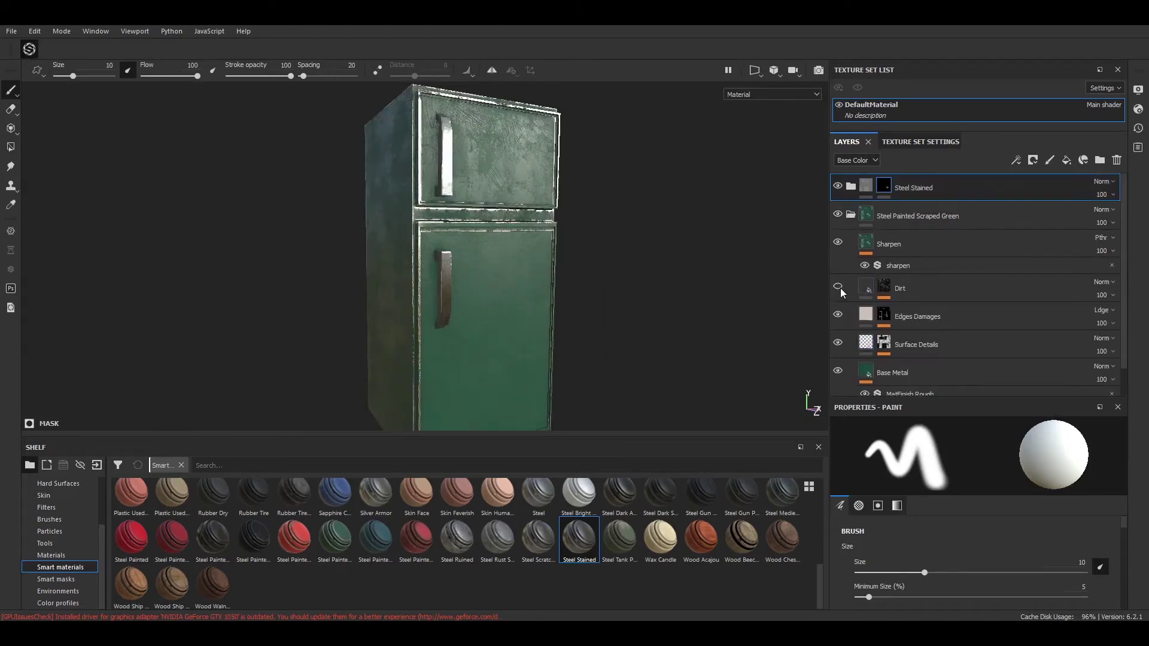
click(850, 215)
scroll(578, 187, down, 2)
mouse_move(577, 187)
alt+mouse_down()
mouse_move(667, 206)
mouse_move(649, 222)
mouse_move(619, 210)
alt+mouse_up()
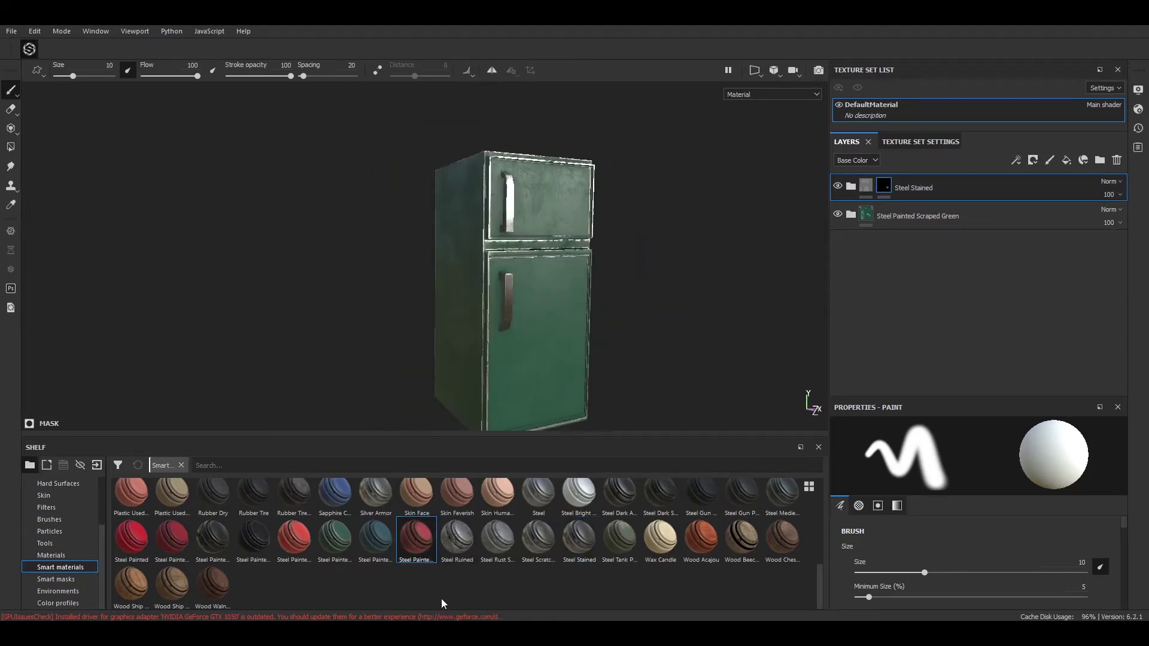
Add a Steel Painted Worn layer with a black mask on top of the stack
drag(415, 542, 929, 175)
right_click(929, 189)
click(994, 26)
click(10, 147)
Polygon-fill faces on the fridge's top to reveal the worn paint
mouse_move(529, 107)
alt+mouse_down()
mouse_move(638, 318)
mouse_move(659, 329)
alt+mouse_up()
scroll(687, 210, up, 3)
scroll(672, 230, up, 2)
alt+drag(673, 230, 657, 228)
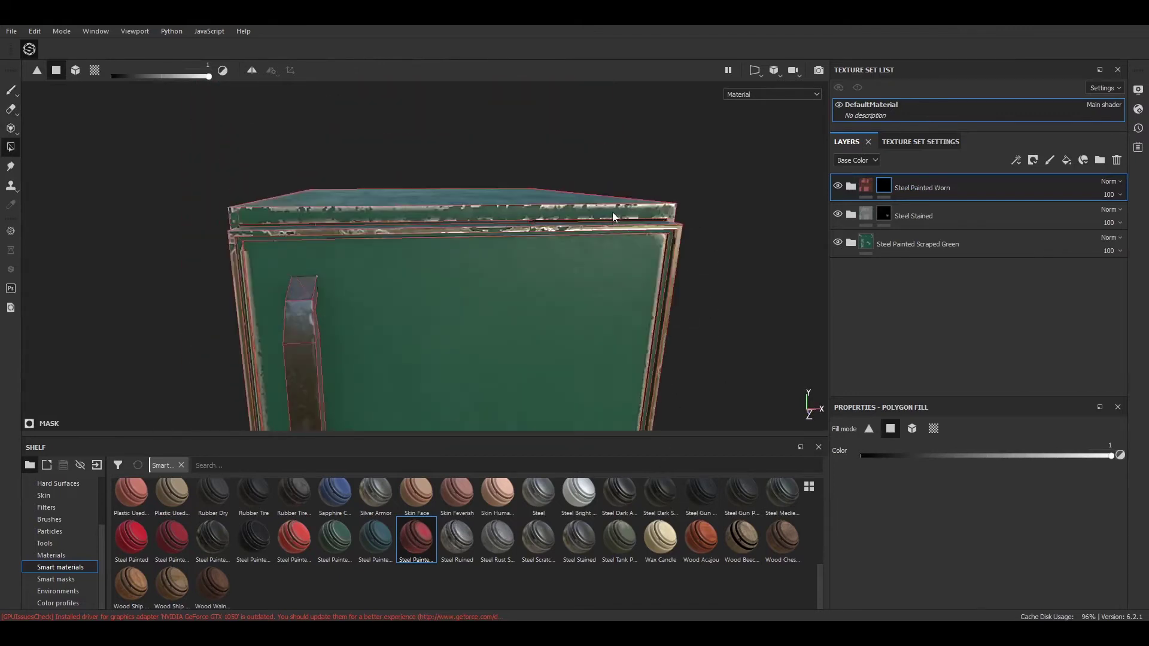
mouse_move(235, 218)
alt+mouse_down()
mouse_move(389, 154)
mouse_move(495, 251)
mouse_move(580, 279)
mouse_move(477, 243)
mouse_move(324, 157)
mouse_move(327, 199)
mouse_move(662, 196)
mouse_move(586, 262)
mouse_move(680, 195)
mouse_move(379, 372)
mouse_move(355, 298)
alt+mouse_up()
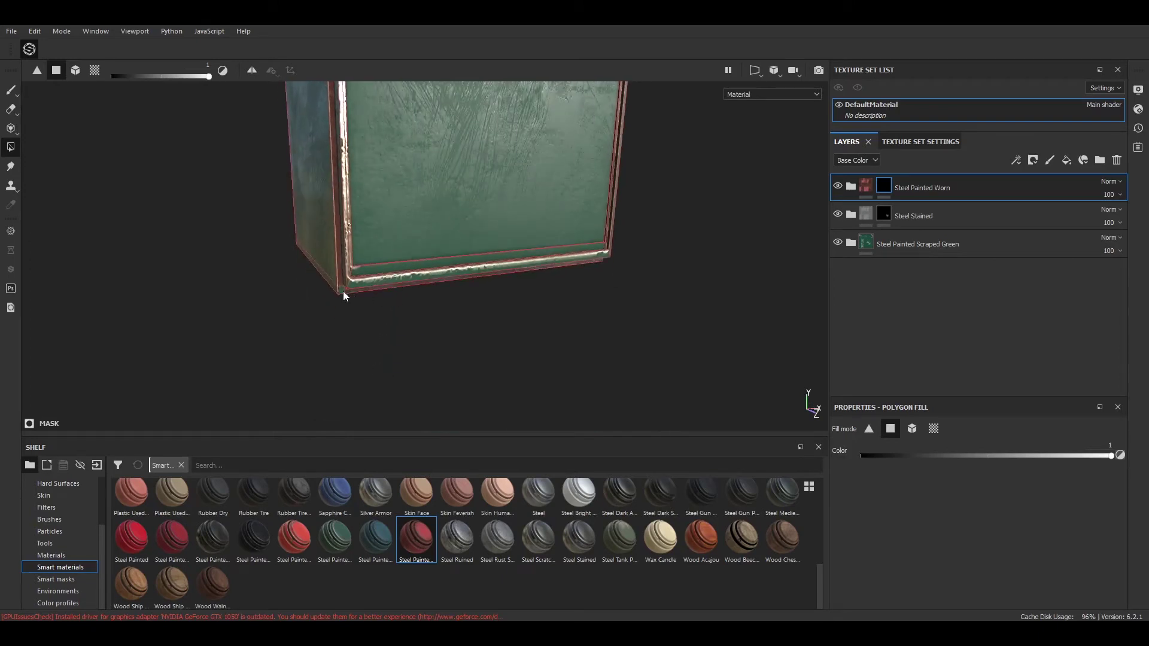
mouse_move(580, 279)
alt+mouse_down()
mouse_move(487, 255)
mouse_move(525, 297)
mouse_move(628, 289)
alt+mouse_up()
mouse_move(628, 289)
alt+right_down()
mouse_move(661, 310)
mouse_move(589, 297)
alt+right_up()
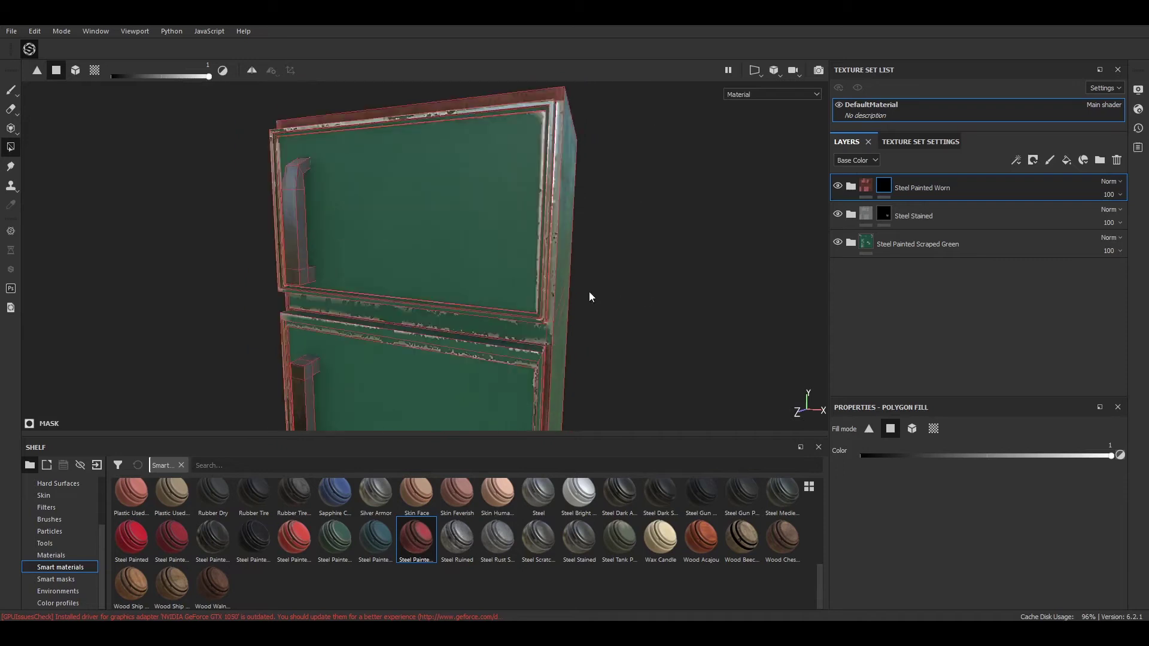
alt+drag(558, 141, 652, 146)
right_click(653, 146)
mouse_move(604, 200)
alt+right_down()
mouse_move(691, 250)
mouse_move(616, 293)
alt+right_up()
mouse_move(616, 293)
alt+mouse_down()
mouse_move(692, 215)
mouse_move(585, 236)
alt+mouse_up()
mouse_move(585, 236)
alt+right_down()
mouse_move(589, 293)
mouse_move(603, 187)
alt+right_up()
click(10, 89)
Open the Export textures dialog from the File menu
alt+drag(95, 111, 239, 114)
alt+drag(574, 215, 649, 217)
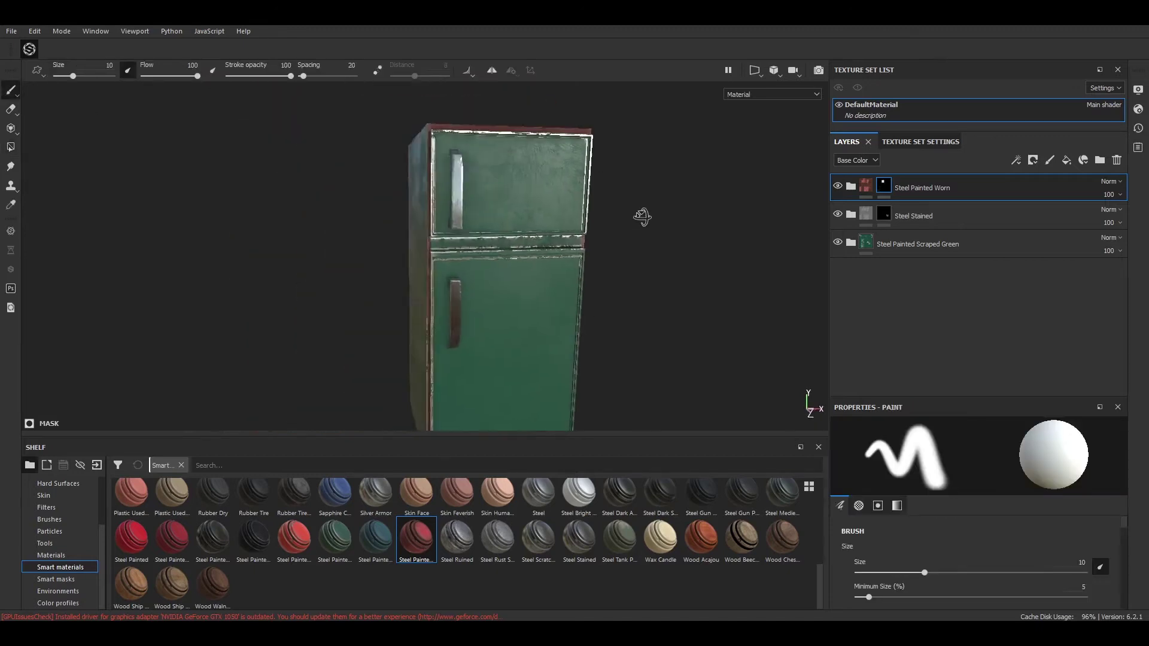
click(10, 31)
click(60, 243)
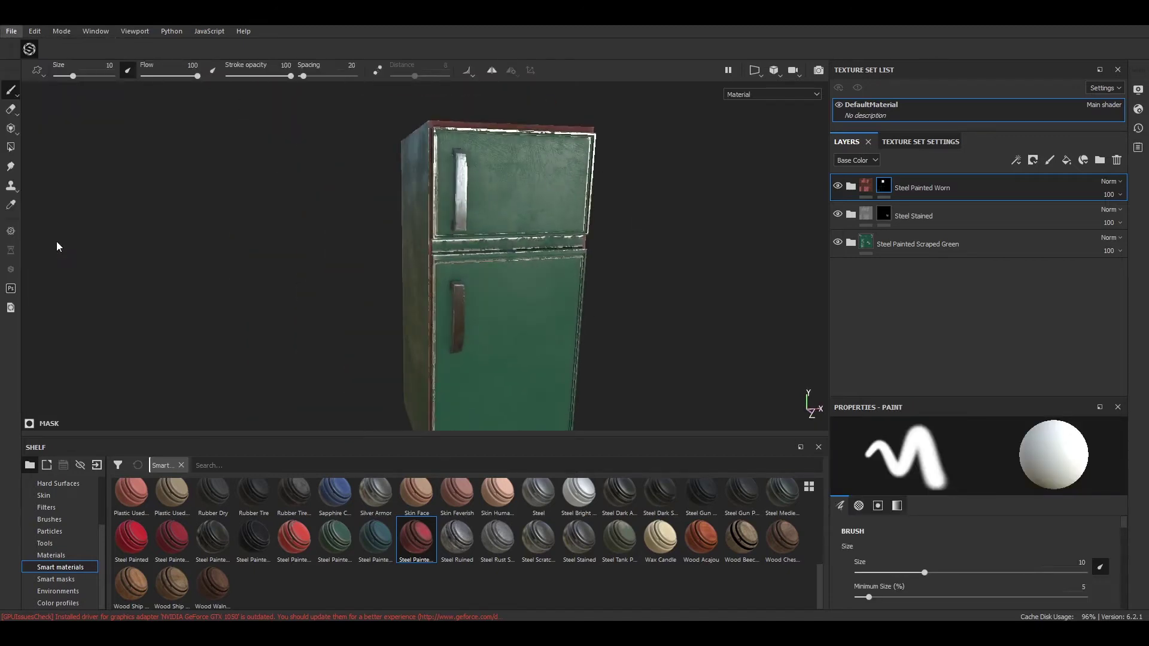
Change the export file type from png to jpeg
click(565, 207)
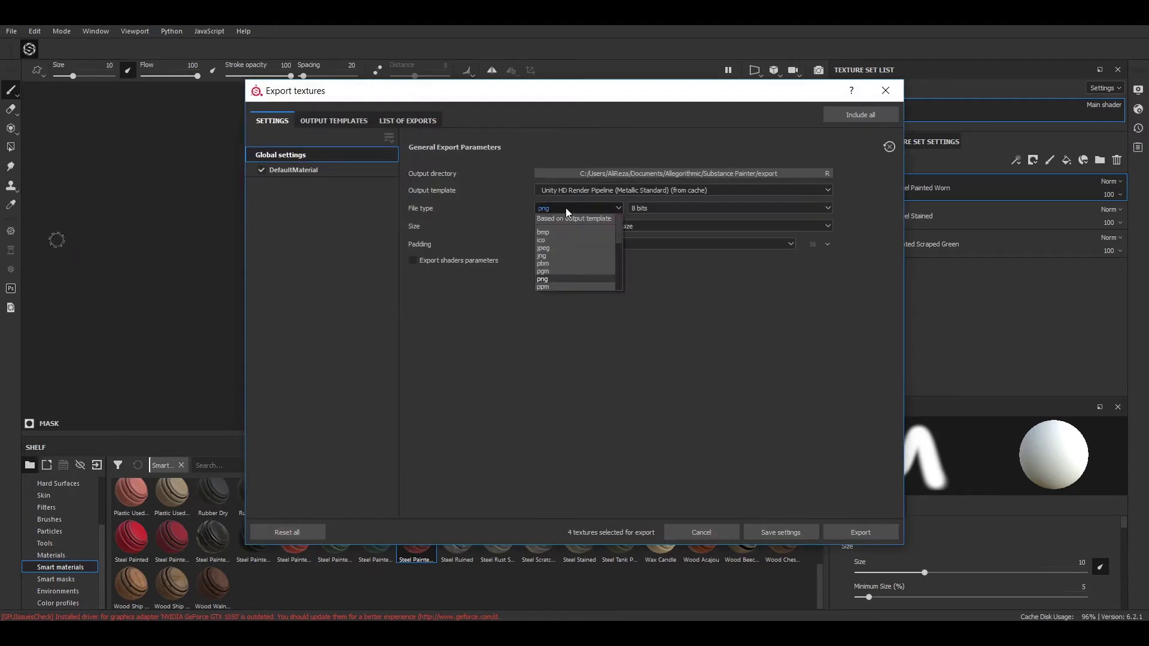
click(567, 249)
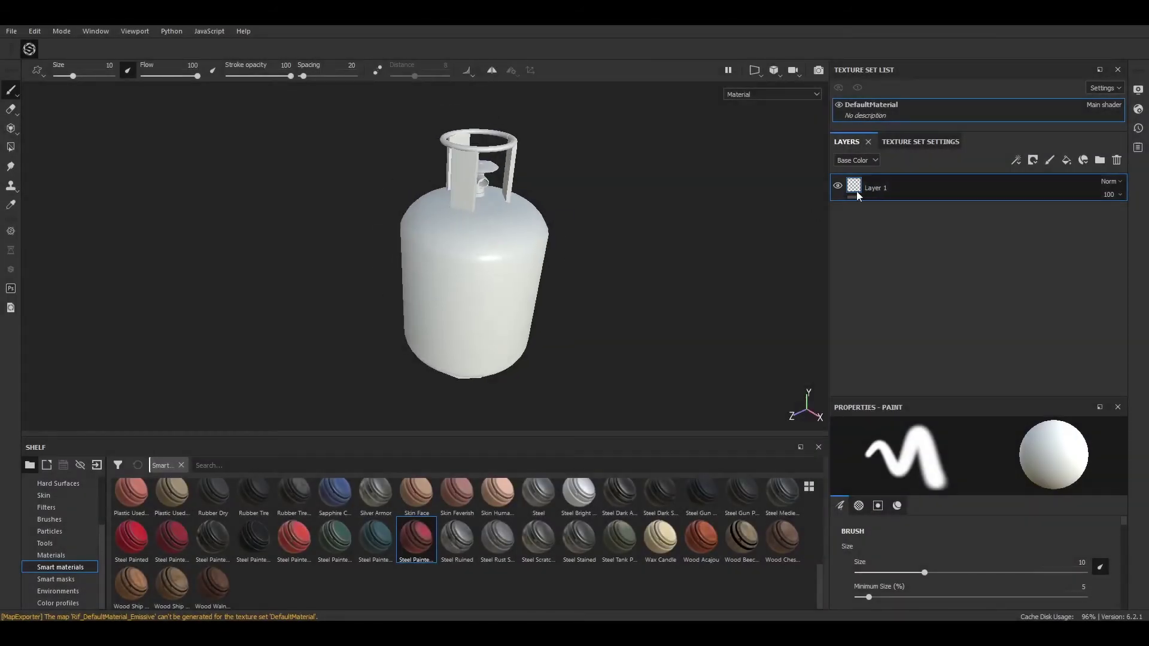
Bake the gas tank's mesh maps at 2048 output size
click(921, 142)
click(1075, 335)
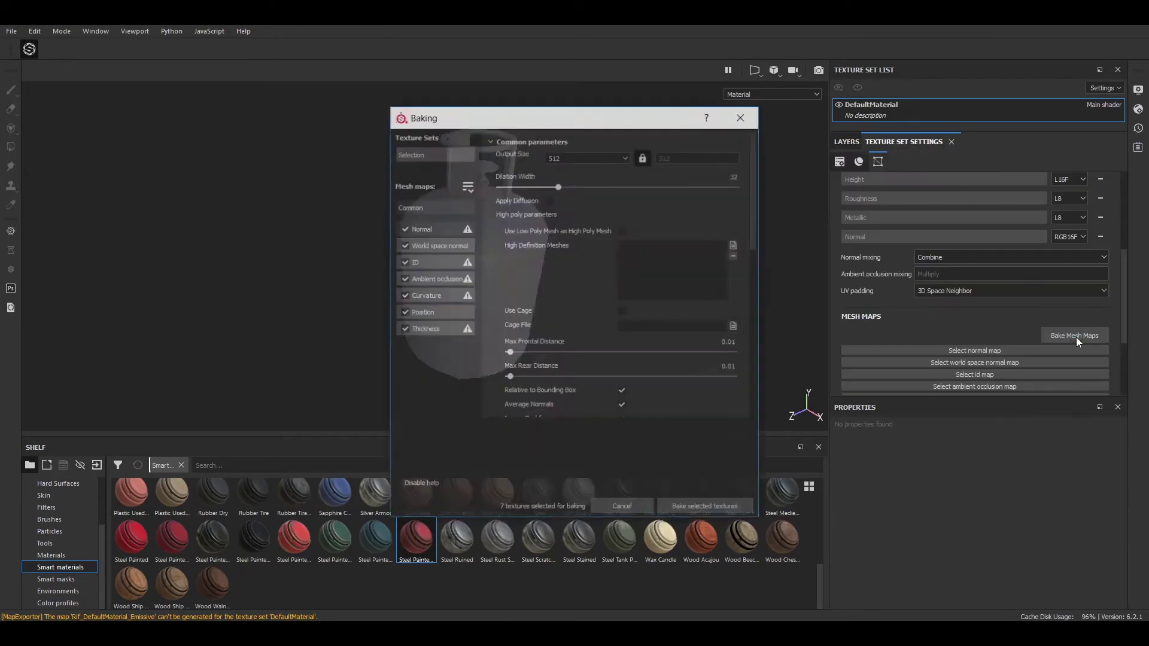
click(598, 157)
click(565, 206)
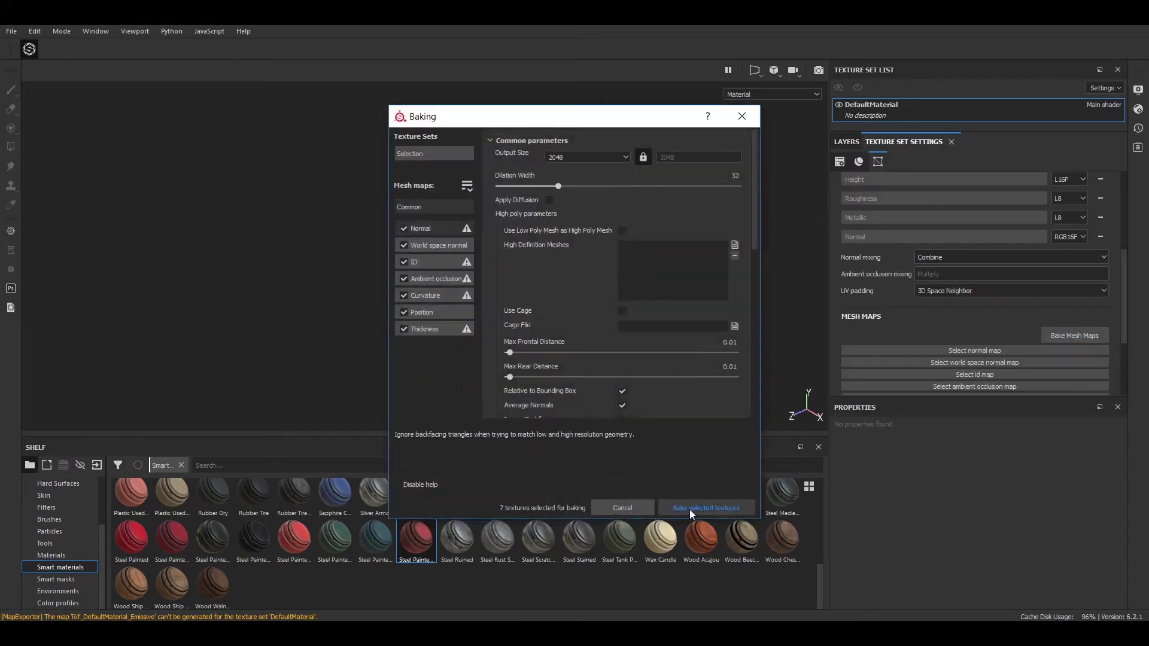
click(694, 509)
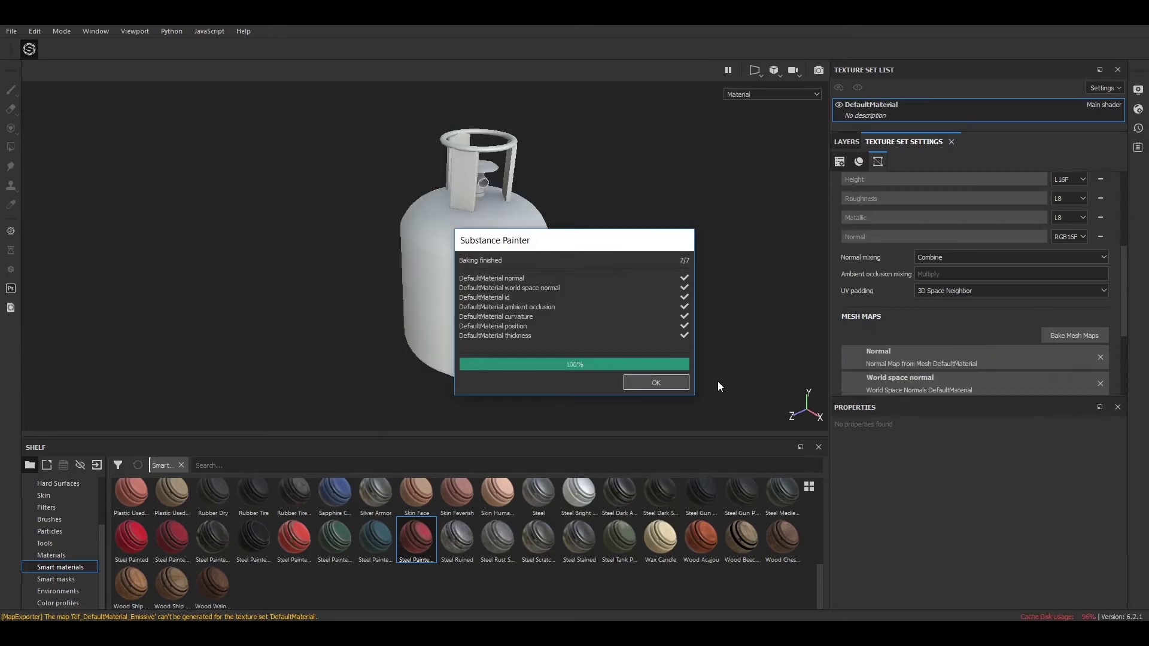
click(656, 382)
Apply the Steel Rust and Wear material to the gas tank as a fill layer
alt+drag(620, 250, 621, 277)
alt+right_drag(620, 278, 584, 317)
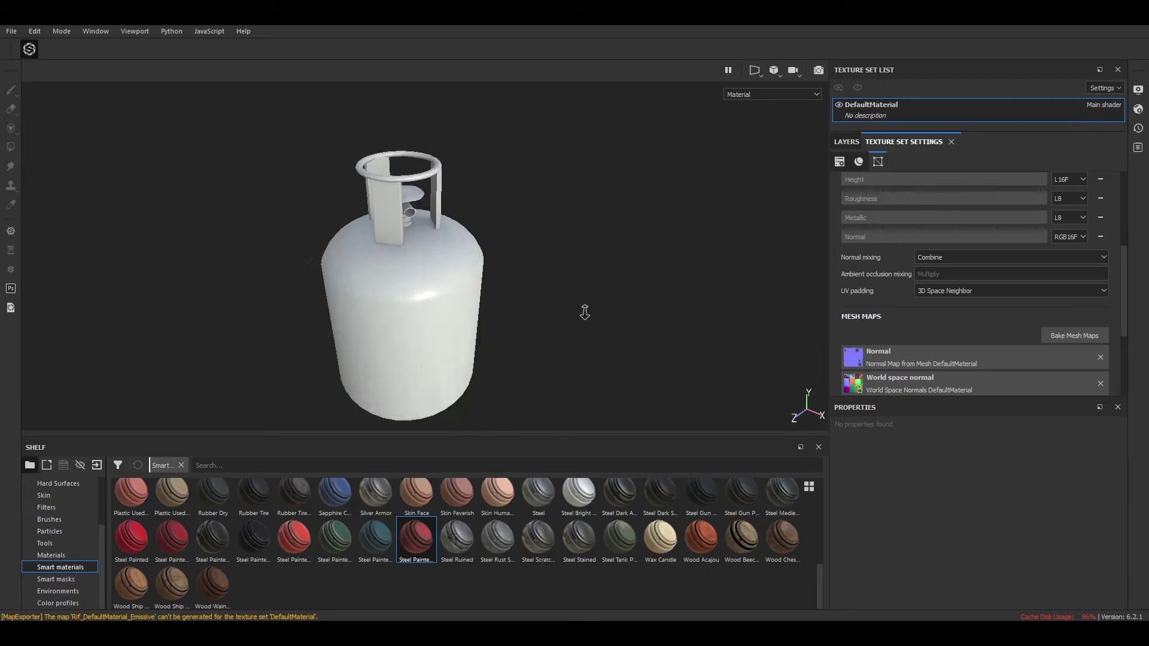
click(50, 555)
scroll(391, 552, down, 5)
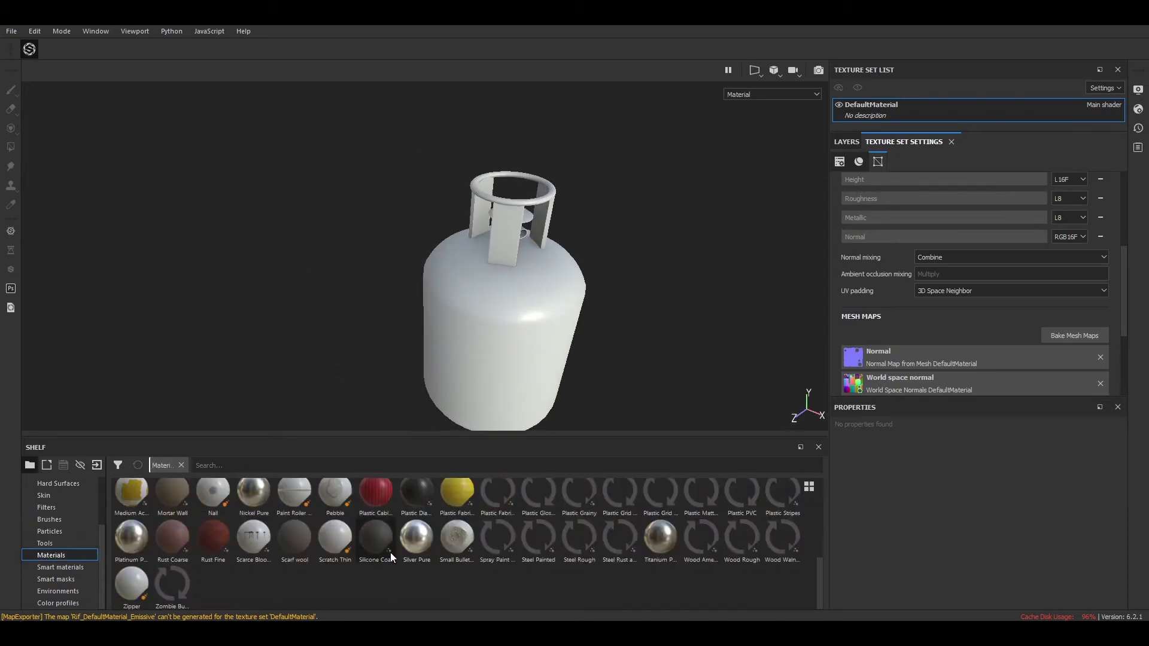
click(844, 141)
scroll(602, 547, up, 1)
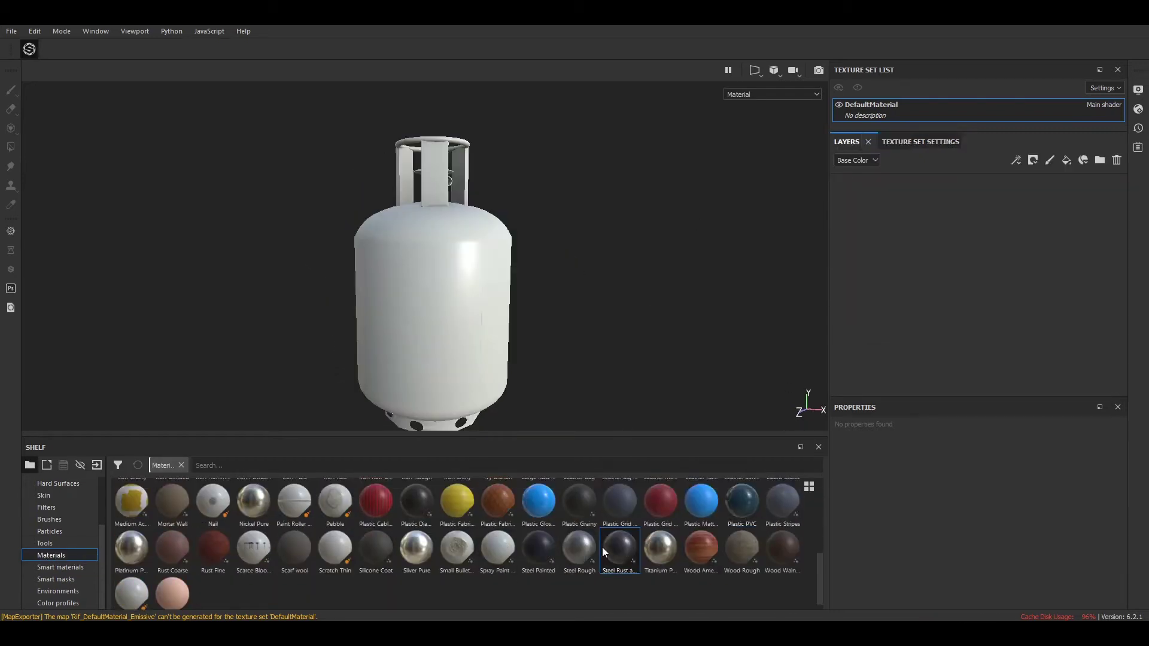
drag(941, 289, 929, 228)
mouse_move(627, 241)
alt+mouse_down()
mouse_move(531, 273)
mouse_move(596, 257)
alt+mouse_up()
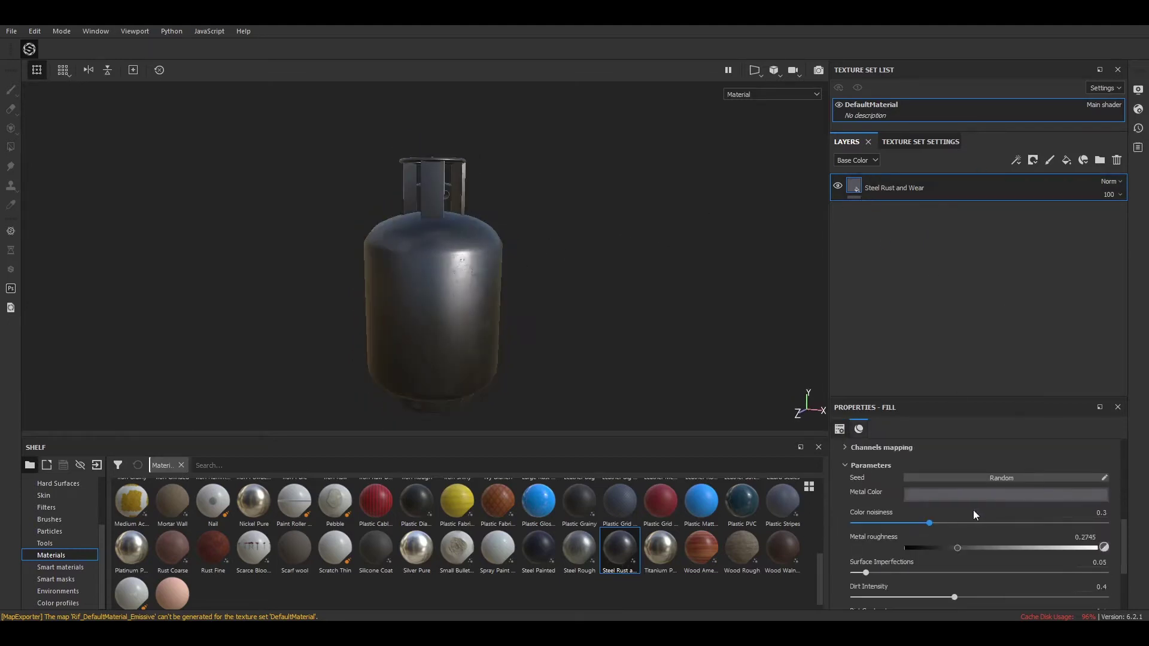
Set the Steel Rust and Wear metal colour to a saturated blue
click(953, 491)
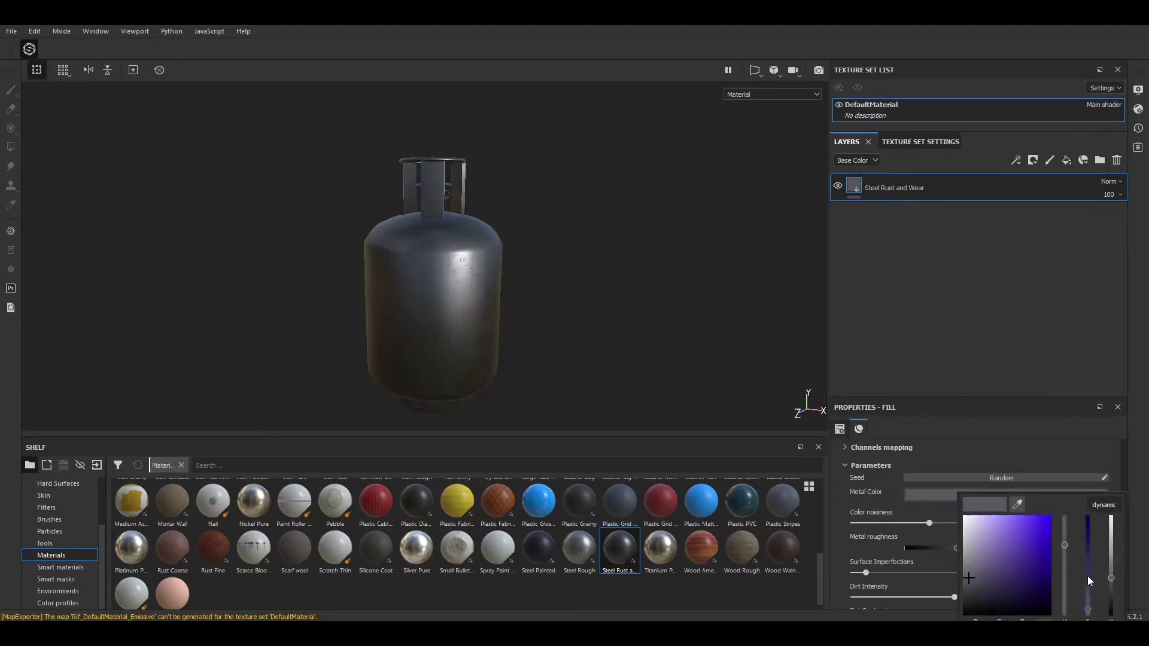
mouse_move(1065, 544)
mouse_down()
mouse_move(1067, 554)
mouse_move(1107, 549)
mouse_up()
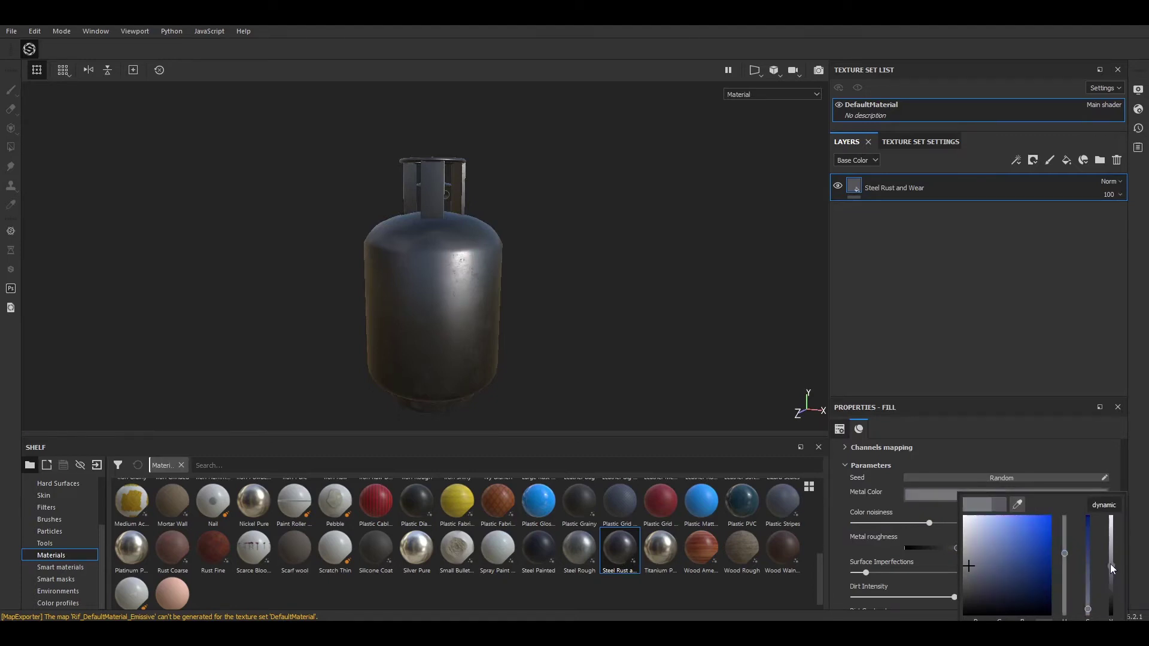
drag(996, 546, 1004, 525)
drag(1066, 552, 1088, 558)
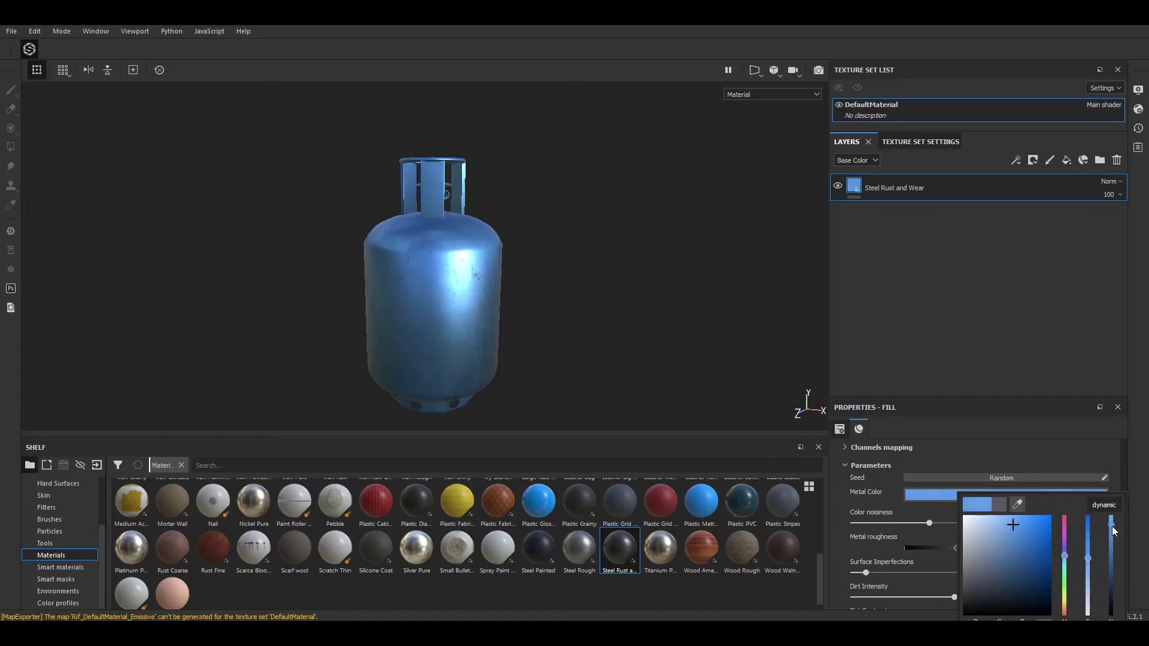
click(1052, 416)
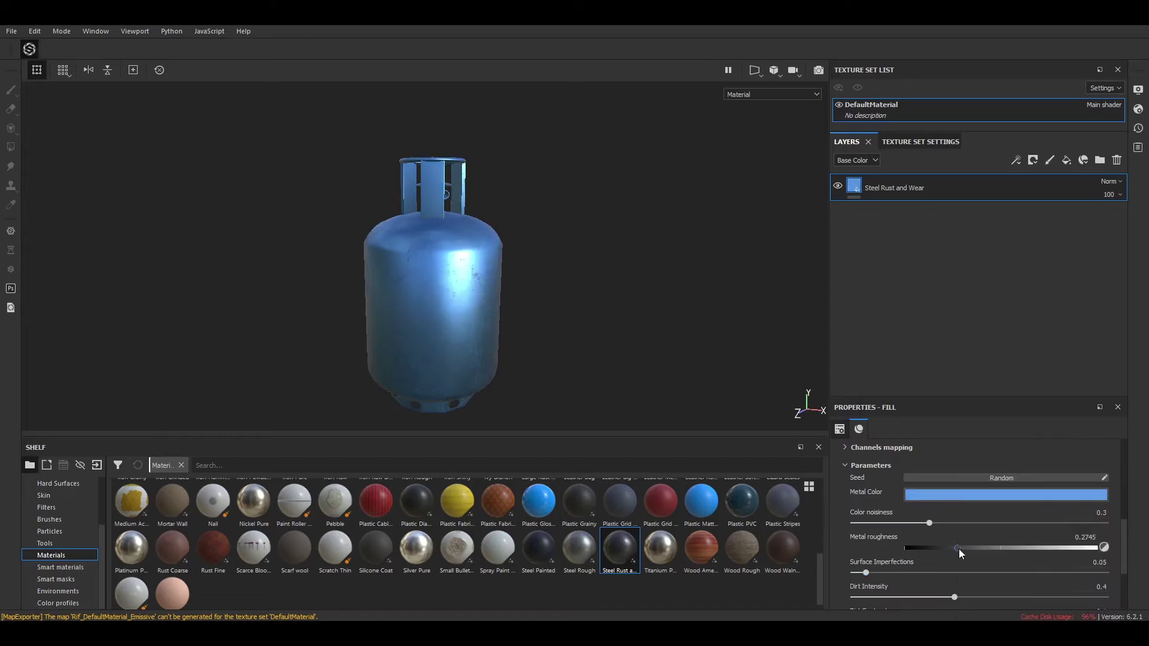
Raise the metal roughness to about 0.39
drag(959, 551, 967, 555)
mouse_move(568, 272)
alt+mouse_down()
mouse_move(565, 308)
mouse_move(644, 258)
alt+mouse_up()
drag(972, 547, 979, 548)
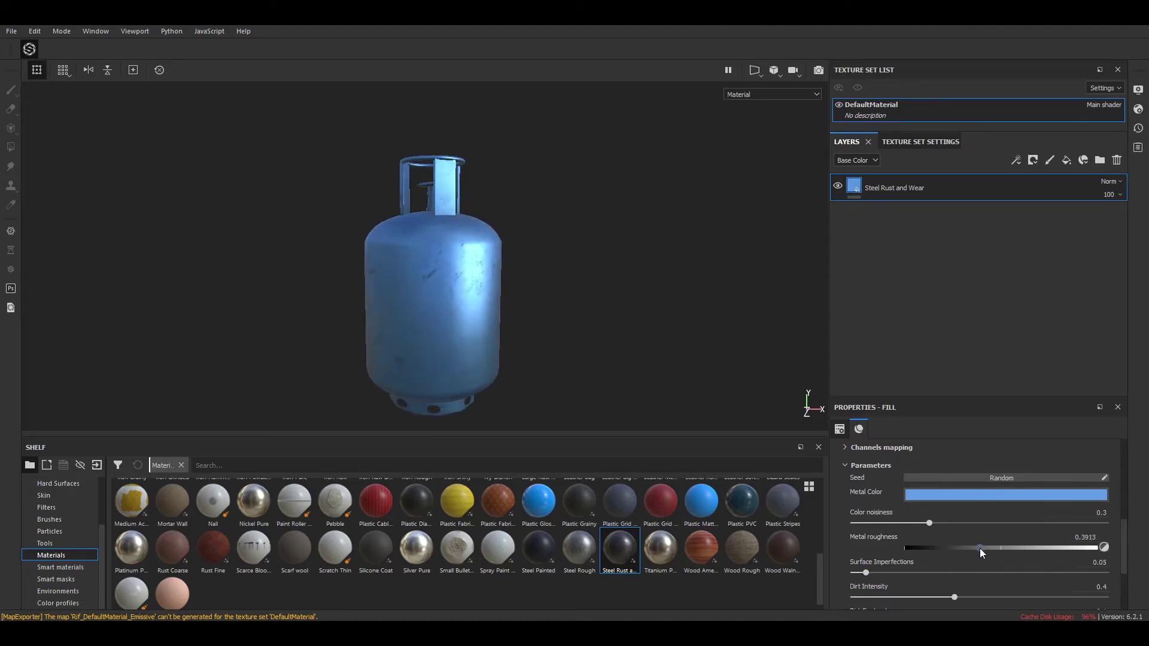
mouse_move(735, 313)
alt+mouse_down()
mouse_move(657, 254)
mouse_move(690, 285)
mouse_move(517, 272)
mouse_move(636, 249)
alt+mouse_up()
Set the rust intensity to 0.26
scroll(1111, 537, down, 1)
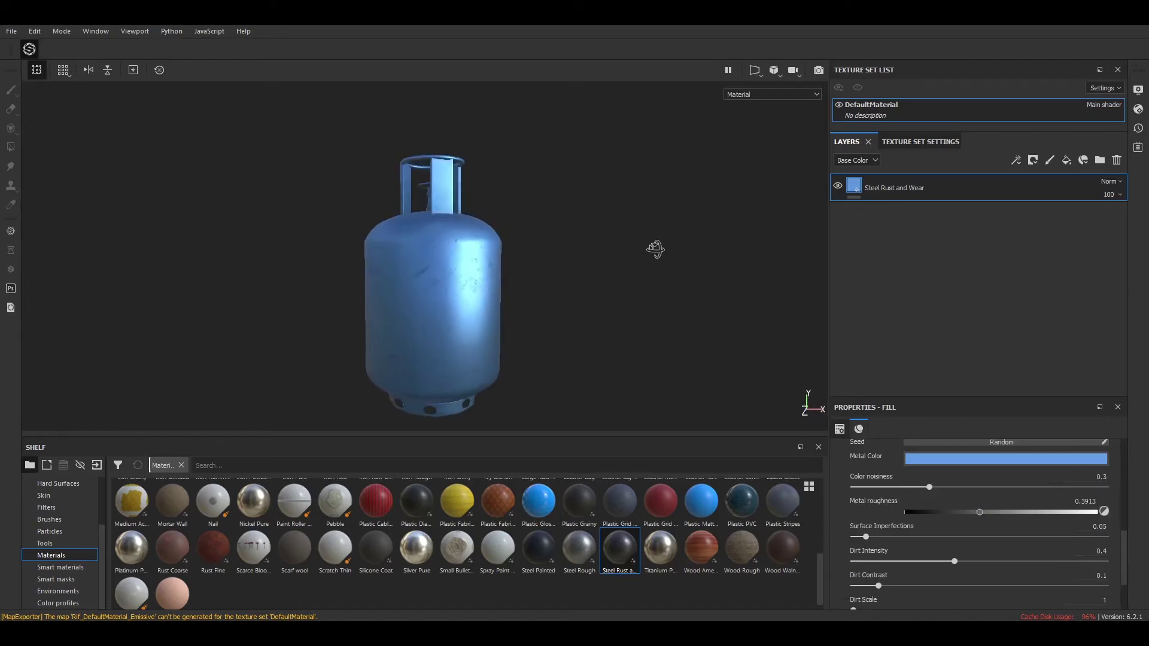
scroll(990, 522, down, 1)
scroll(990, 523, down, 1)
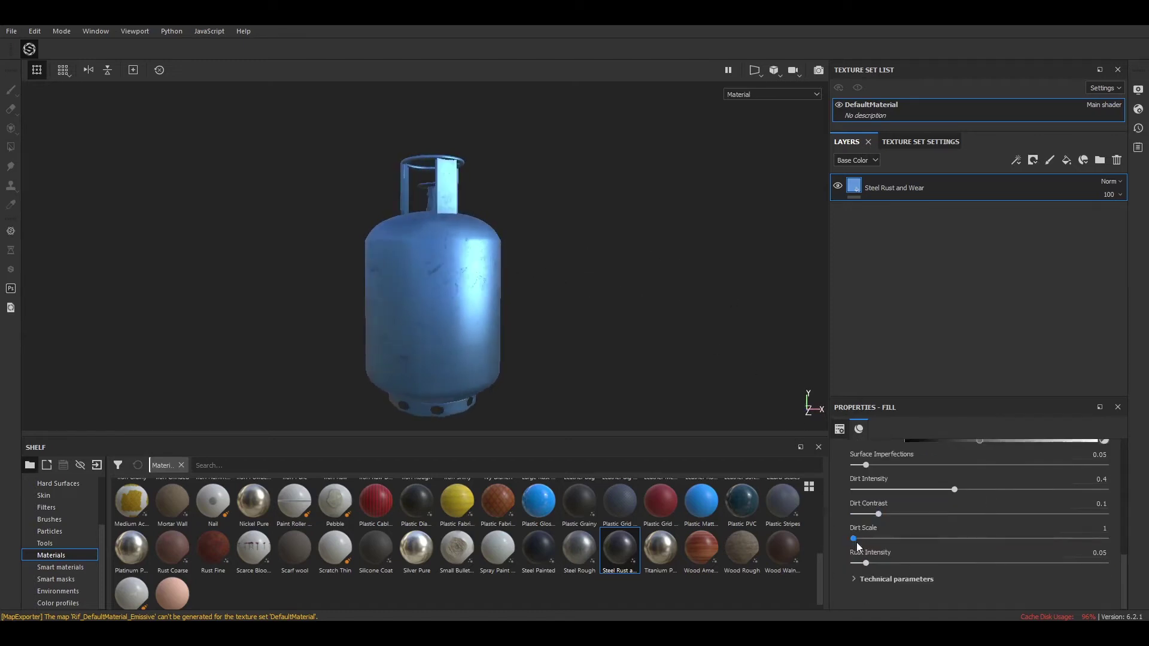
drag(866, 563, 942, 563)
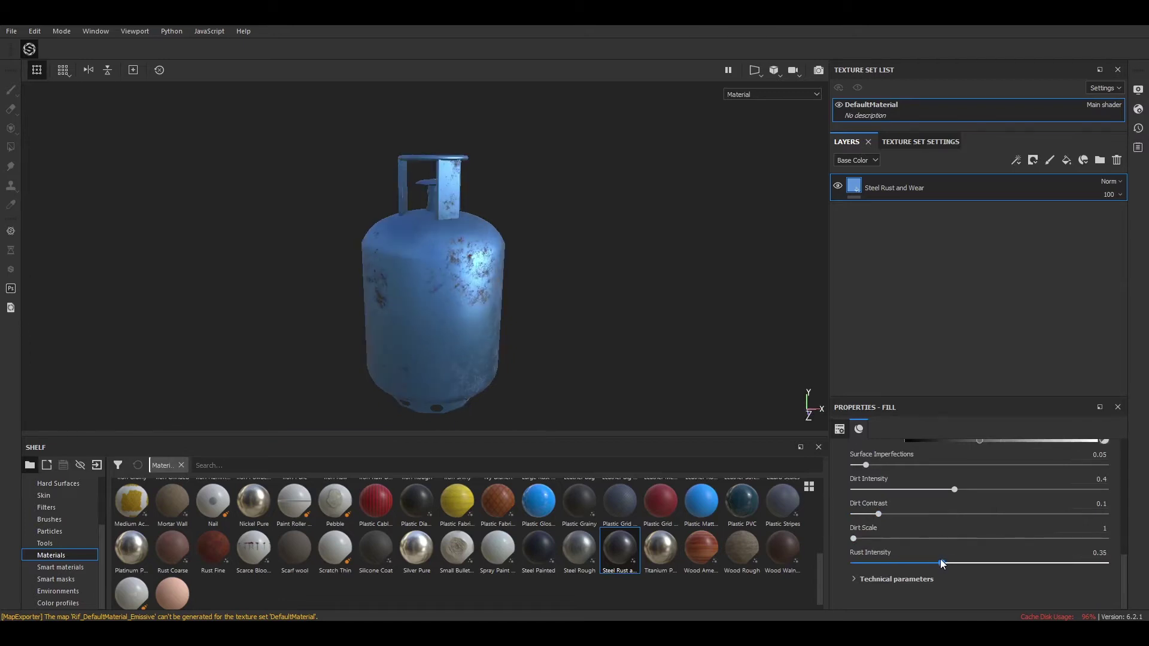
alt+drag(680, 297, 559, 323)
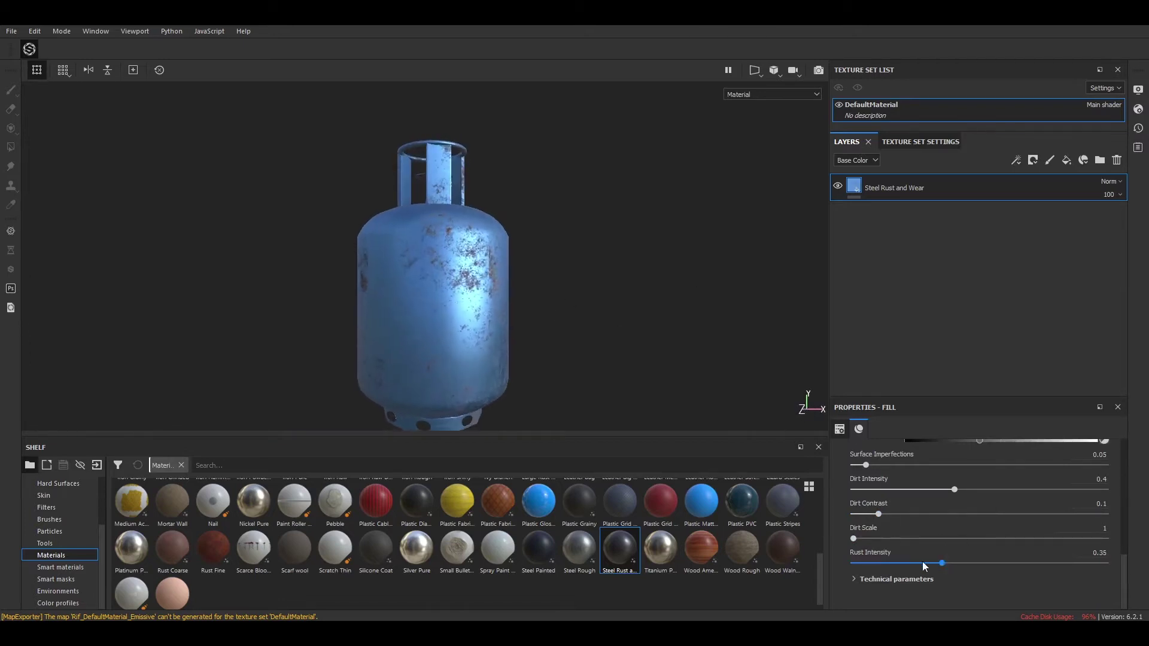
drag(941, 563, 919, 563)
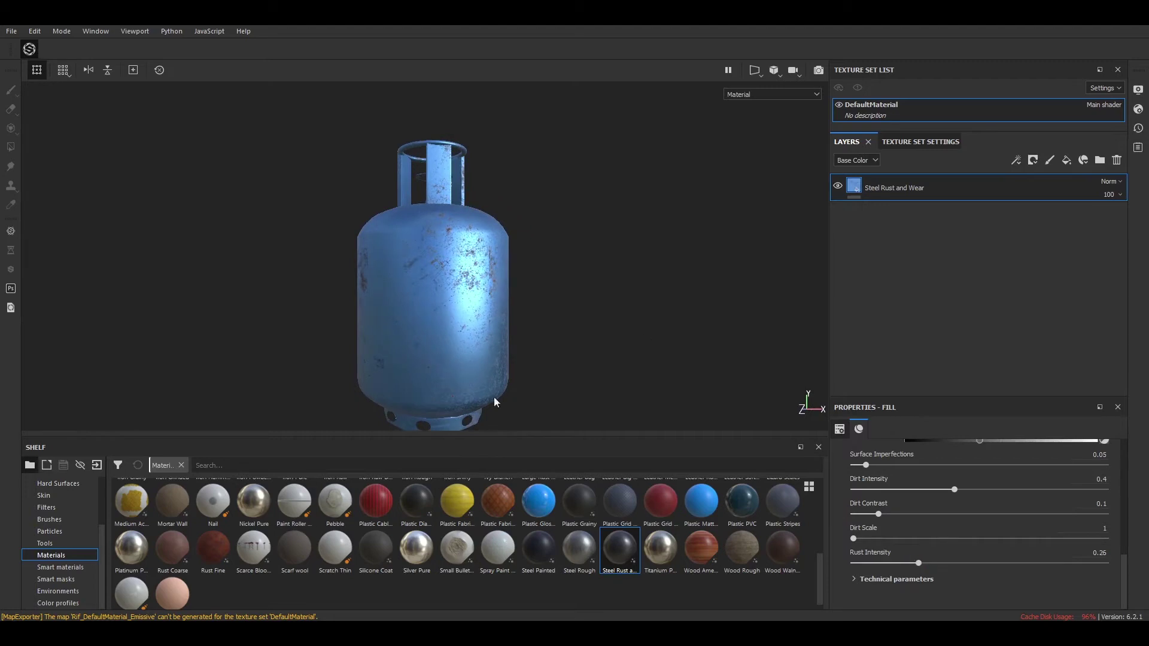
click(77, 572)
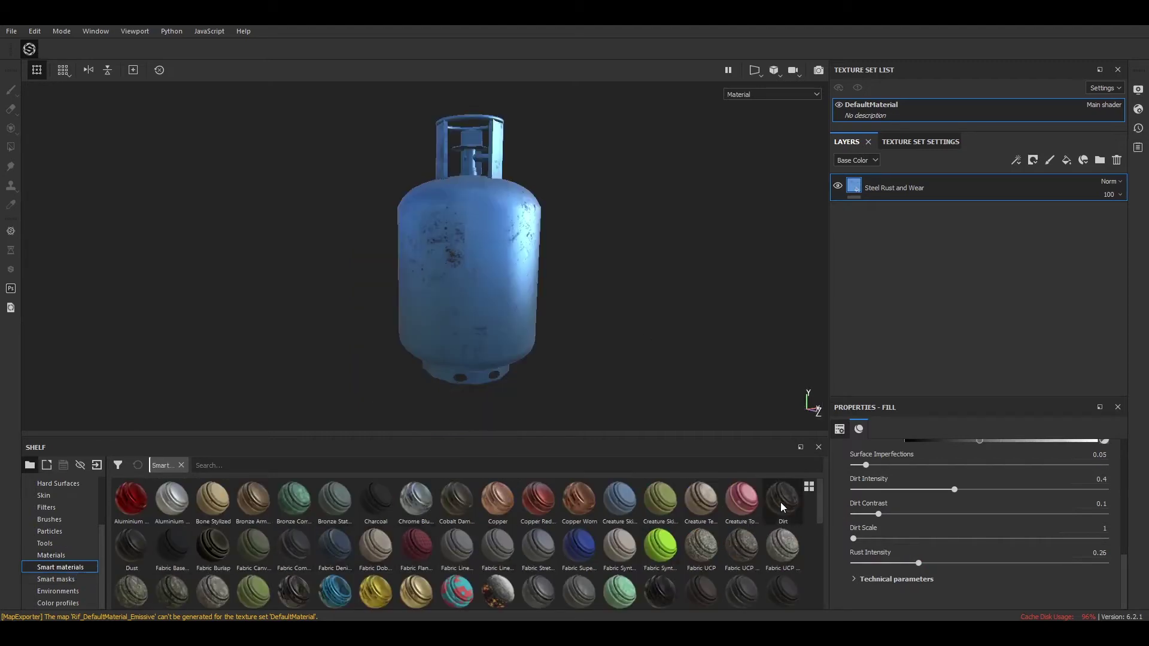
Add the Dirt smart material above Steel Rust and Wear and select Dirt Base
drag(937, 176, 934, 174)
alt+drag(573, 247, 611, 305)
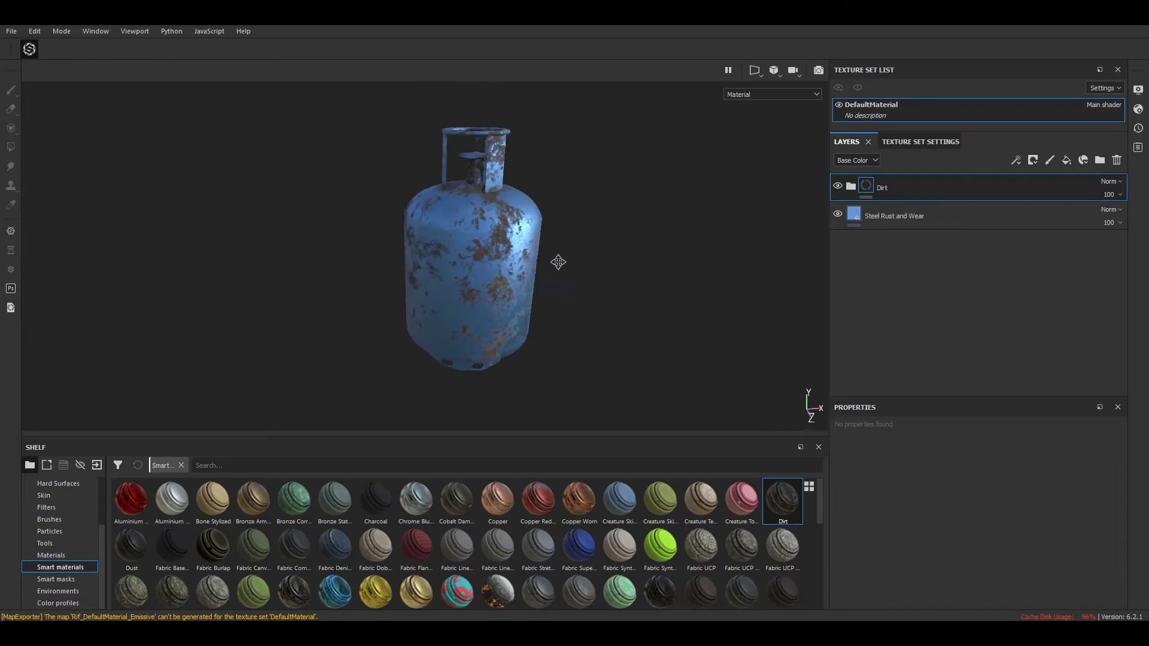
click(851, 186)
click(914, 215)
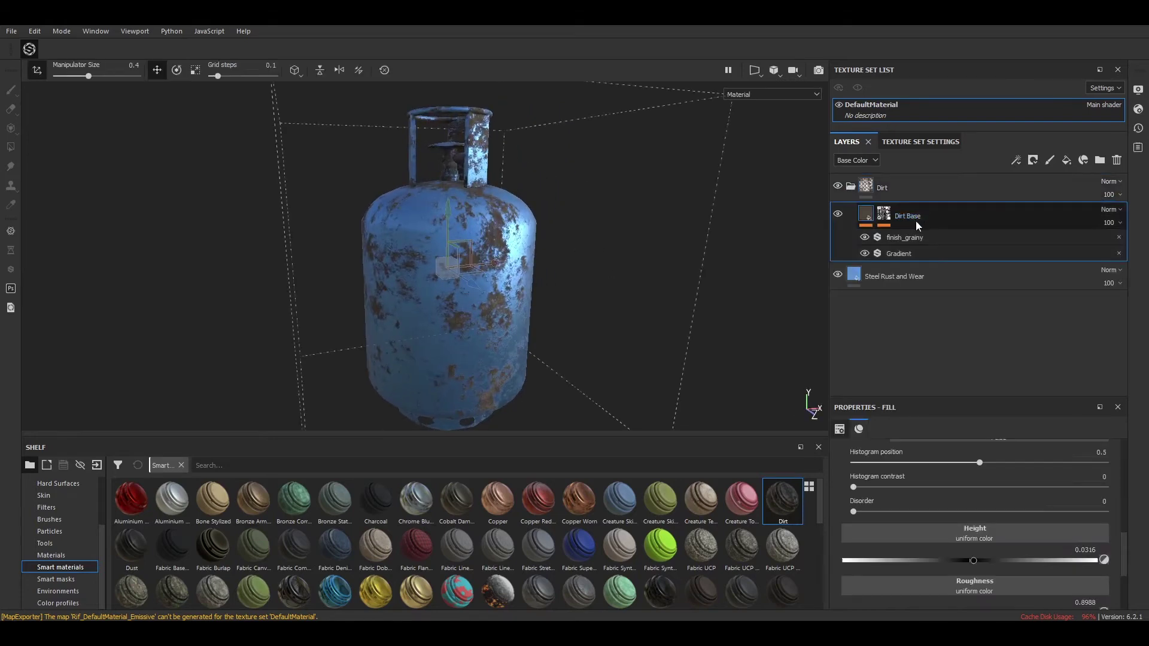
Set the Dirt Base height to -0.0892 and lower its roughness
scroll(1072, 473, down, 2)
scroll(1073, 473, up, 2)
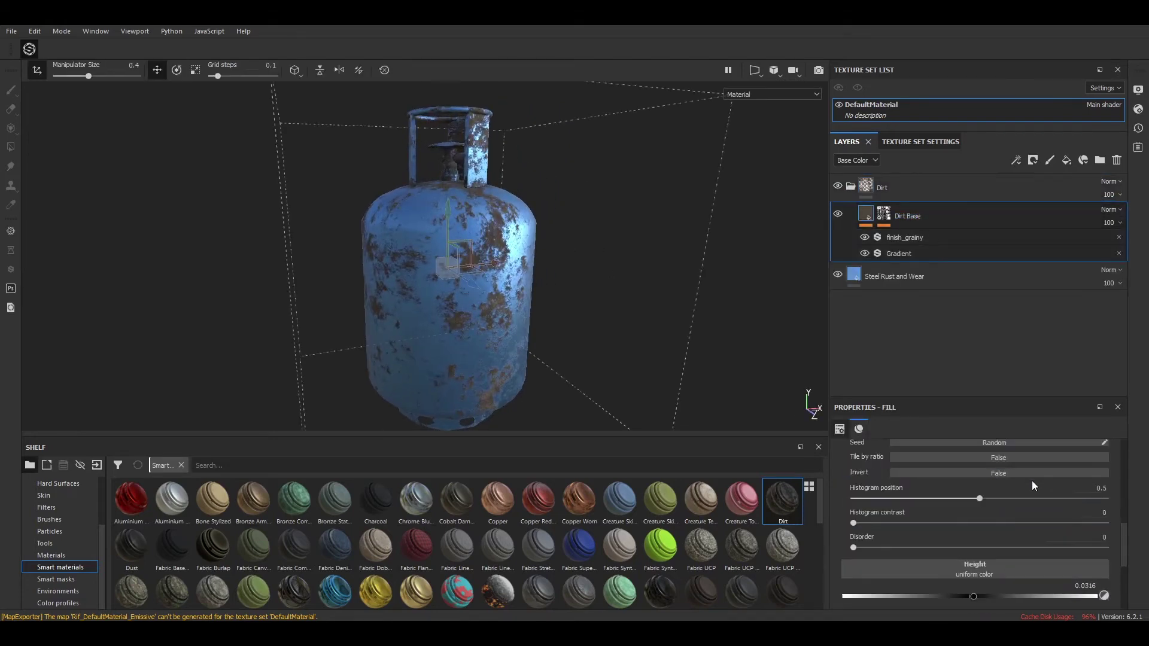
scroll(1032, 480, down, 2)
drag(974, 524, 960, 525)
alt+right_drag(577, 311, 587, 429)
mouse_move(956, 526)
mouse_down()
mouse_move(902, 528)
mouse_move(1025, 531)
mouse_move(952, 535)
mouse_up()
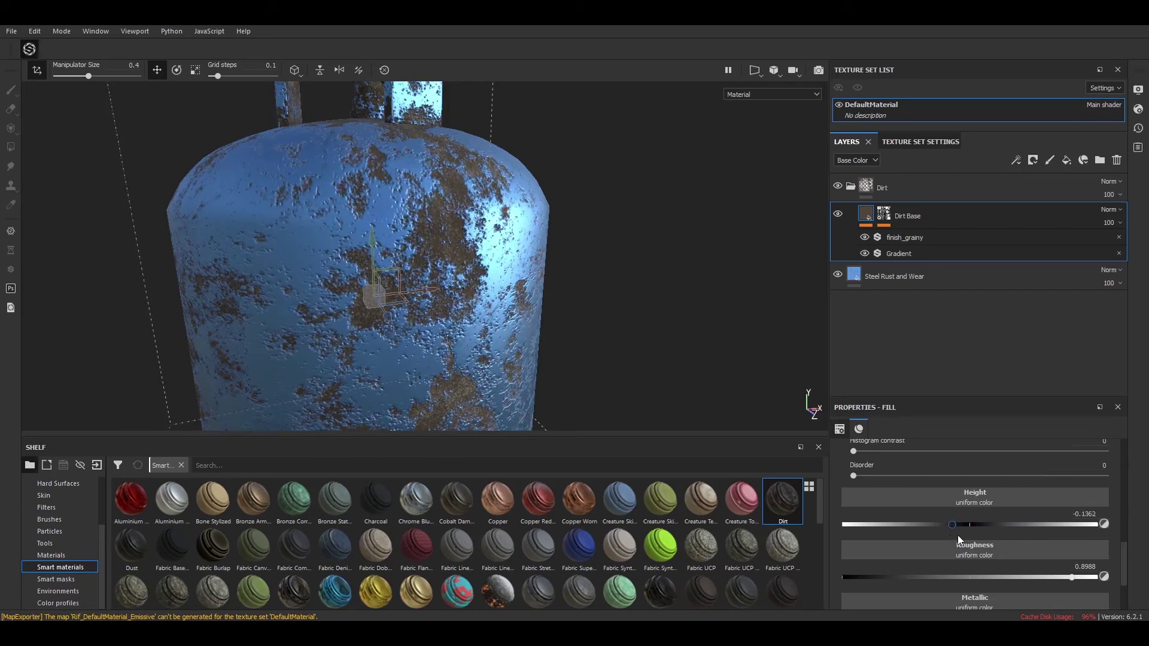
mouse_move(1069, 579)
mouse_down()
mouse_move(1040, 577)
mouse_move(1072, 576)
mouse_up()
scroll(1113, 568, down, 1)
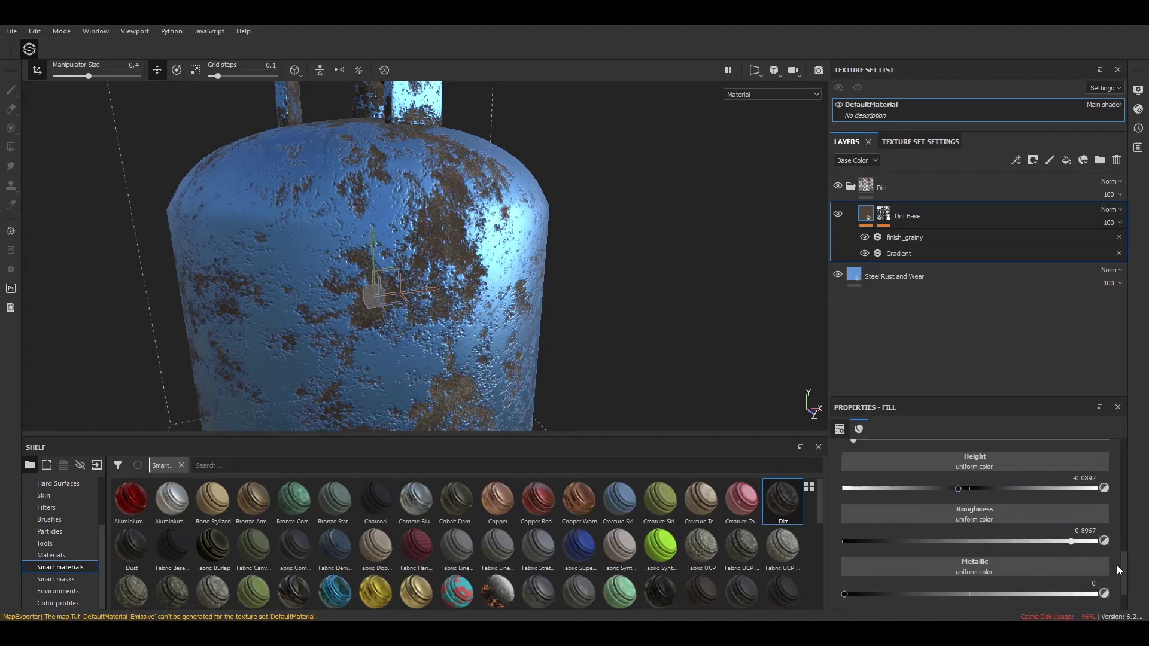
scroll(1114, 565, down, 1)
scroll(885, 565, down, 1)
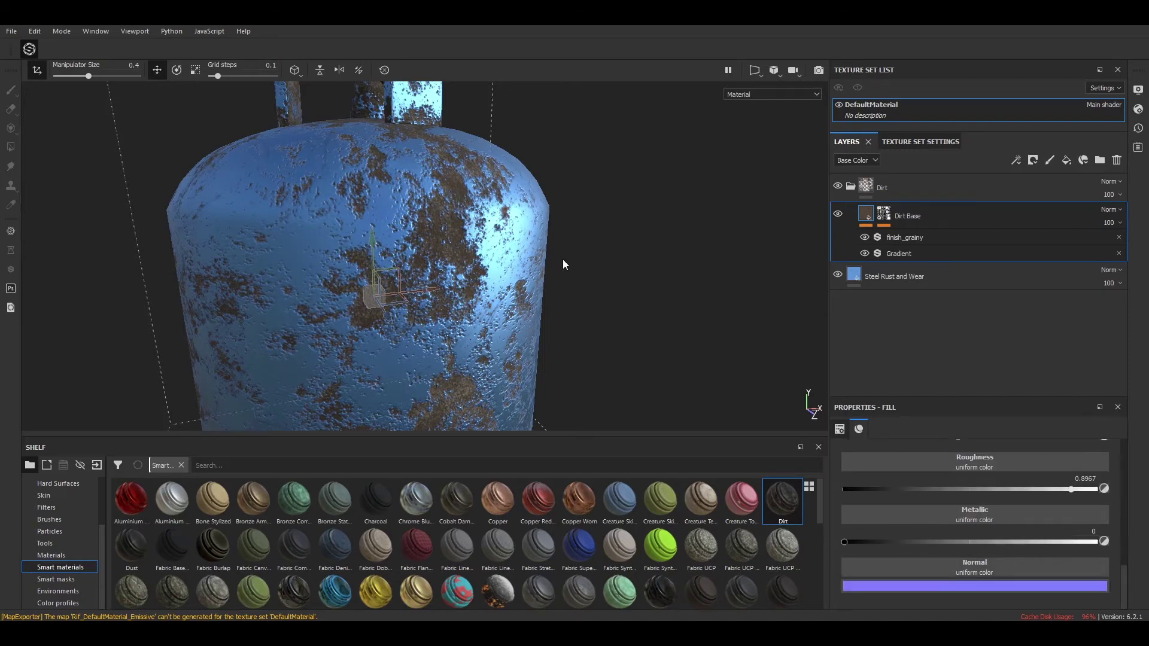
scroll(568, 245, down, 2)
scroll(594, 208, down, 2)
alt+drag(594, 209, 659, 192)
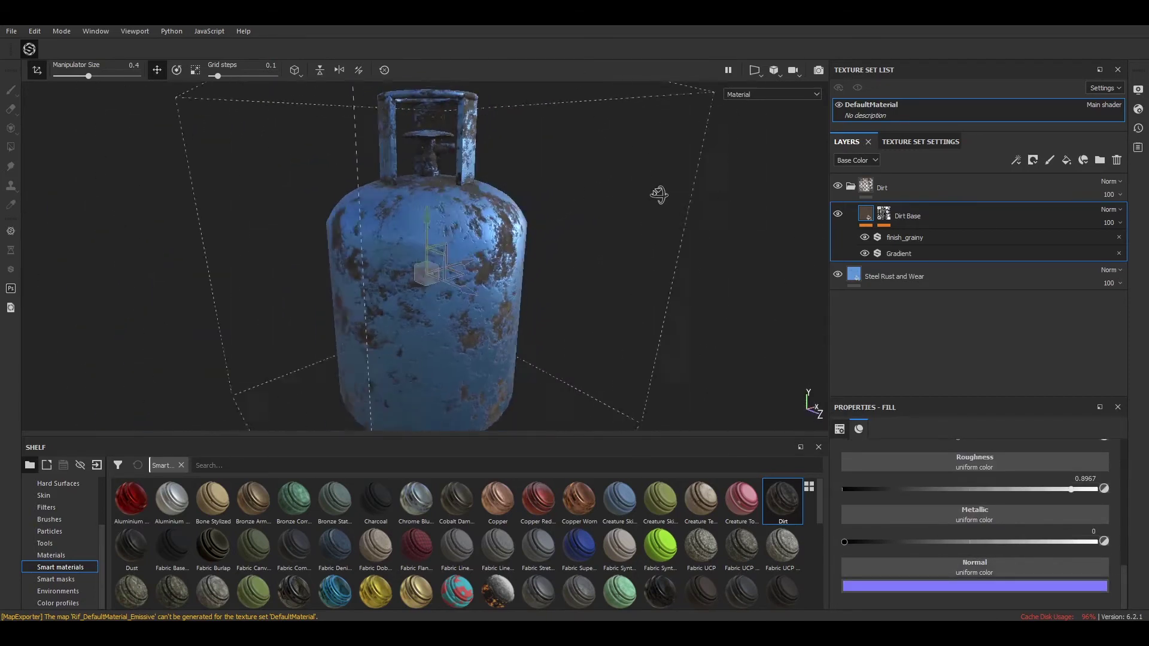
Apply the Dust Dirty smart mask to the Dirt folder
click(64, 580)
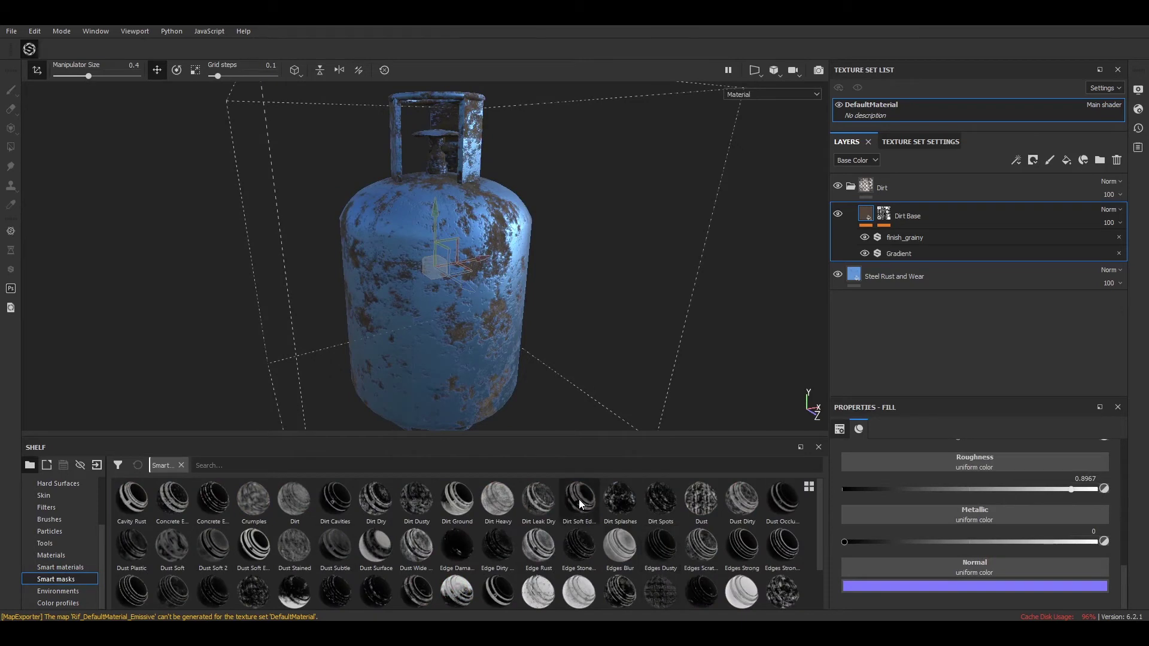
drag(752, 508, 933, 192)
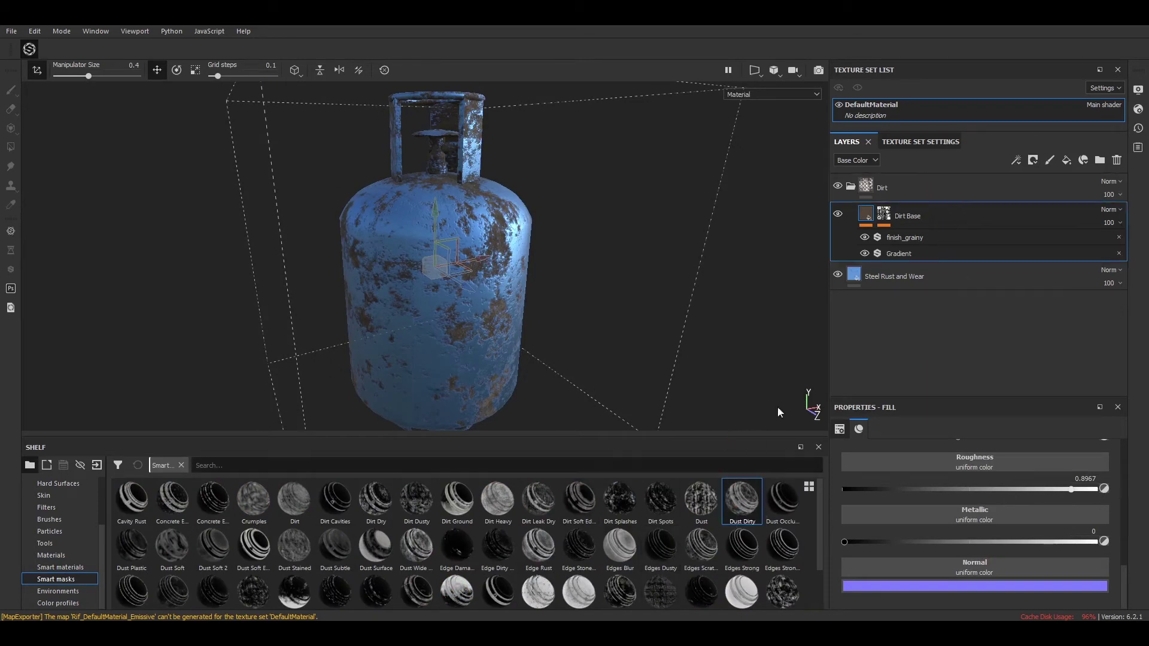
click(853, 186)
drag(857, 186, 889, 197)
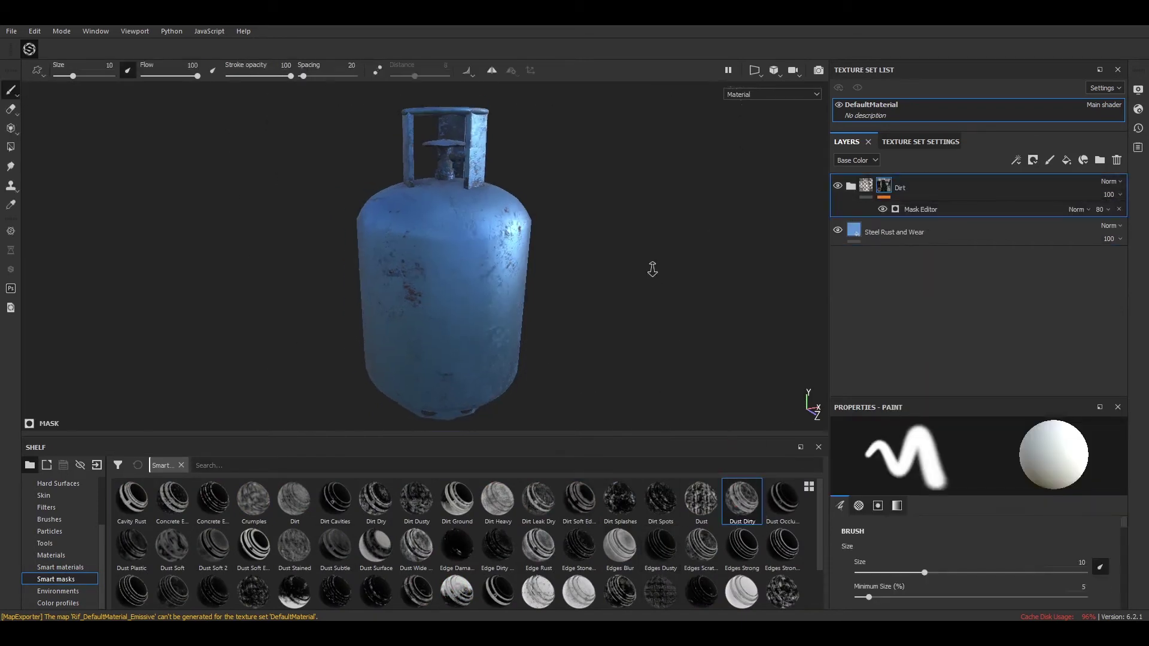
click(914, 207)
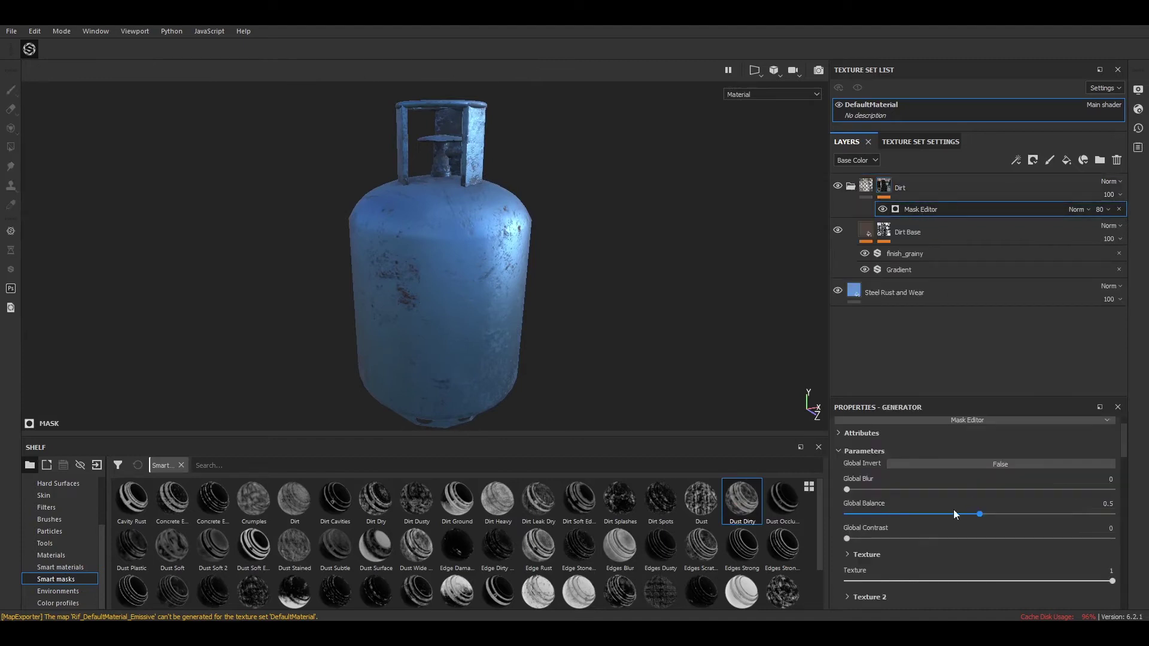
Set the dirt mask Global Balance to 0.92 and Global Contrast to 0.47
drag(1025, 514, 1098, 512)
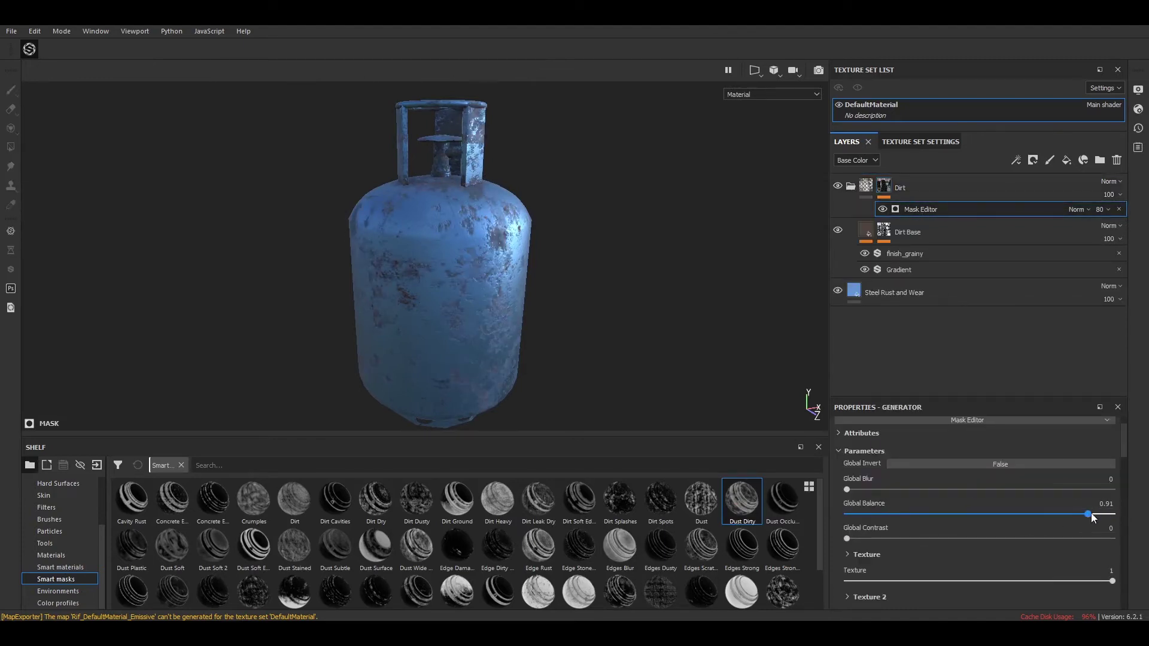
drag(1103, 514, 1112, 512)
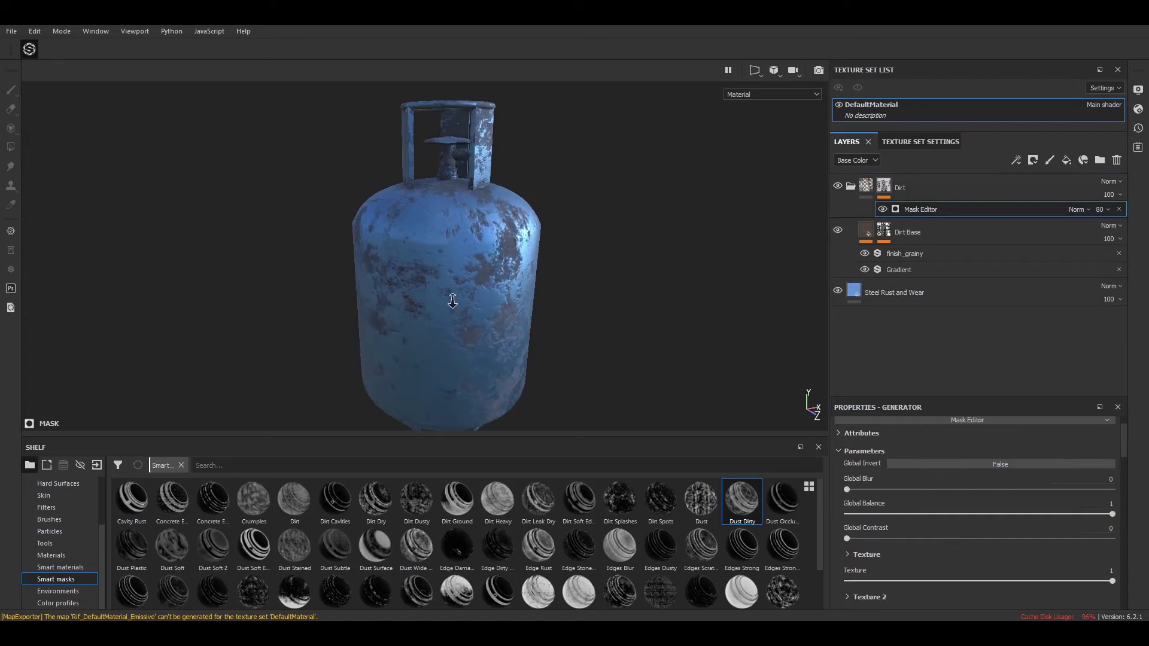
drag(1101, 516, 1099, 516)
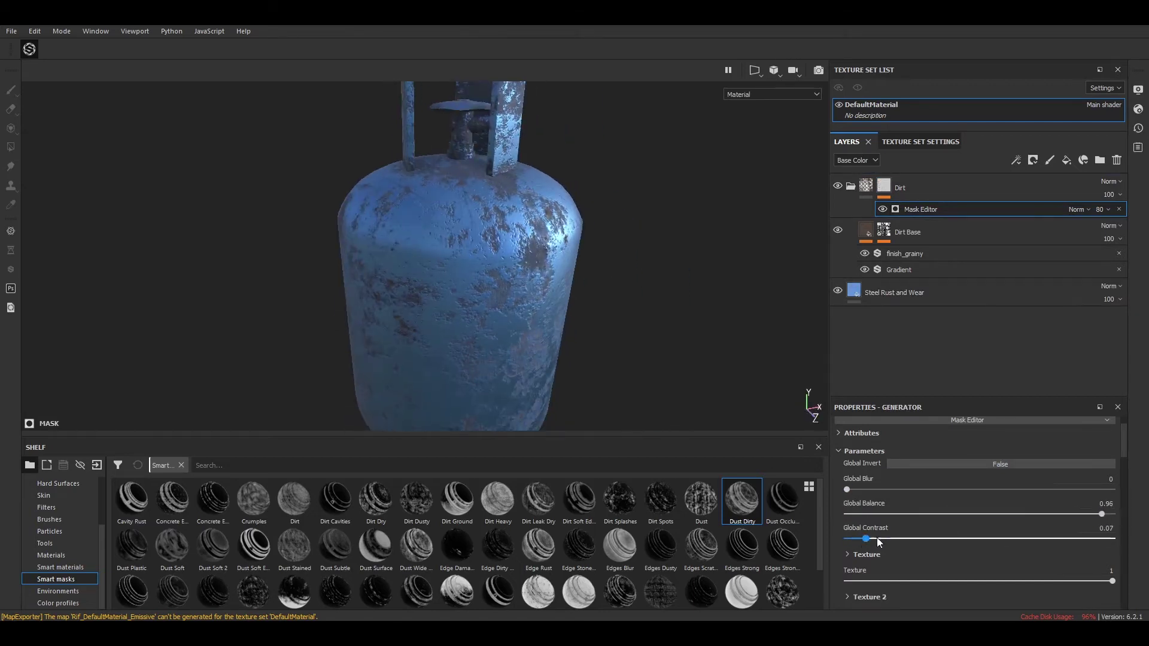
drag(931, 540, 1014, 544)
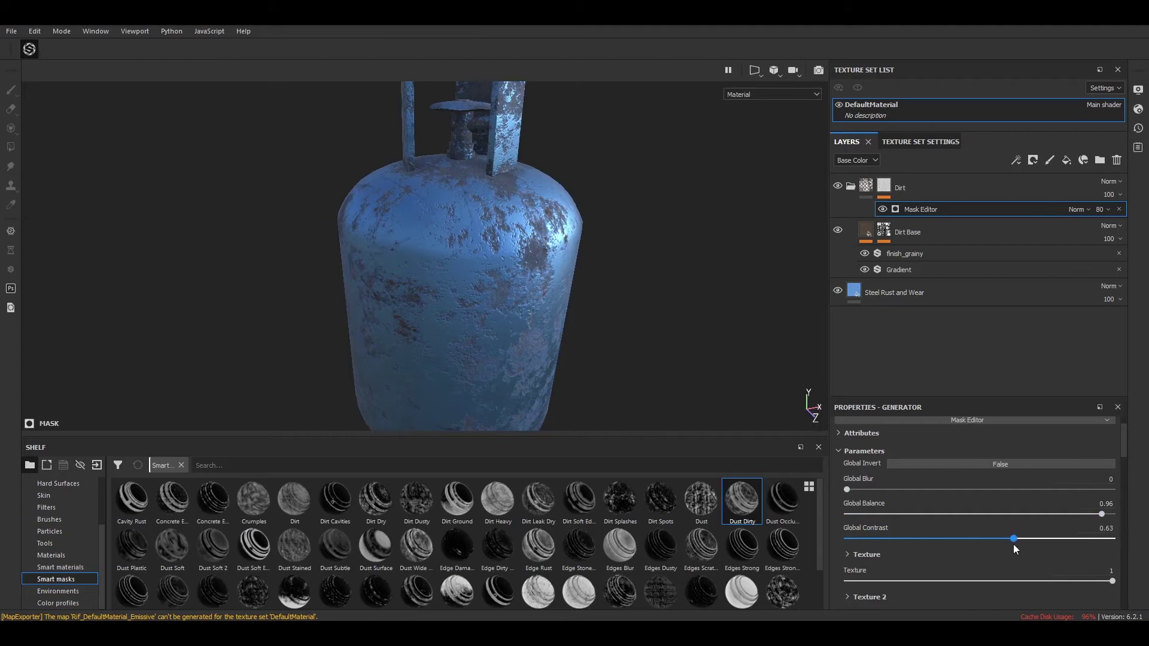
click(970, 539)
mouse_move(610, 290)
alt+mouse_down()
mouse_move(755, 189)
mouse_move(686, 191)
alt+mouse_up()
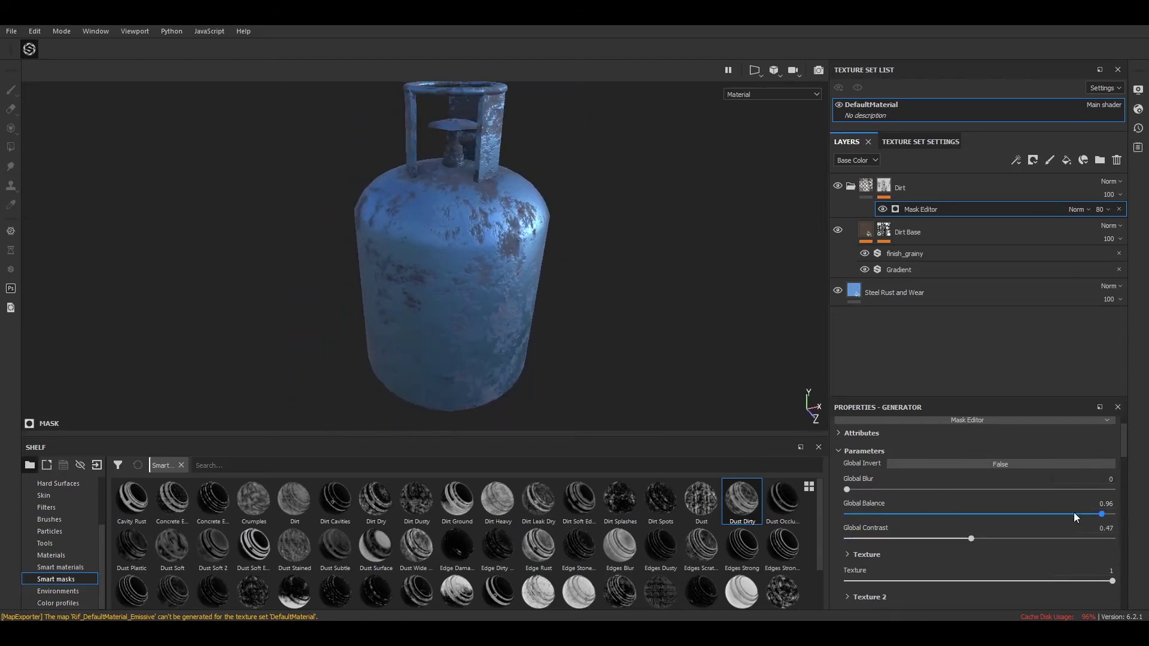
mouse_move(1089, 513)
mouse_down()
mouse_move(1062, 515)
mouse_move(1092, 515)
mouse_up()
mouse_move(565, 359)
alt+mouse_down()
mouse_move(608, 226)
mouse_move(639, 249)
mouse_move(605, 298)
alt+mouse_up()
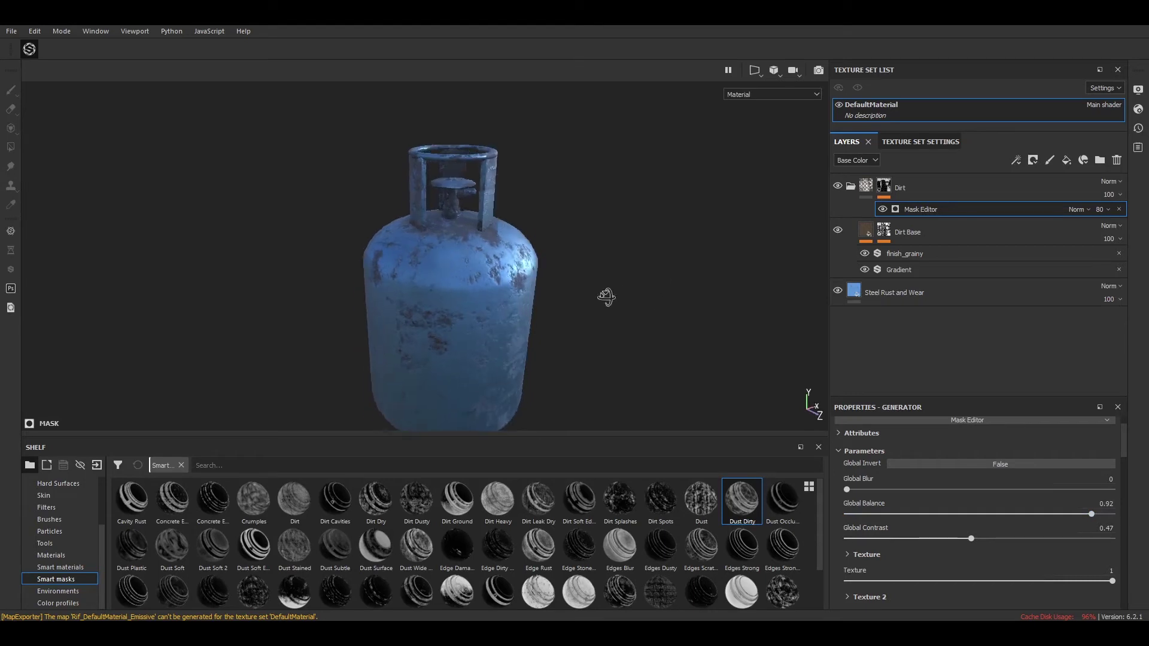
click(850, 187)
click(76, 568)
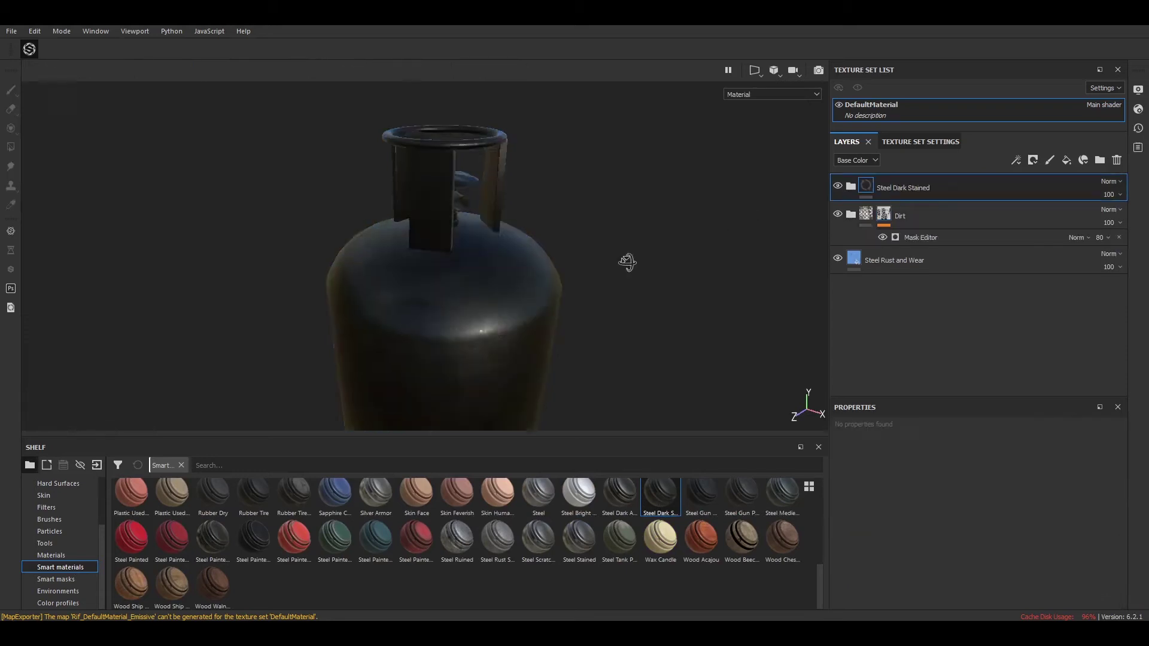
Drop Steel Dark Stained onto the tank and give it a black mask for polygon filling
alt+drag(626, 260, 608, 253)
right_click(883, 188)
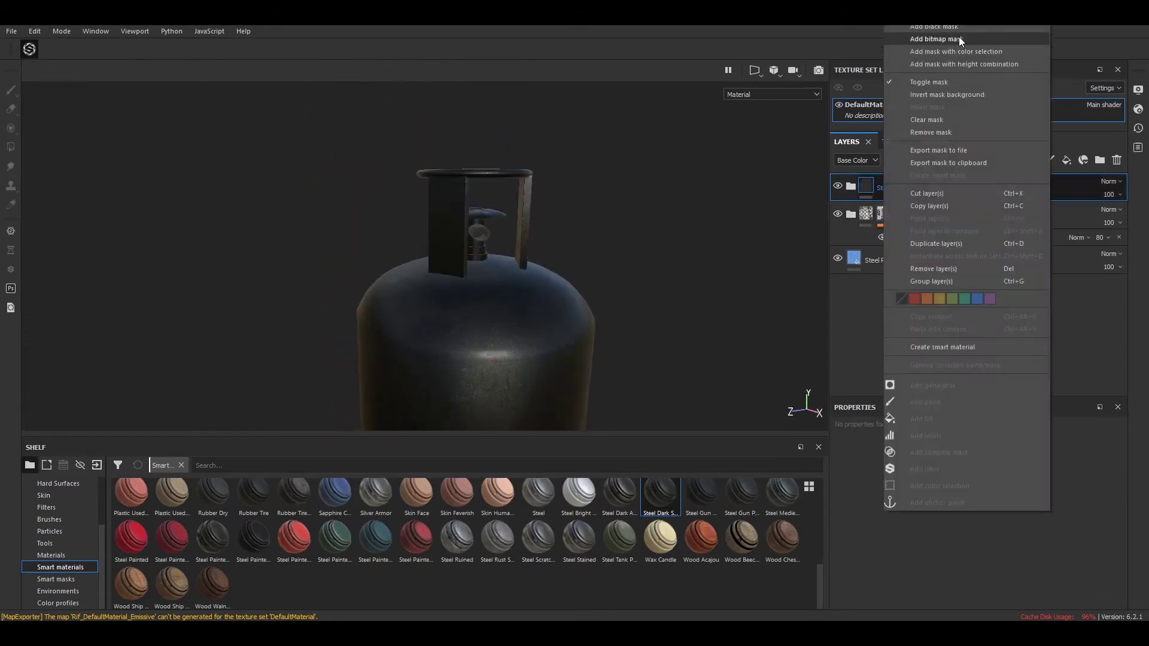
click(959, 37)
click(13, 149)
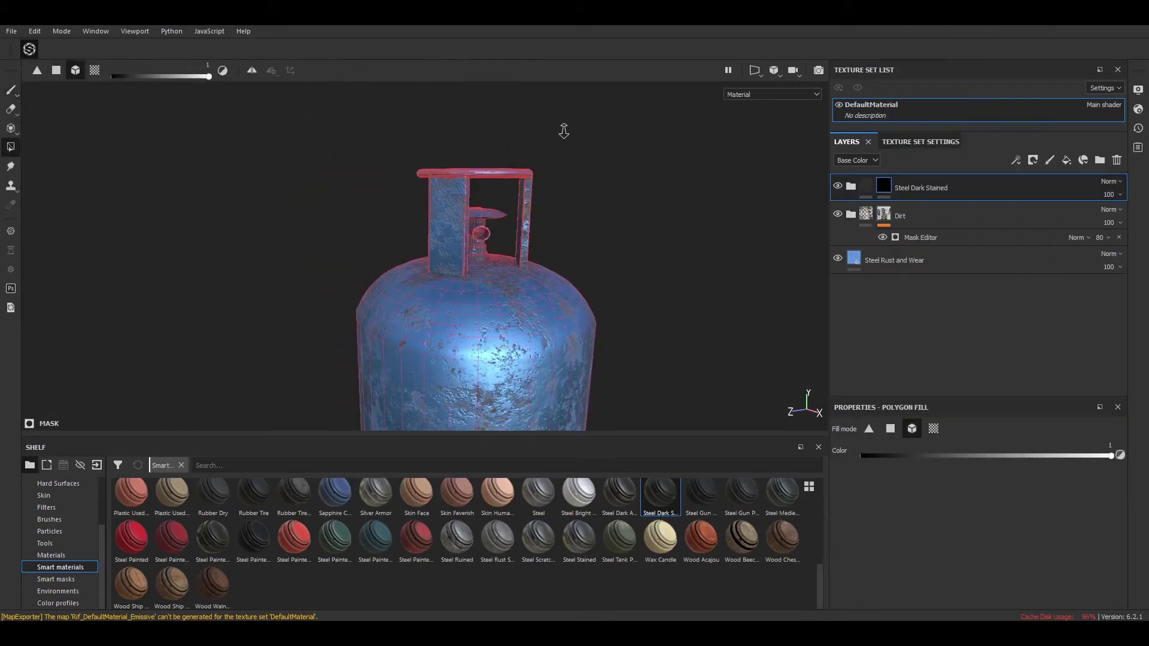
Fill the valve cap and stem polygons so only they show dark steel
scroll(548, 123, up, 5)
mouse_move(662, 197)
alt+mouse_down()
mouse_move(618, 239)
mouse_move(593, 218)
alt+mouse_up()
click(518, 223)
key(1)
mouse_move(141, 159)
alt+mouse_down()
mouse_move(632, 251)
mouse_move(523, 282)
mouse_move(705, 256)
mouse_move(484, 262)
mouse_move(136, 484)
alt+mouse_up()
scroll(632, 251, down, 5)
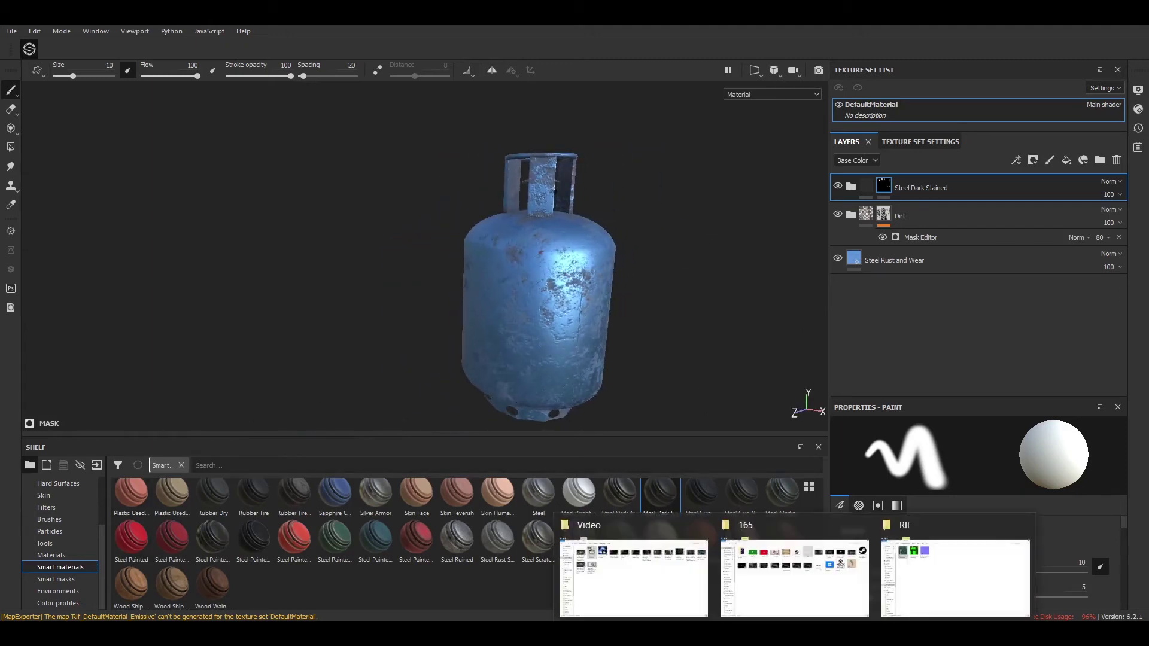
click(955, 569)
Find GaS.png in the FBX folder and preview the label image
click(14, 54)
click(462, 141)
double_click(463, 144)
key(alt+F4)
Import GaS.png into the current project as a texture and add a new paint layer
mouse_move(449, 139)
mouse_down()
mouse_move(385, 585)
mouse_move(401, 494)
mouse_up()
click(726, 200)
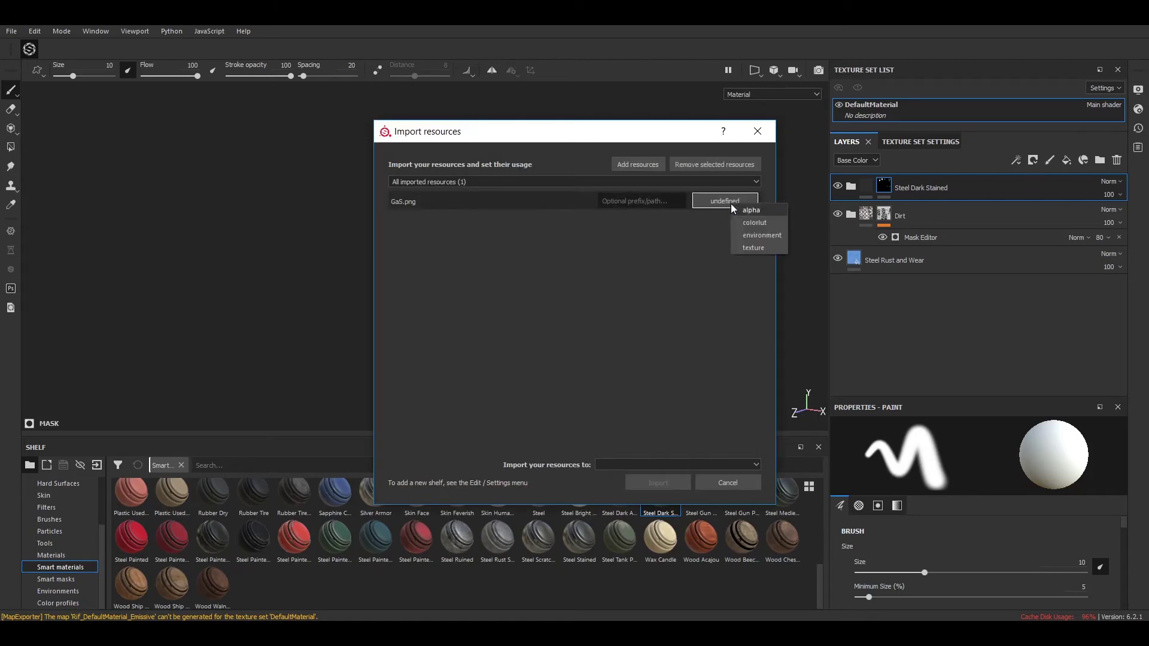
click(745, 250)
click(633, 466)
click(706, 482)
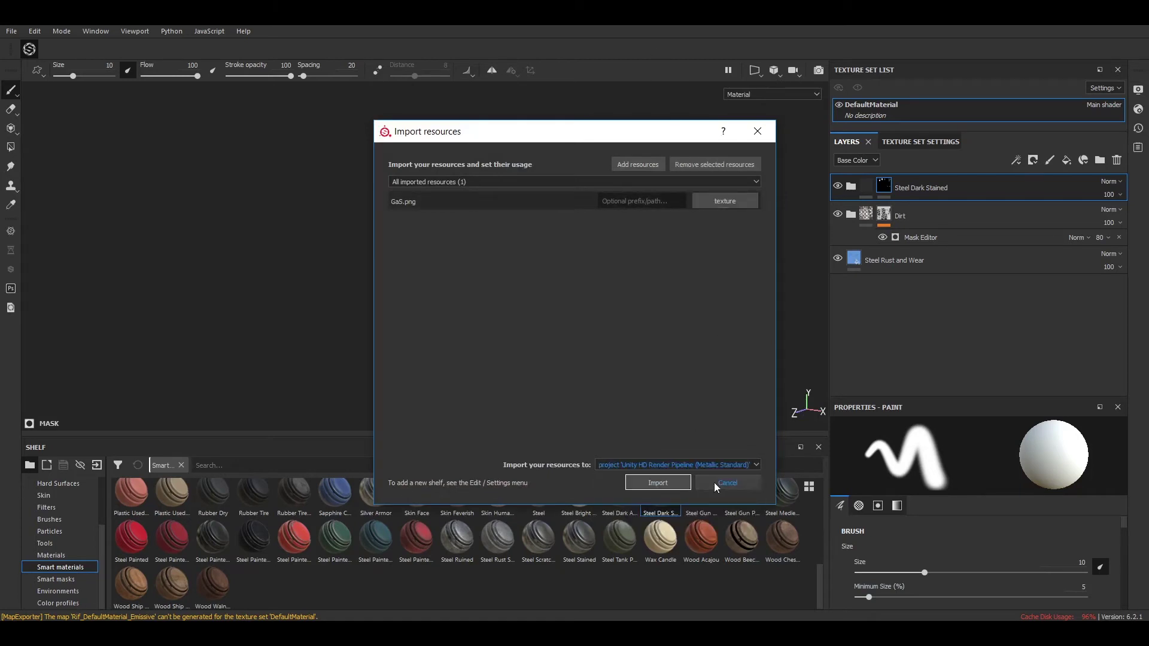
click(665, 483)
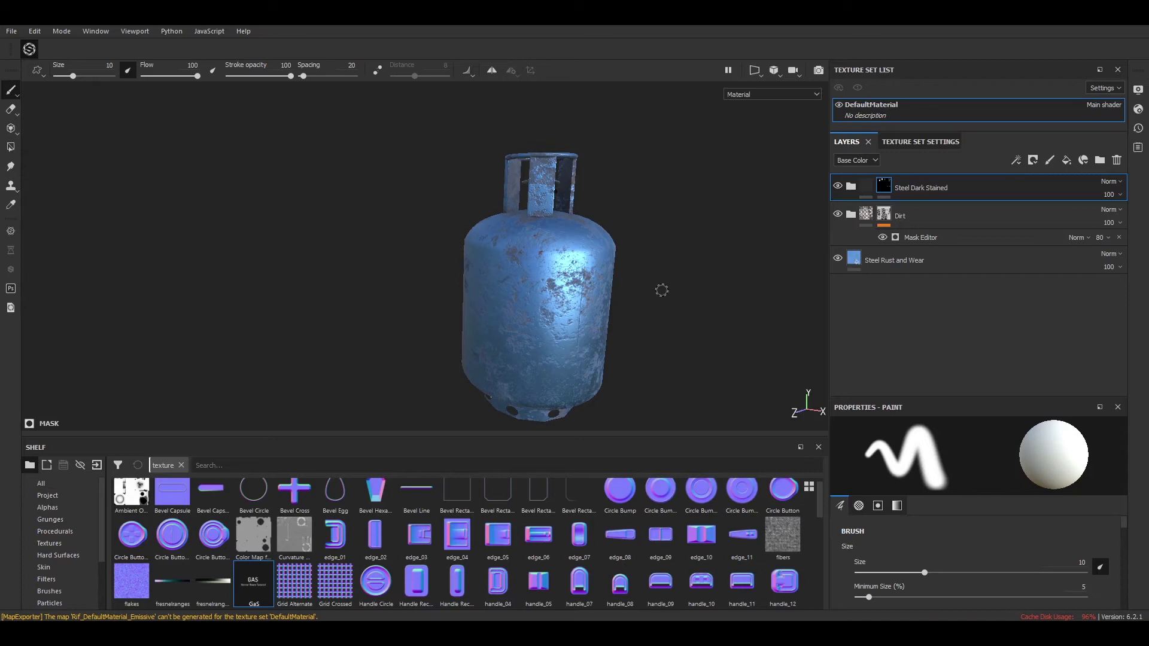
click(1050, 160)
mouse_move(720, 273)
alt+mouse_down()
mouse_move(672, 295)
mouse_move(504, 245)
mouse_move(115, 537)
alt+mouse_up()
Choose the Basic Hard brush and scroll down to its stencil settings
scroll(52, 508, down, 1)
click(63, 556)
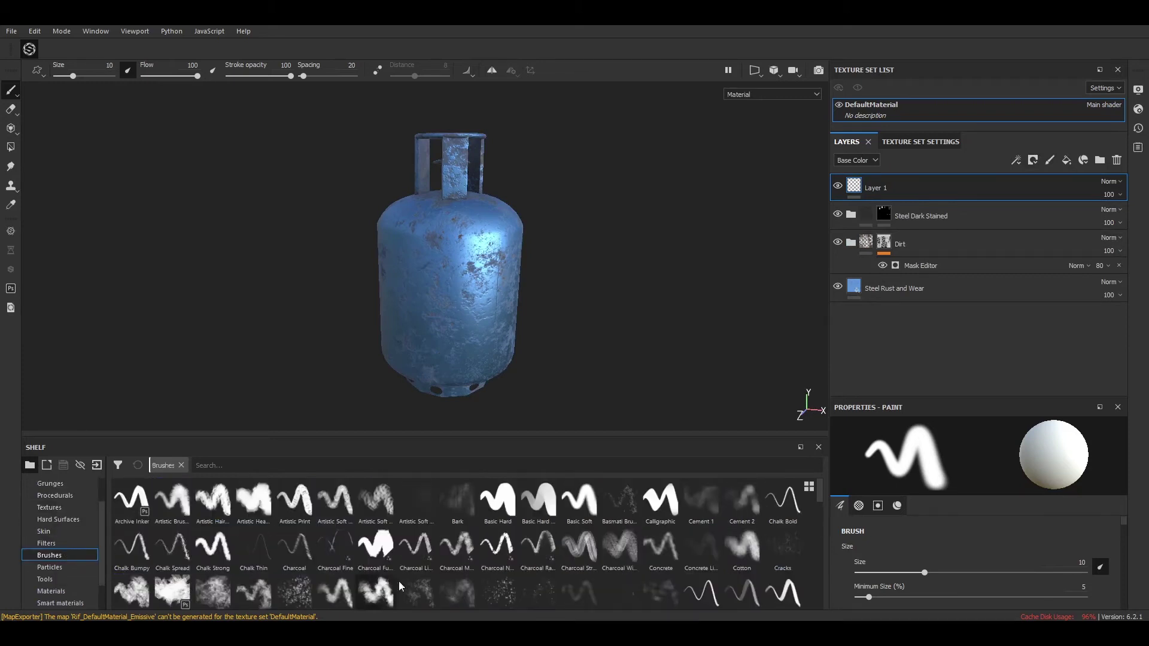
click(498, 503)
alt+drag(620, 322, 628, 328)
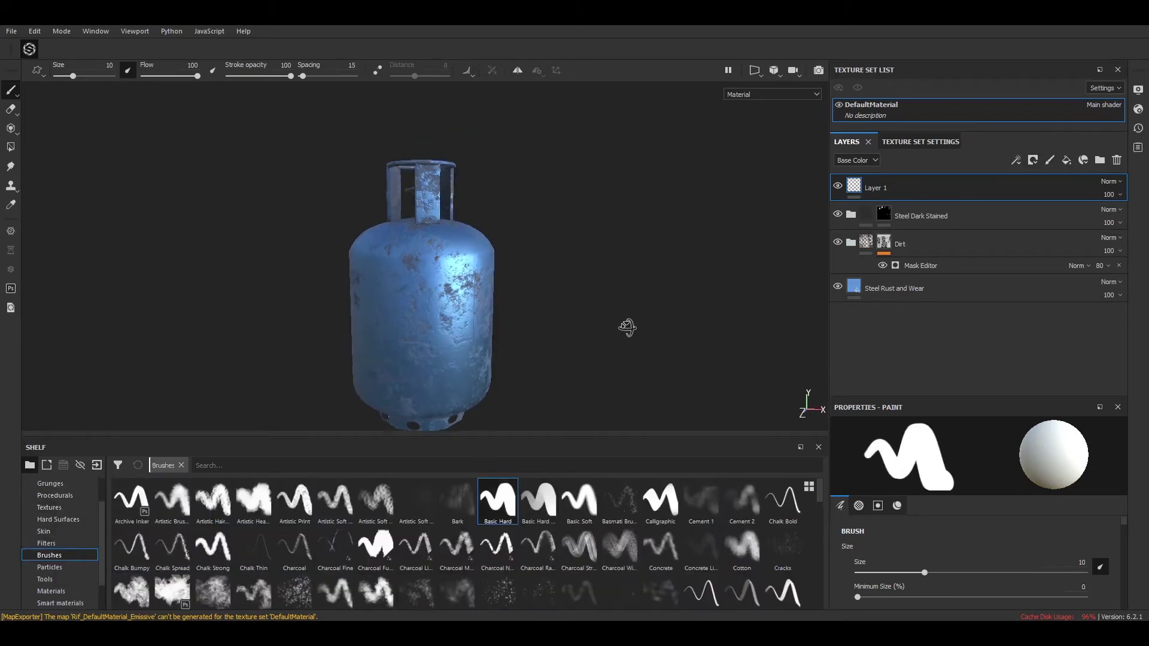
scroll(1102, 544, down, 2)
drag(1022, 397, 1022, 298)
scroll(1014, 451, down, 3)
scroll(1013, 456, down, 3)
scroll(1012, 456, down, 2)
scroll(1013, 456, down, 2)
scroll(1012, 468, down, 2)
scroll(1007, 476, down, 2)
Paint the GAS label onto the tank body through the GaS stencil, then clear the stencil
click(914, 518)
text(gas)
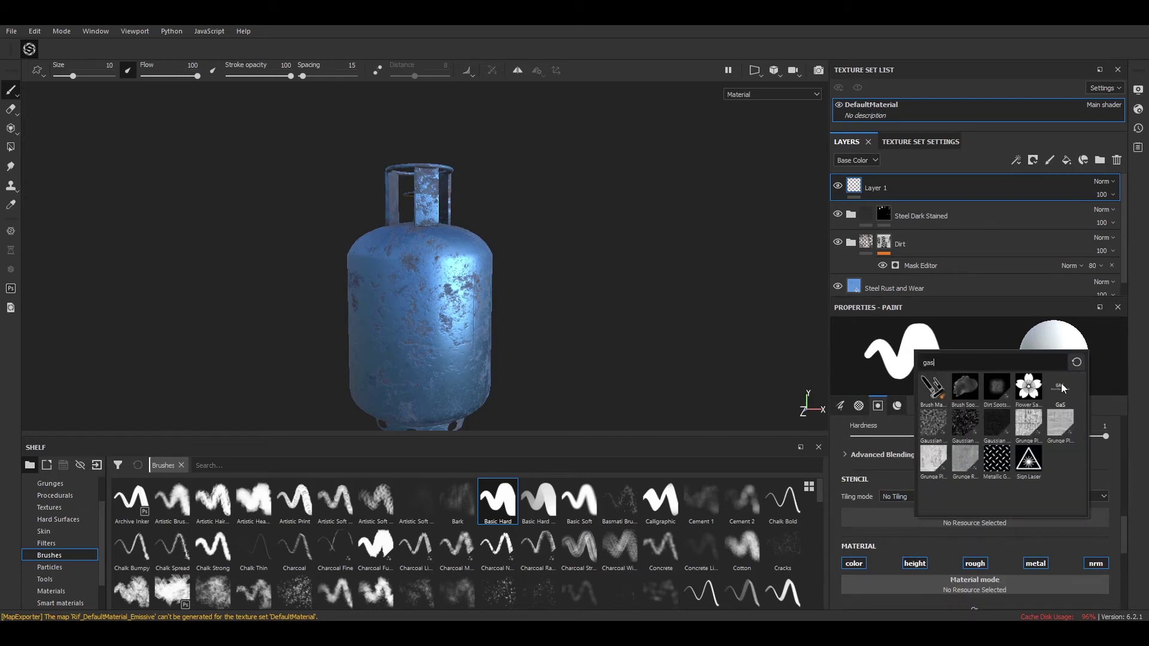
click(1061, 387)
mouse_move(652, 315)
alt+mouse_down()
mouse_move(716, 308)
mouse_move(588, 311)
mouse_move(731, 311)
mouse_move(720, 292)
mouse_move(424, 291)
mouse_move(644, 359)
mouse_move(686, 332)
alt+mouse_up()
alt+right_drag(686, 332, 647, 295)
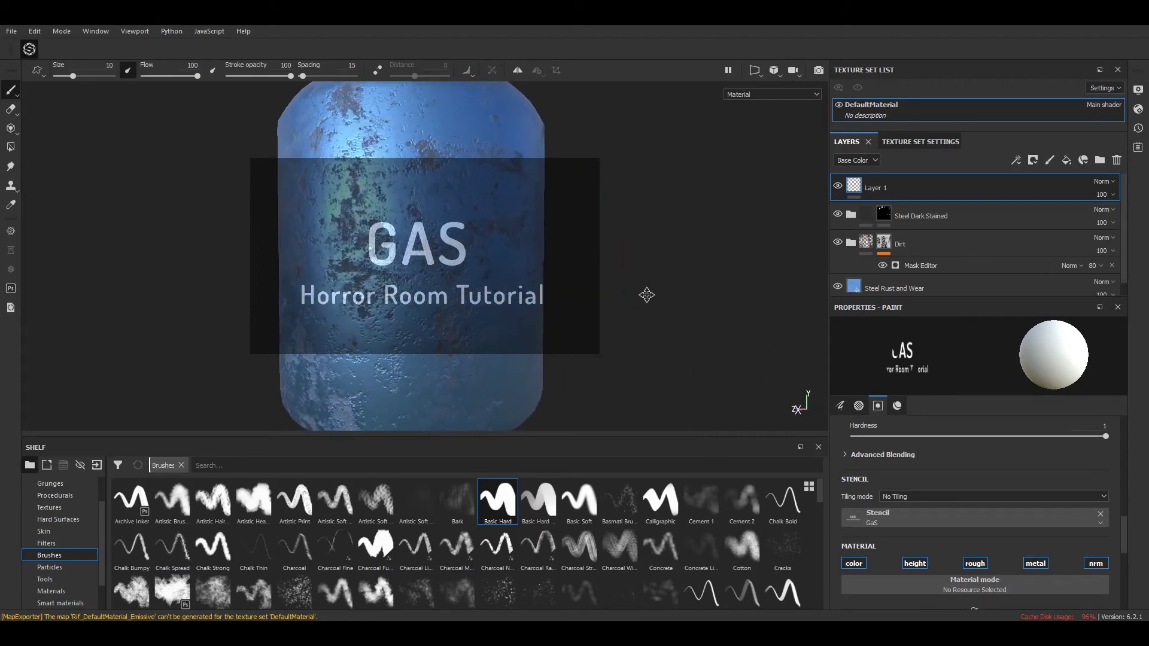
alt+middle_drag(646, 295, 651, 297)
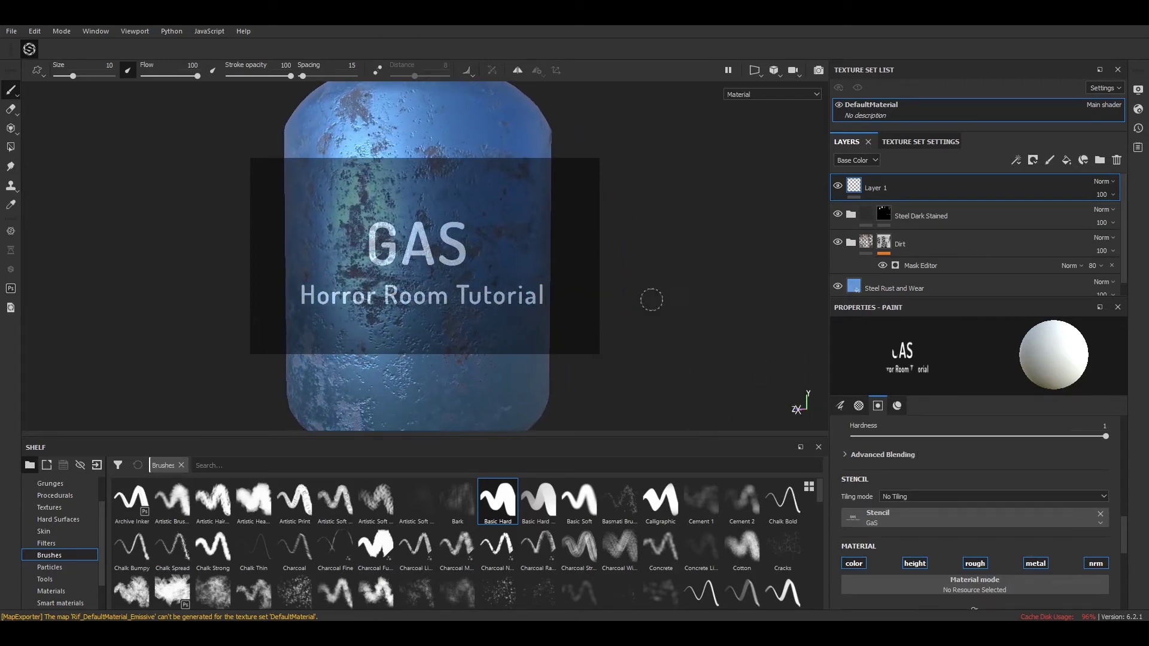
drag(392, 234, 358, 263)
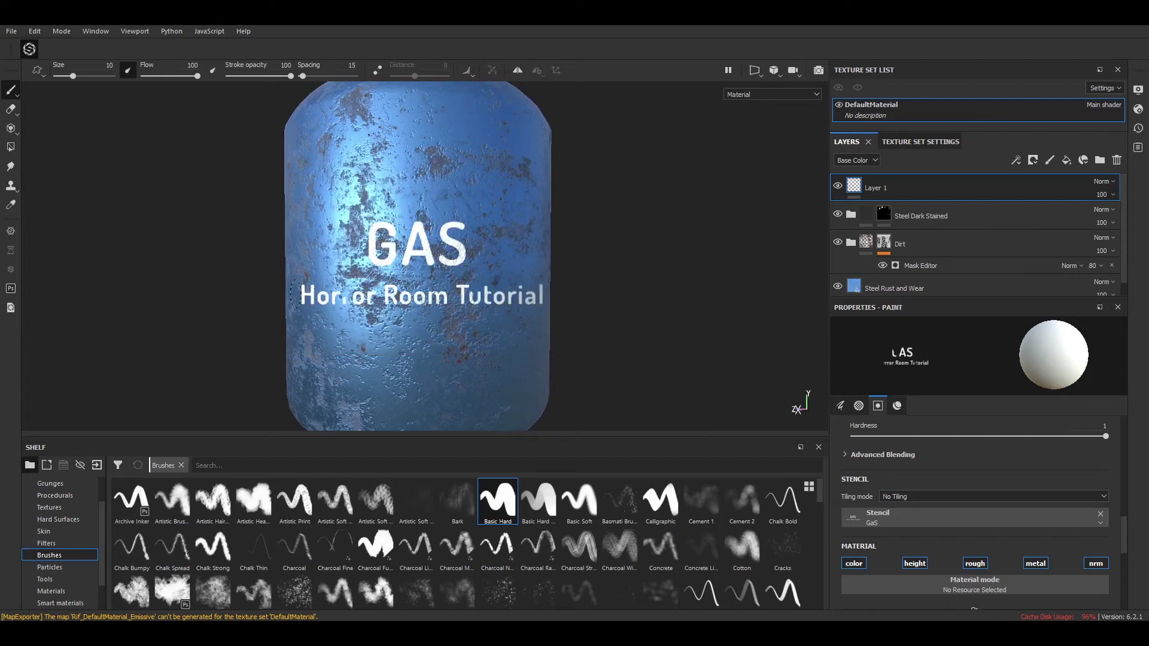
key(s)
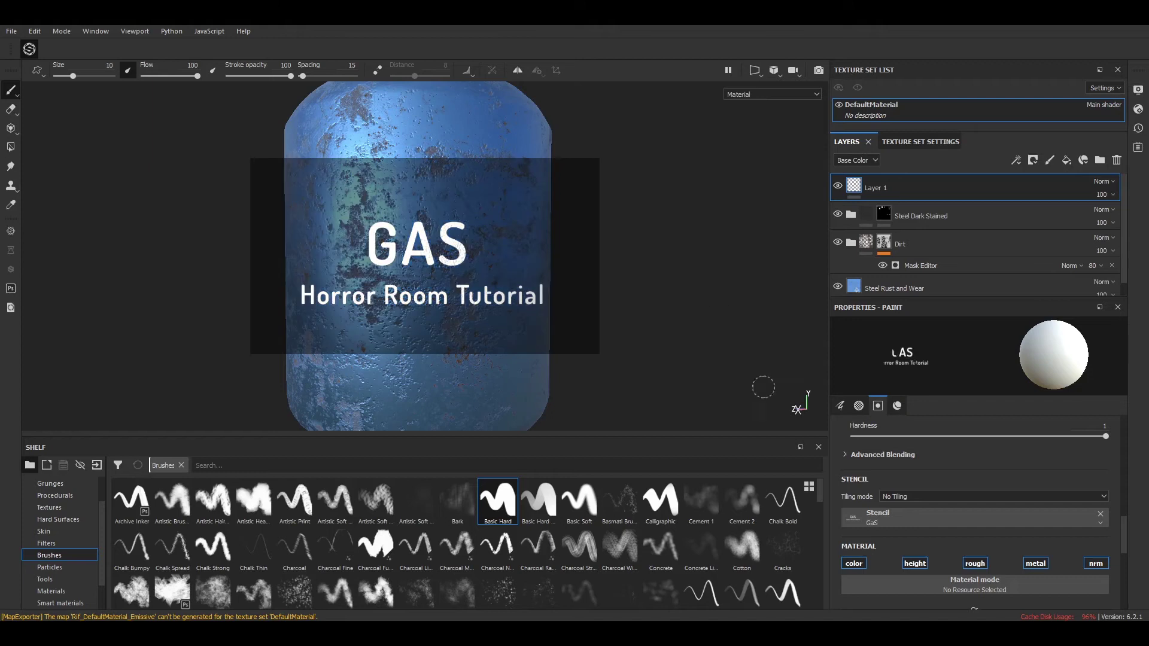
click(1100, 513)
mouse_move(655, 326)
alt+mouse_down()
mouse_move(666, 167)
mouse_move(685, 220)
mouse_move(631, 199)
mouse_move(567, 272)
mouse_move(681, 244)
mouse_move(530, 272)
mouse_move(354, 271)
mouse_move(616, 285)
mouse_move(584, 282)
mouse_move(587, 318)
mouse_move(574, 267)
alt+mouse_up()
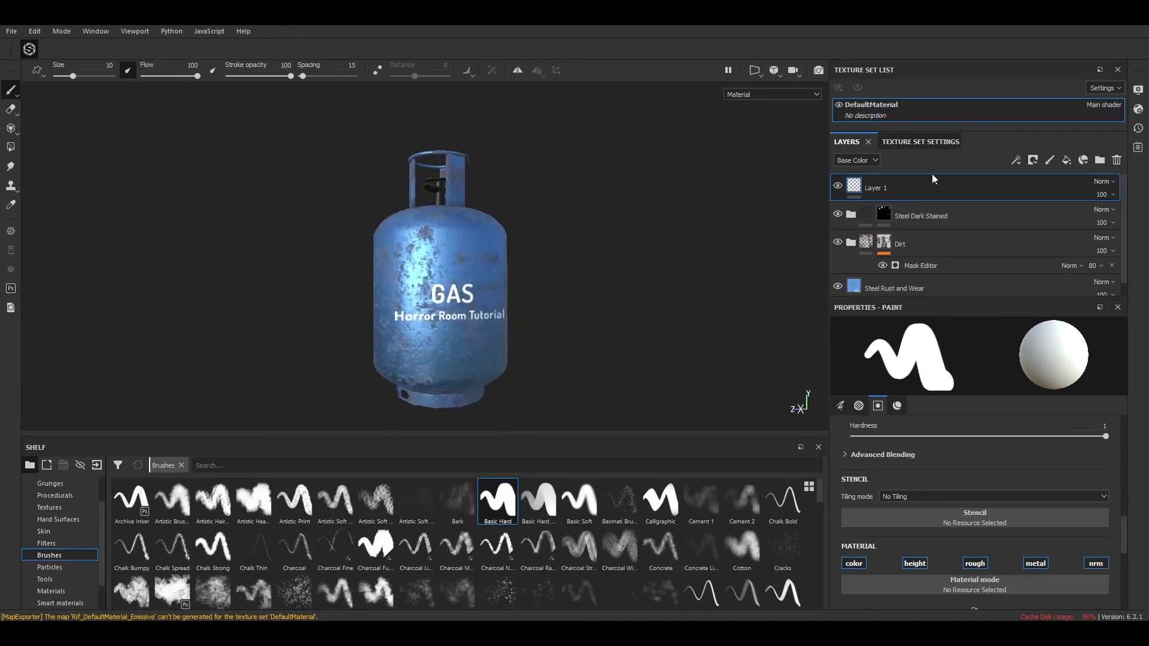
Open the Export Textures settings and cancel without exporting
click(12, 31)
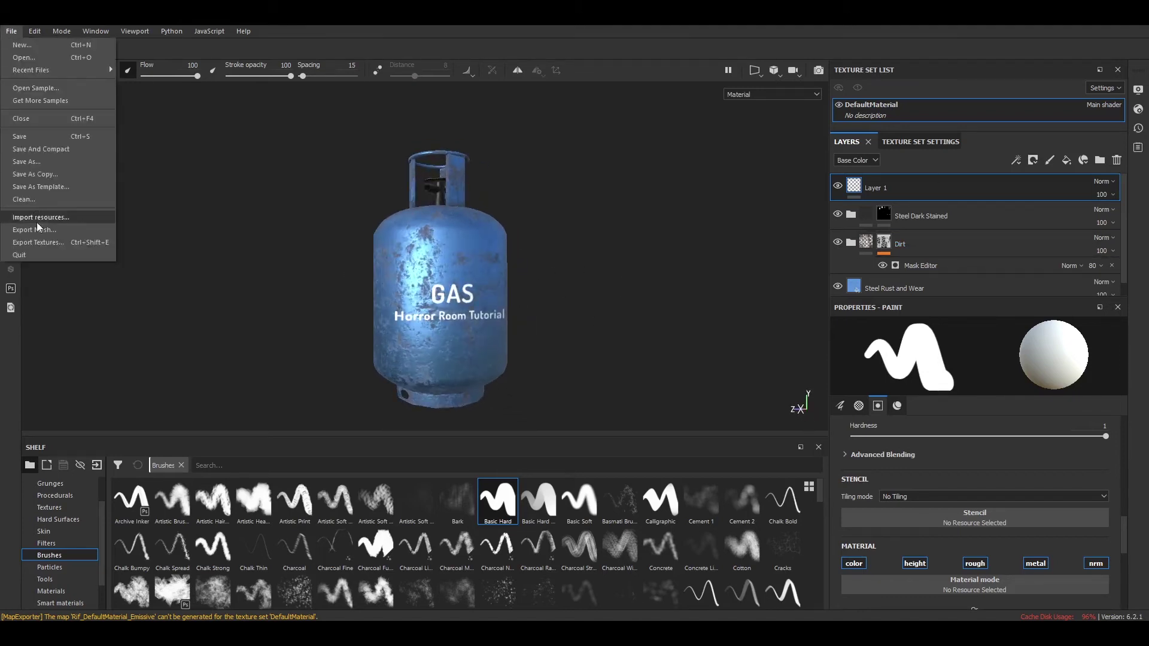
click(36, 245)
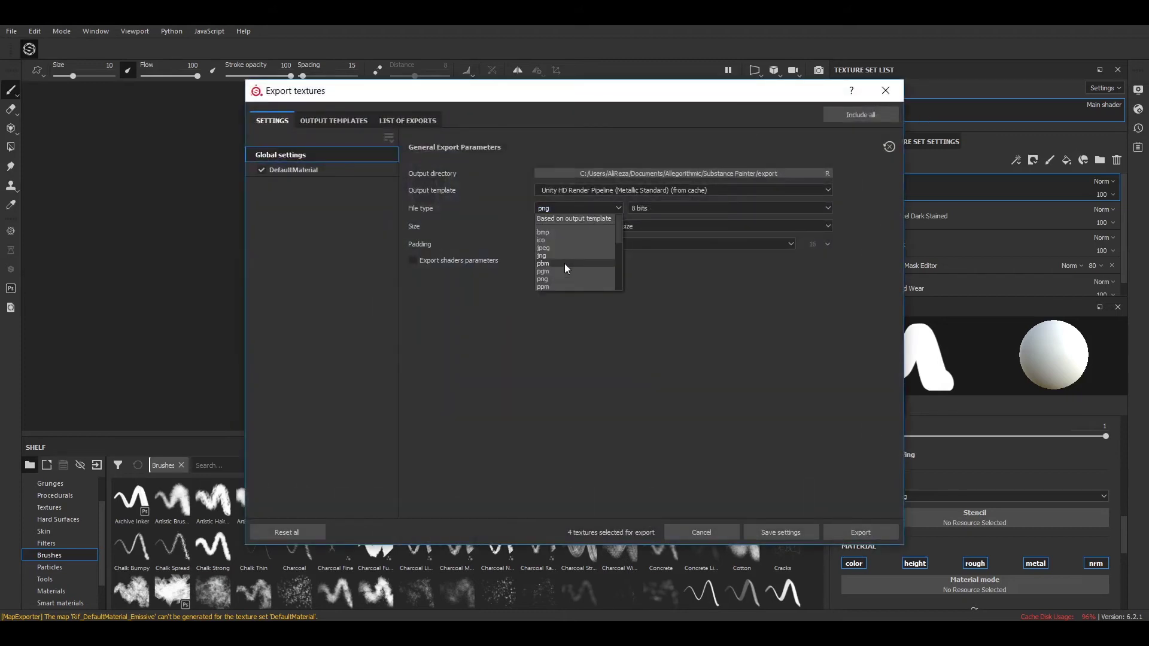
click(548, 249)
click(859, 534)
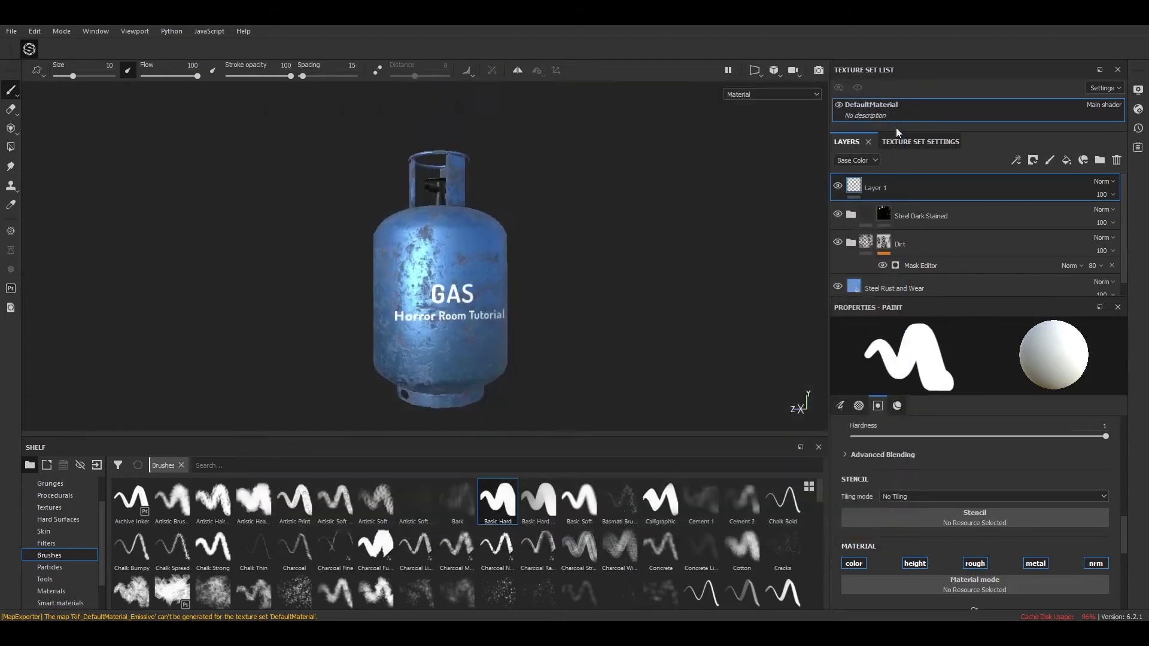
Shift the Steel Rust and Wear layer's metal colour toward red-pink
click(887, 289)
click(974, 387)
mouse_move(1079, 453)
mouse_down()
mouse_move(1080, 418)
mouse_move(1043, 420)
mouse_up()
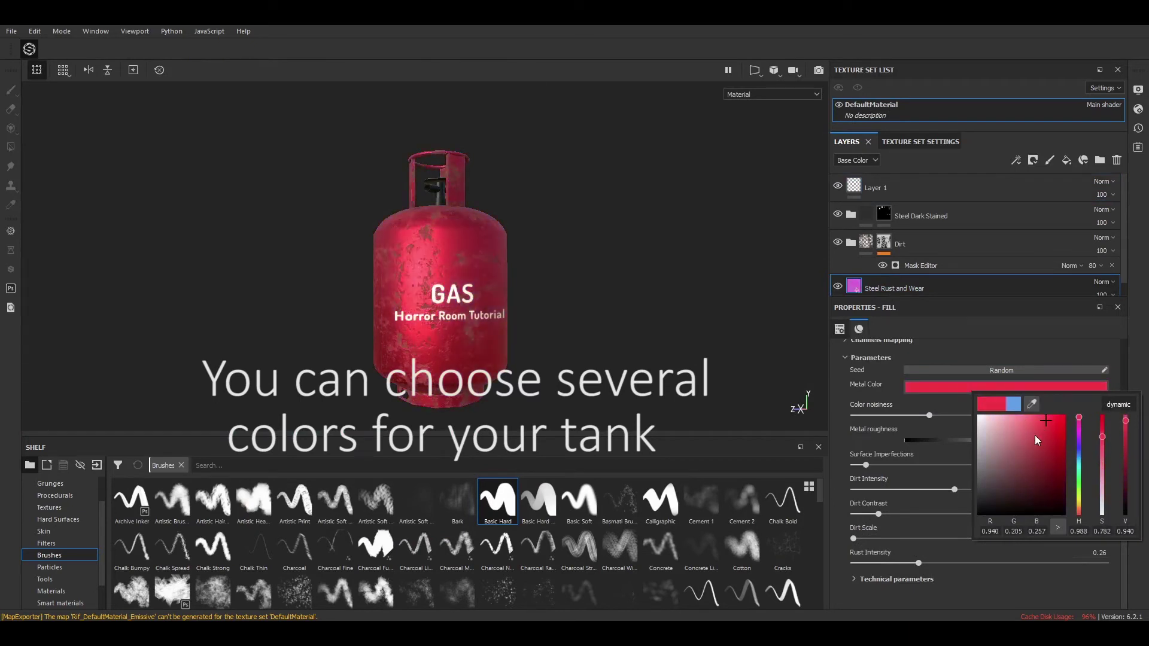
Change the Steel Rust and Wear metal colour from red to a light silver grey
mouse_move(605, 298)
alt+mouse_down()
mouse_move(628, 299)
mouse_move(656, 275)
alt+mouse_up()
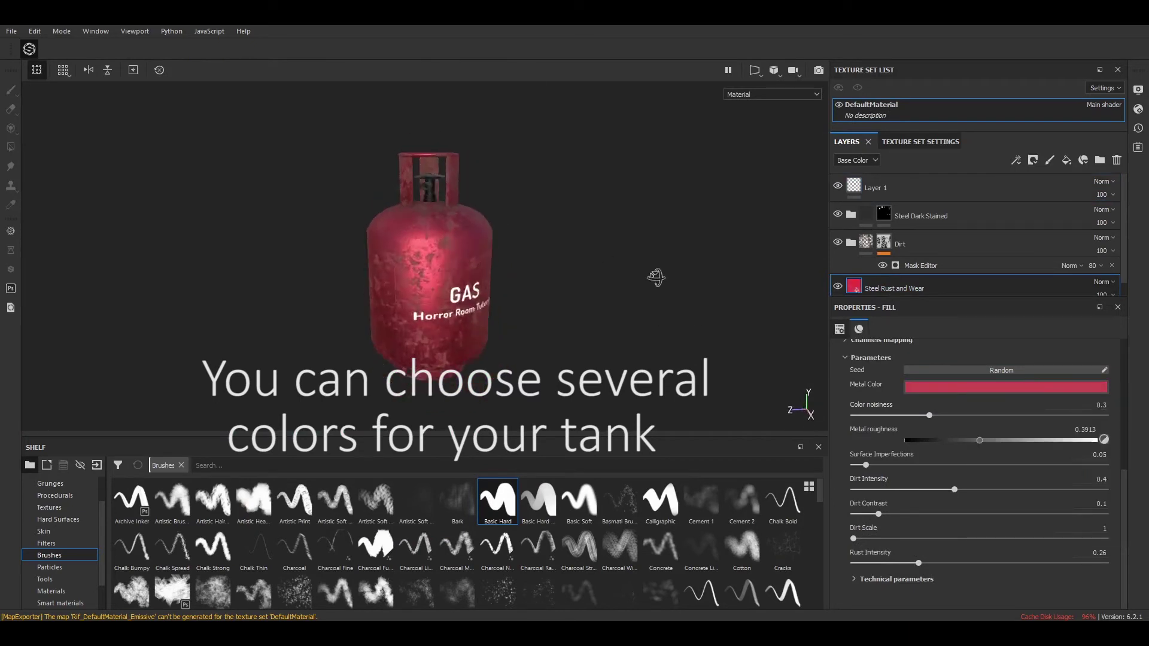
click(982, 388)
click(988, 415)
drag(989, 415, 987, 433)
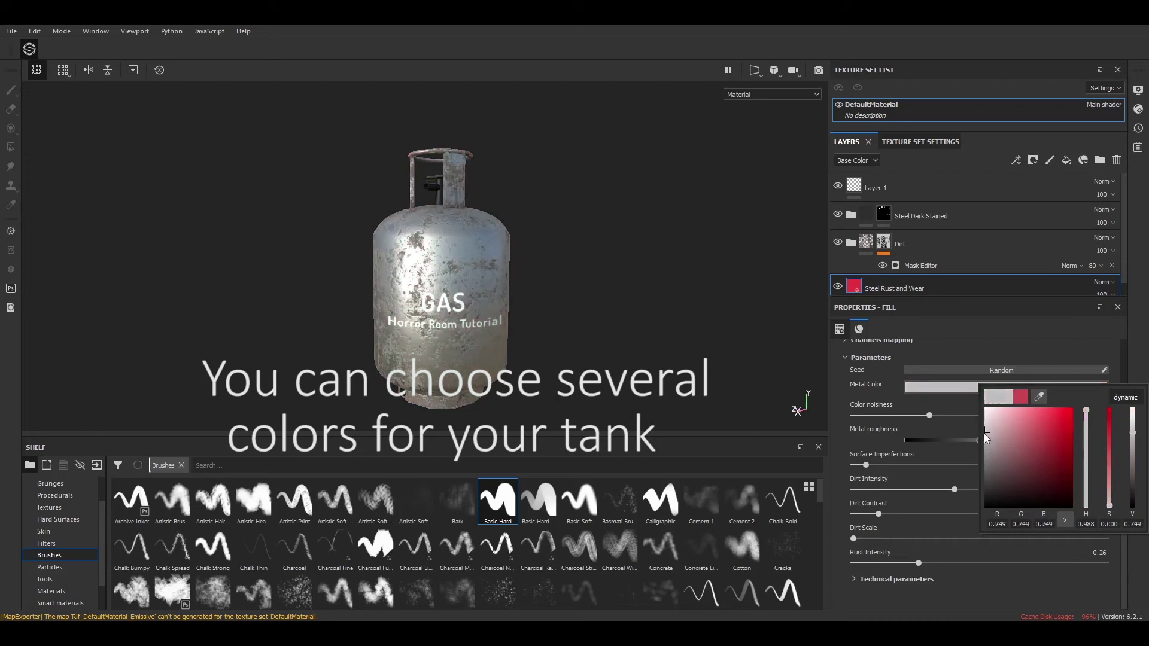
alt+drag(718, 326, 693, 327)
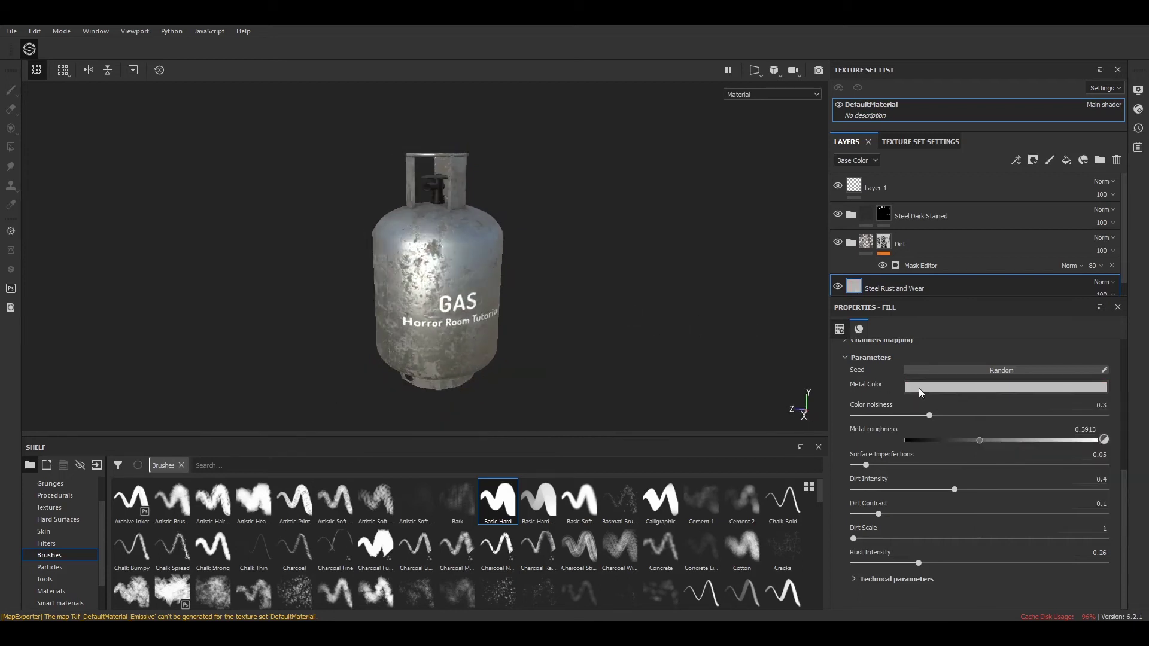
click(918, 387)
drag(927, 440, 917, 431)
mouse_move(712, 311)
alt+mouse_down()
mouse_move(581, 281)
mouse_move(629, 290)
mouse_move(624, 299)
mouse_move(598, 275)
alt+mouse_up()
click(969, 390)
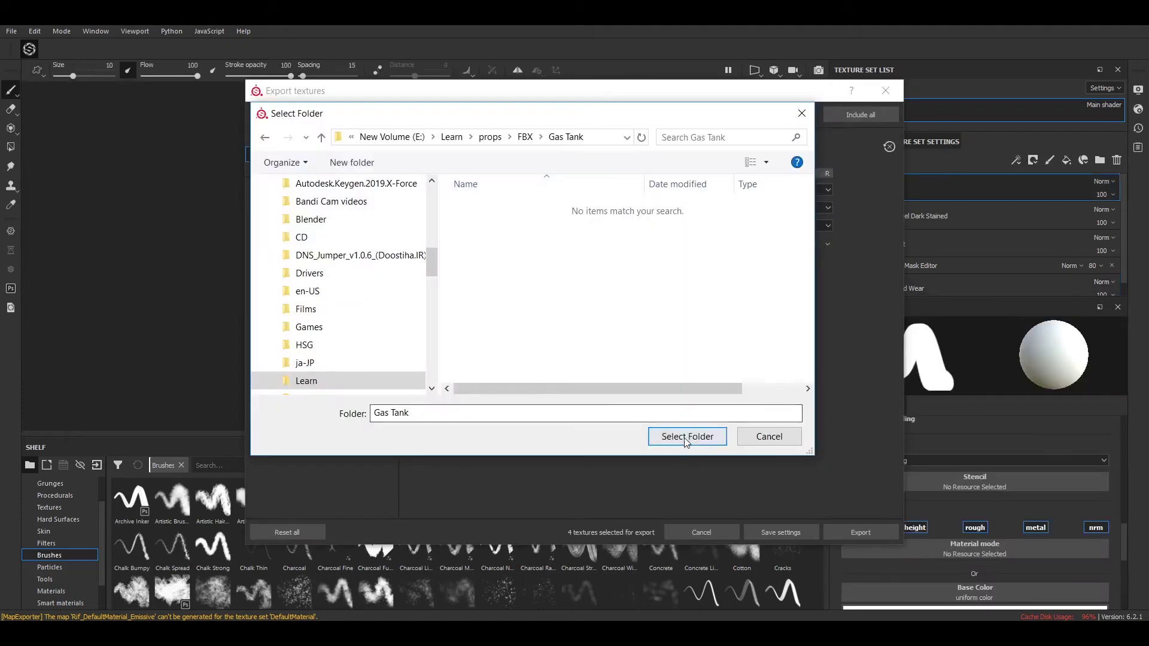
Export the tank's textures as JPEGs into the Gas Tank folder
click(686, 437)
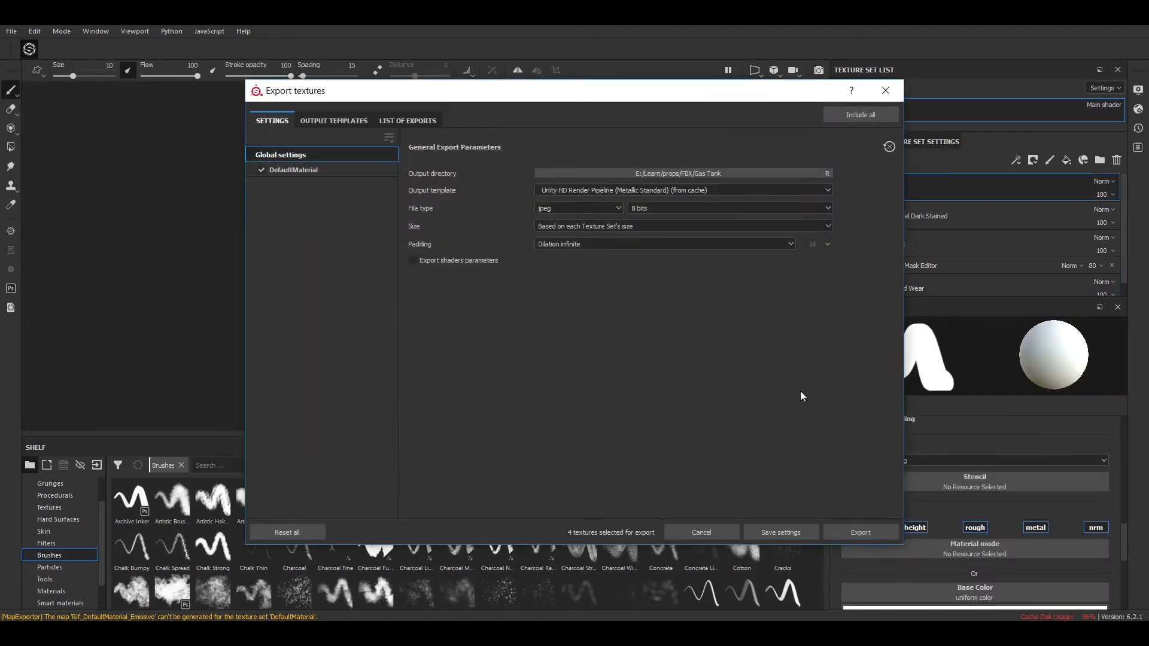
click(860, 533)
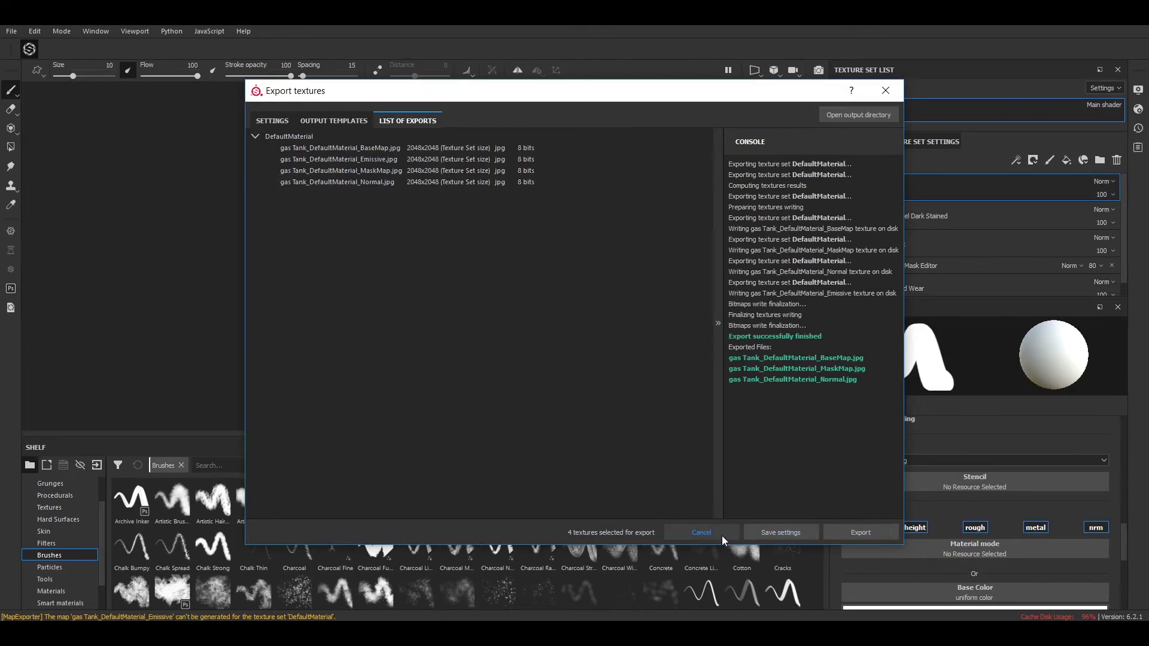
click(723, 536)
Set the Steel Rust and Wear metal colour to a light grey-blue
click(888, 282)
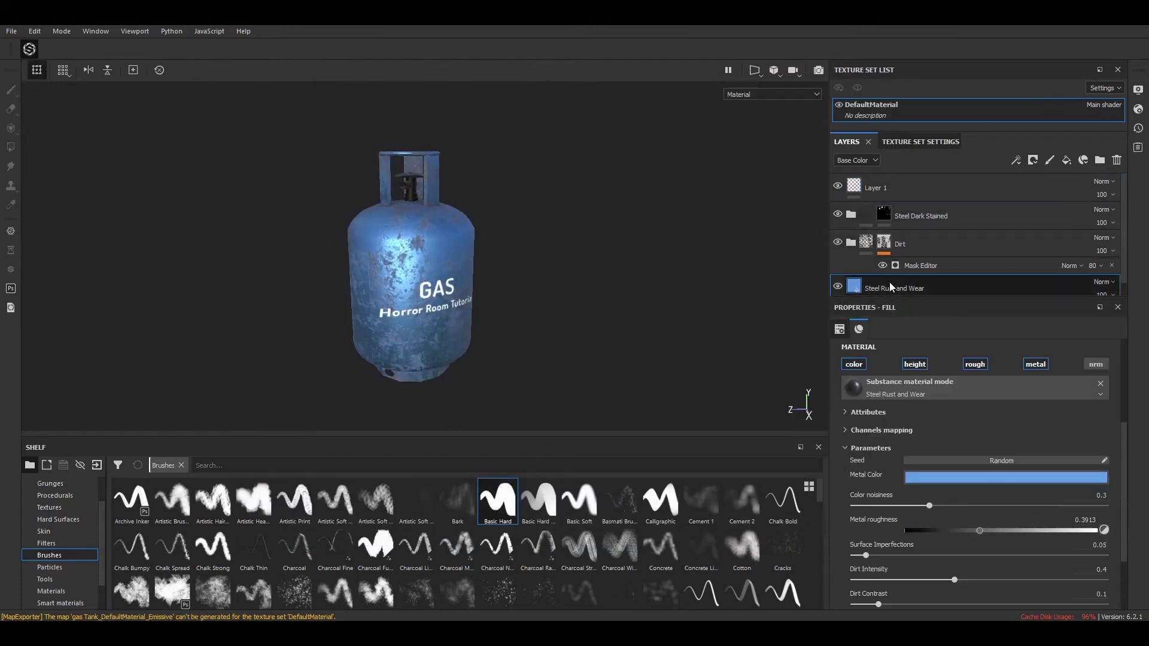
click(979, 476)
click(990, 530)
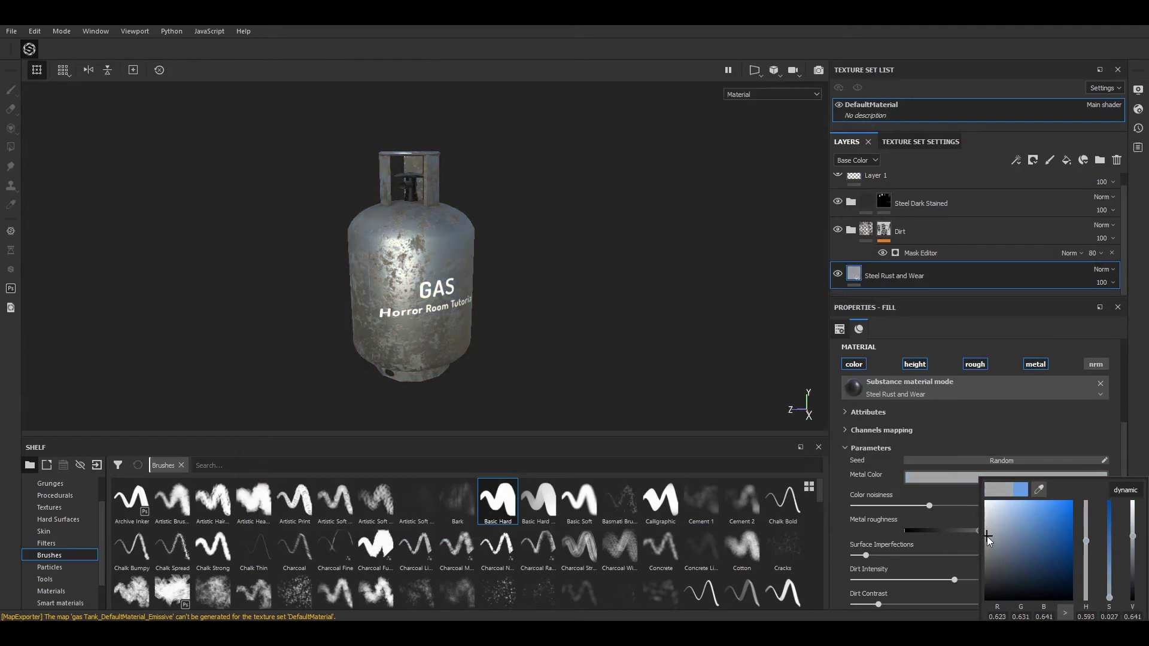
alt+drag(559, 269, 600, 264)
click(11, 31)
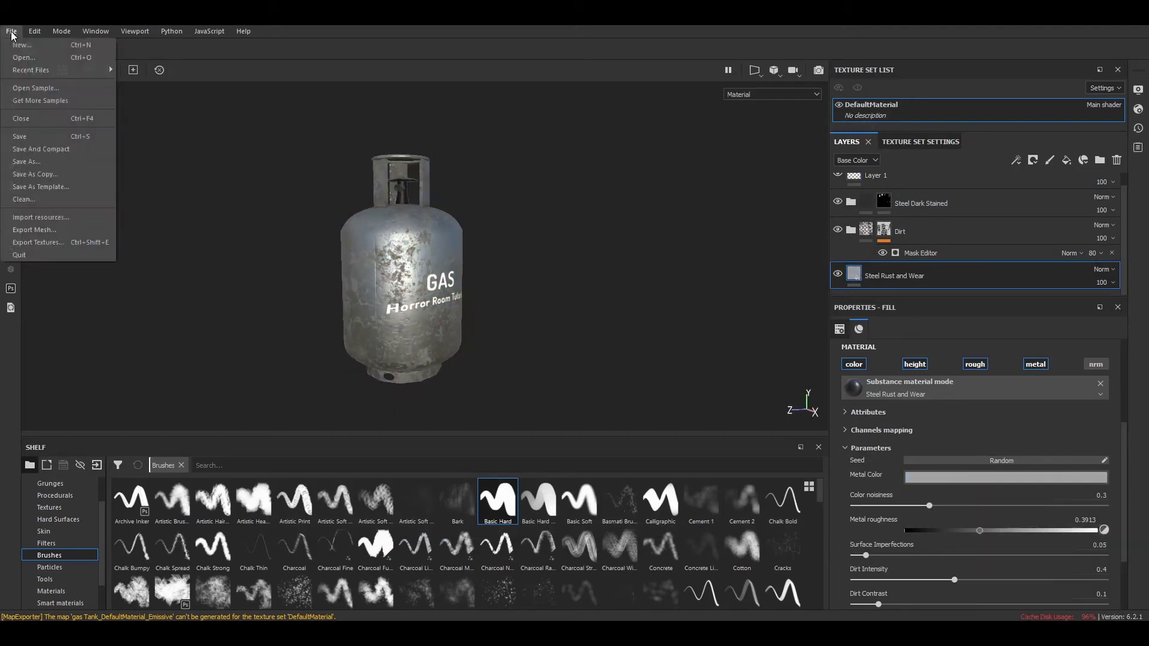
Bake all seven wardrobe mesh maps at 2048 output size and return to the layer stack
click(57, 239)
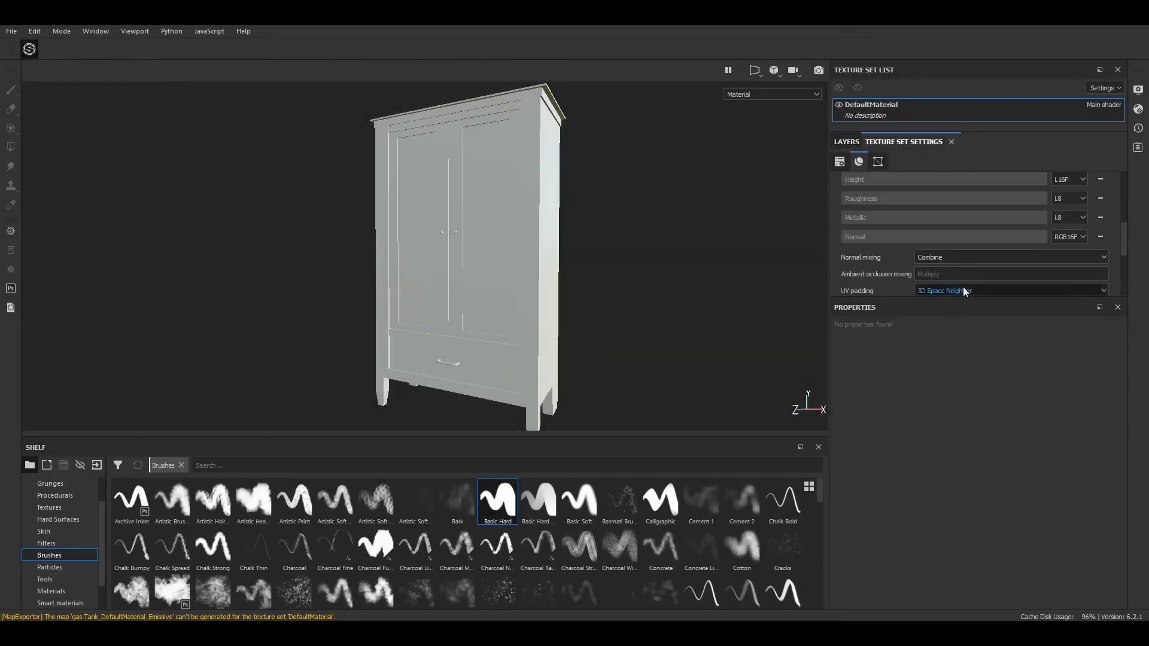
scroll(965, 291, down, 3)
scroll(1084, 256, down, 2)
click(1074, 229)
click(558, 157)
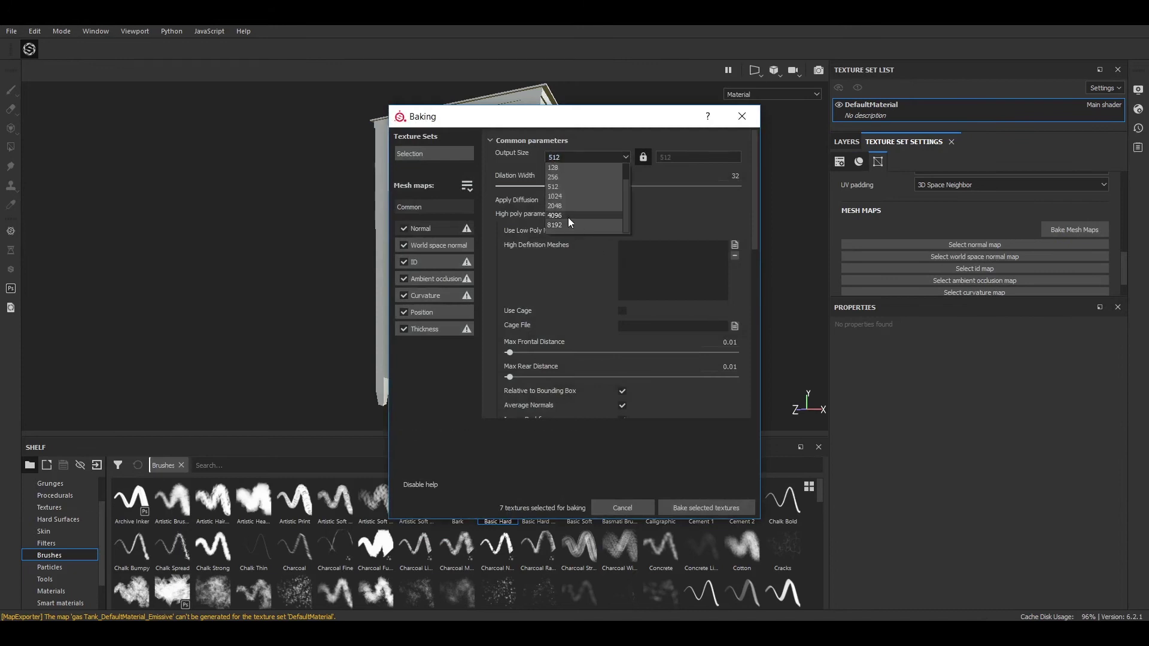
click(574, 205)
click(699, 508)
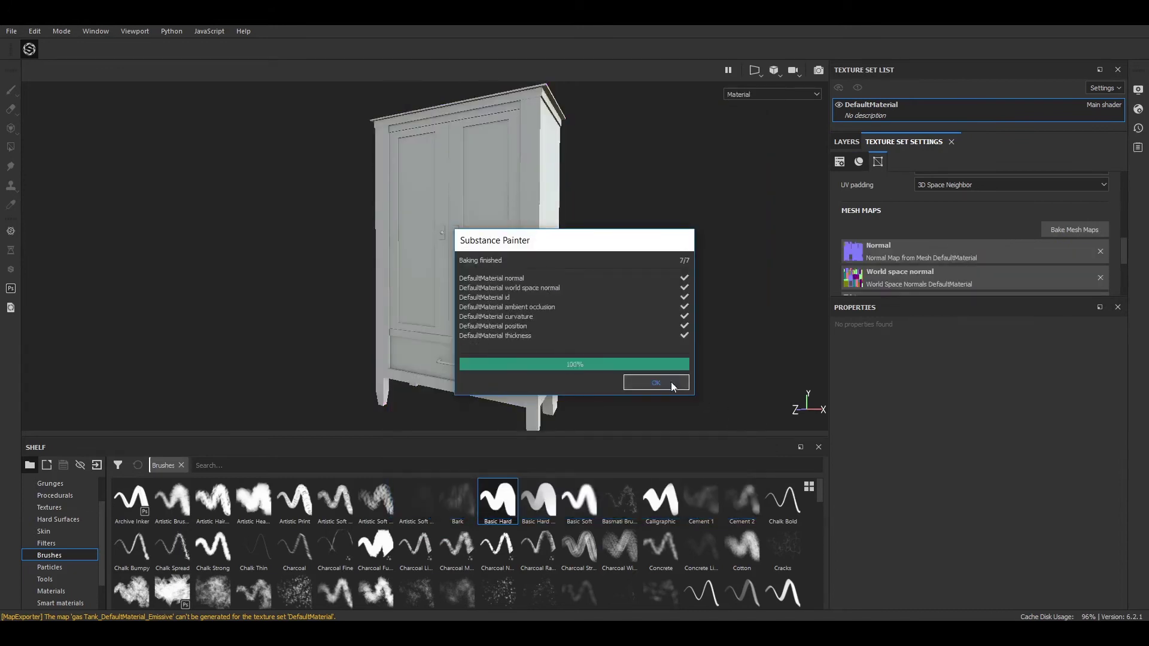
click(670, 382)
click(846, 142)
alt+drag(659, 220, 603, 243)
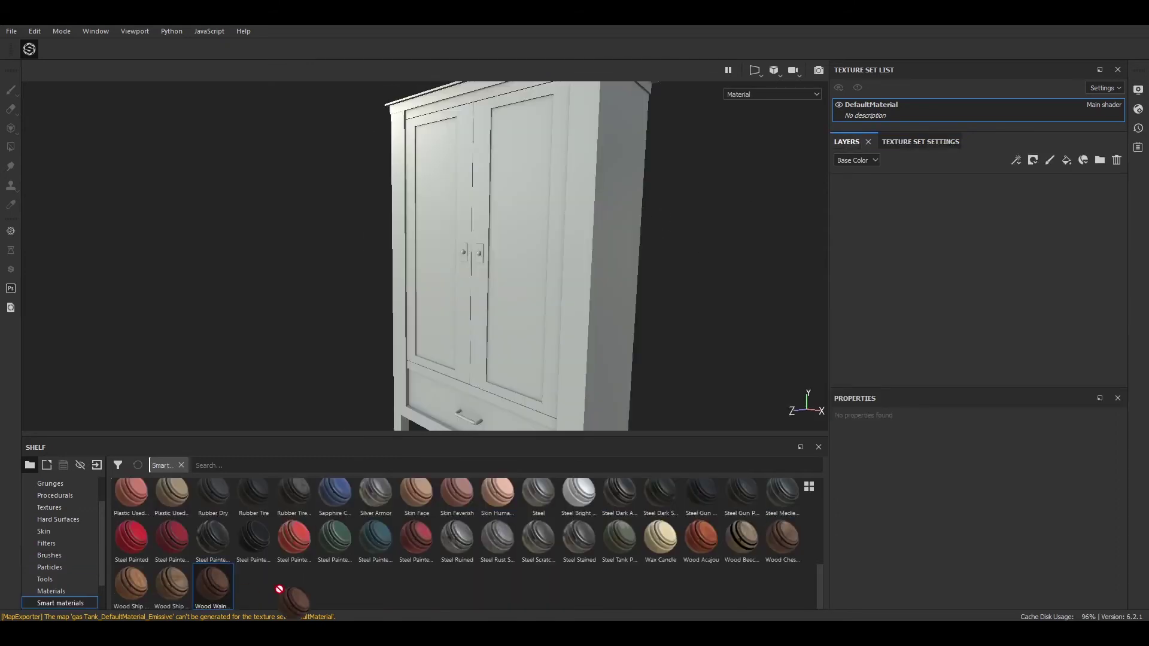
Apply Wood Walnut to the wardrobe and give its Base layer a muted brown colour
drag(278, 590, 936, 205)
mouse_move(749, 261)
alt+mouse_down()
mouse_move(589, 170)
mouse_move(628, 256)
mouse_move(623, 282)
mouse_move(792, 196)
alt+mouse_up()
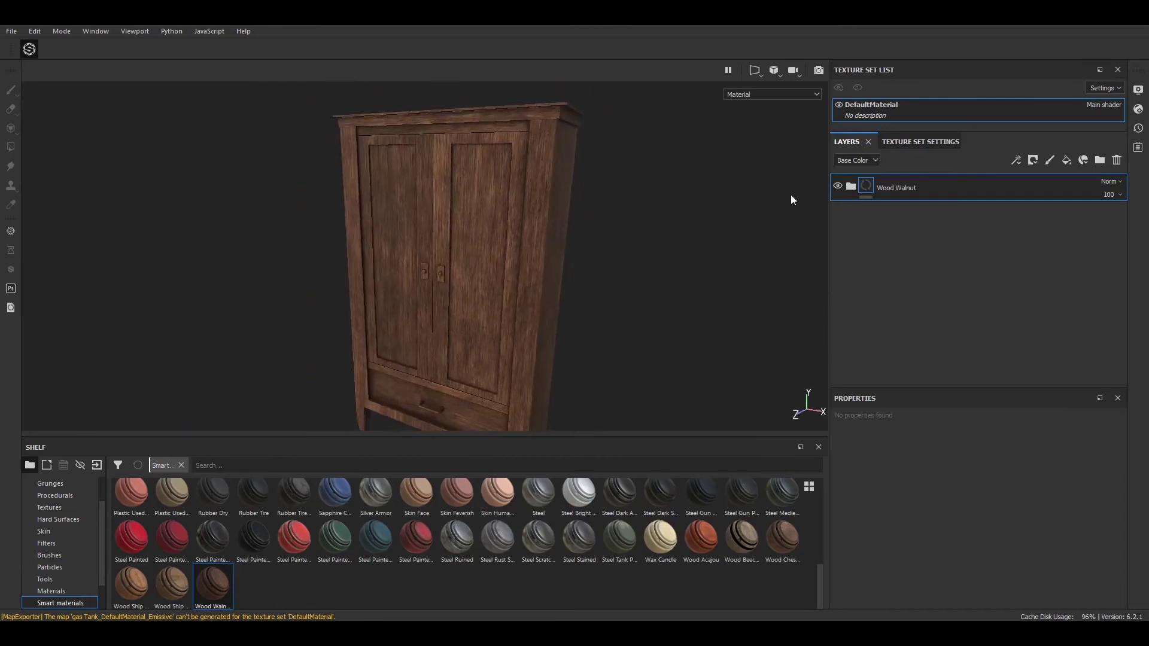
click(851, 187)
click(884, 371)
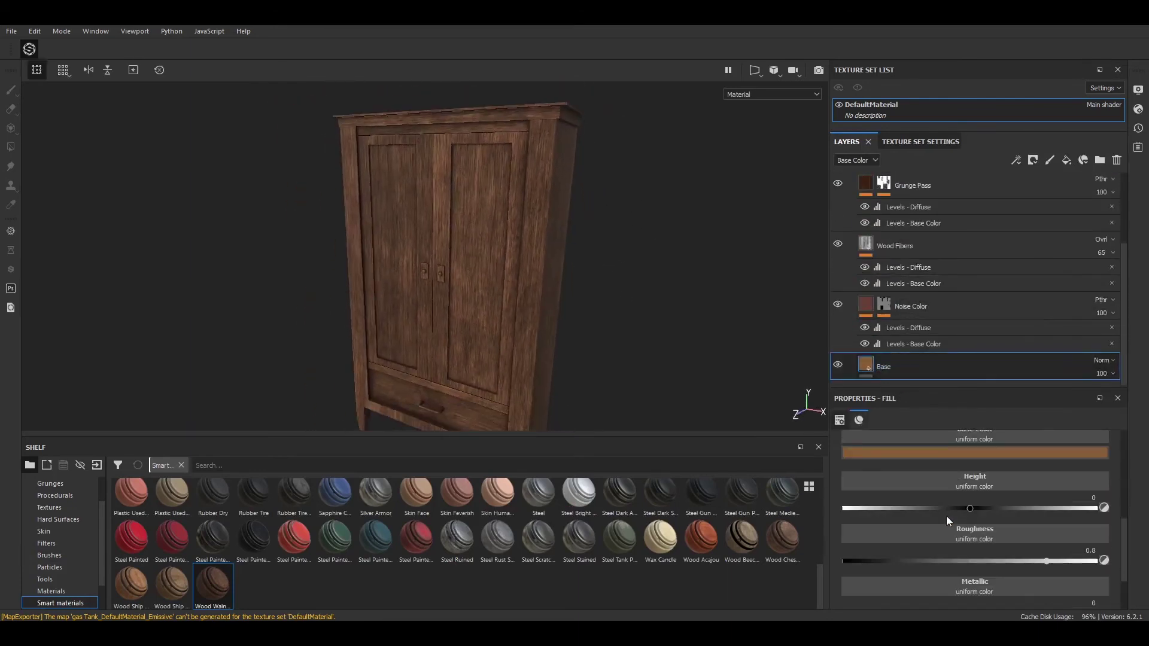
click(951, 454)
drag(1004, 522, 993, 519)
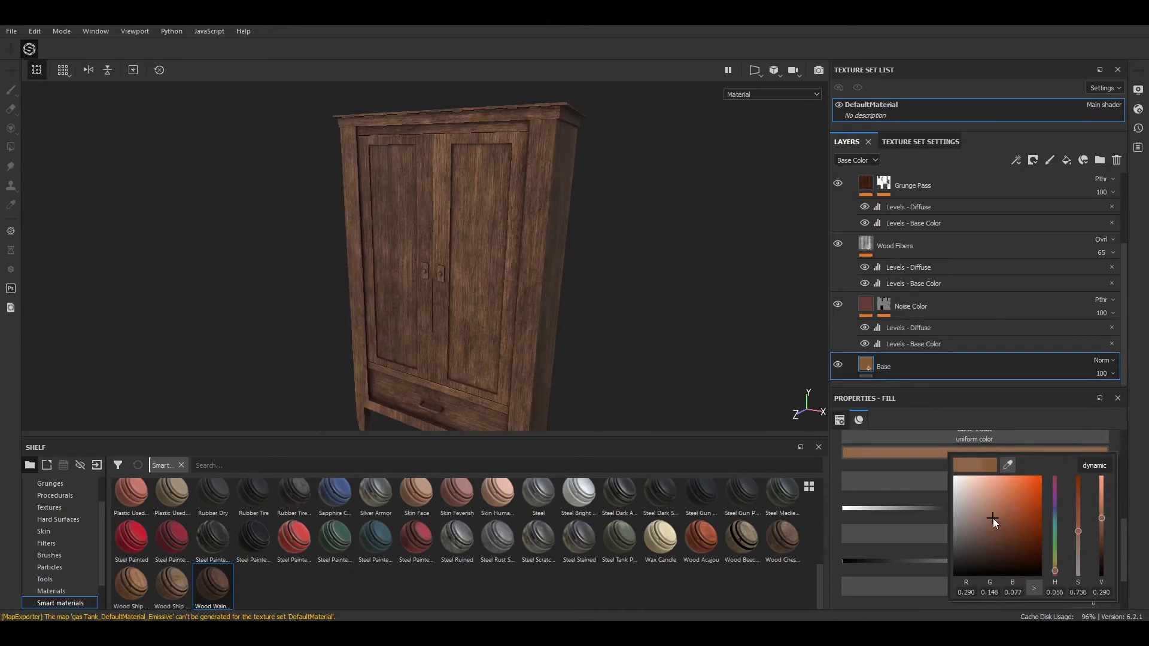
click(948, 426)
Lower the wood Base layer's roughness to about 0.51
scroll(932, 490, down, 2)
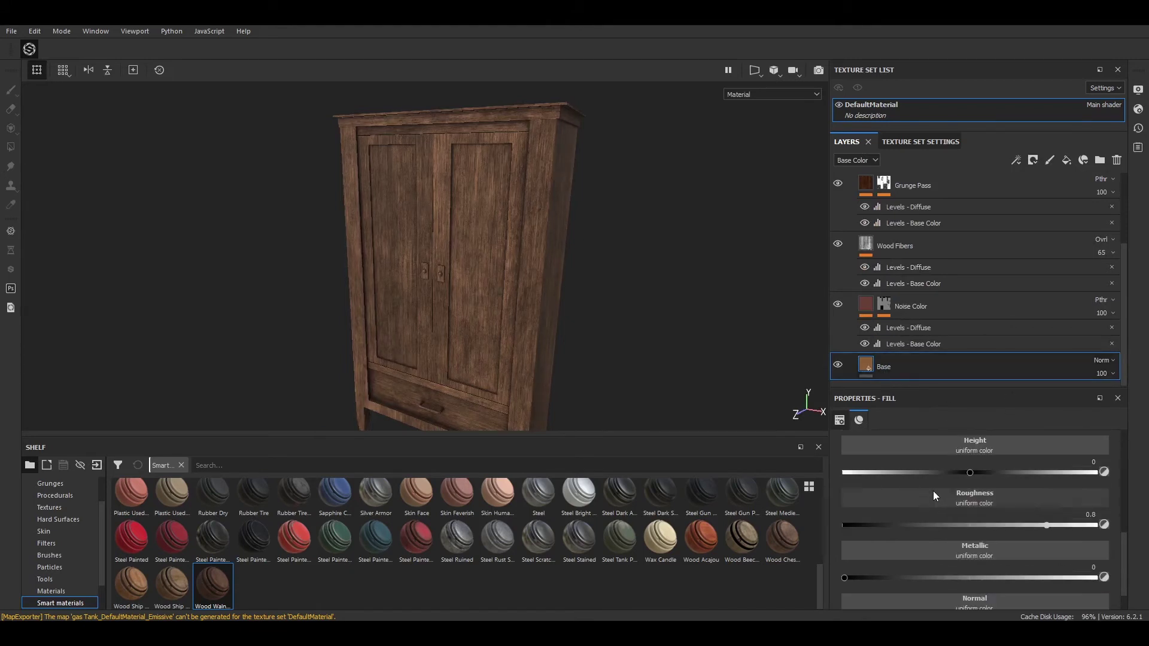
scroll(938, 490, down, 2)
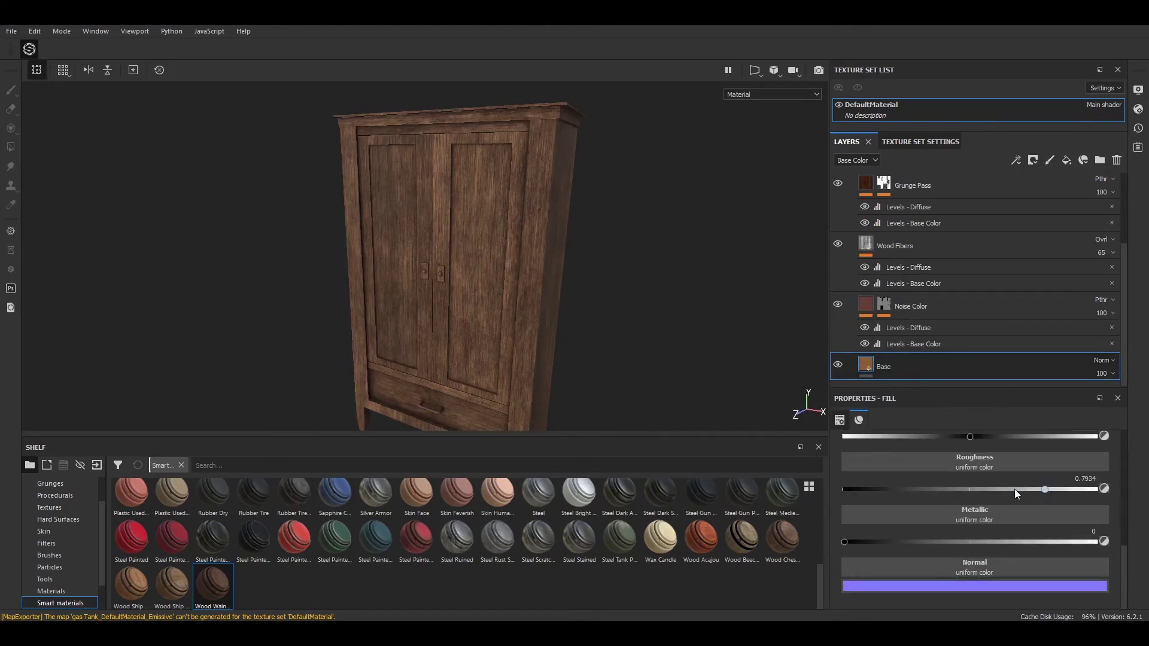
drag(975, 487, 973, 489)
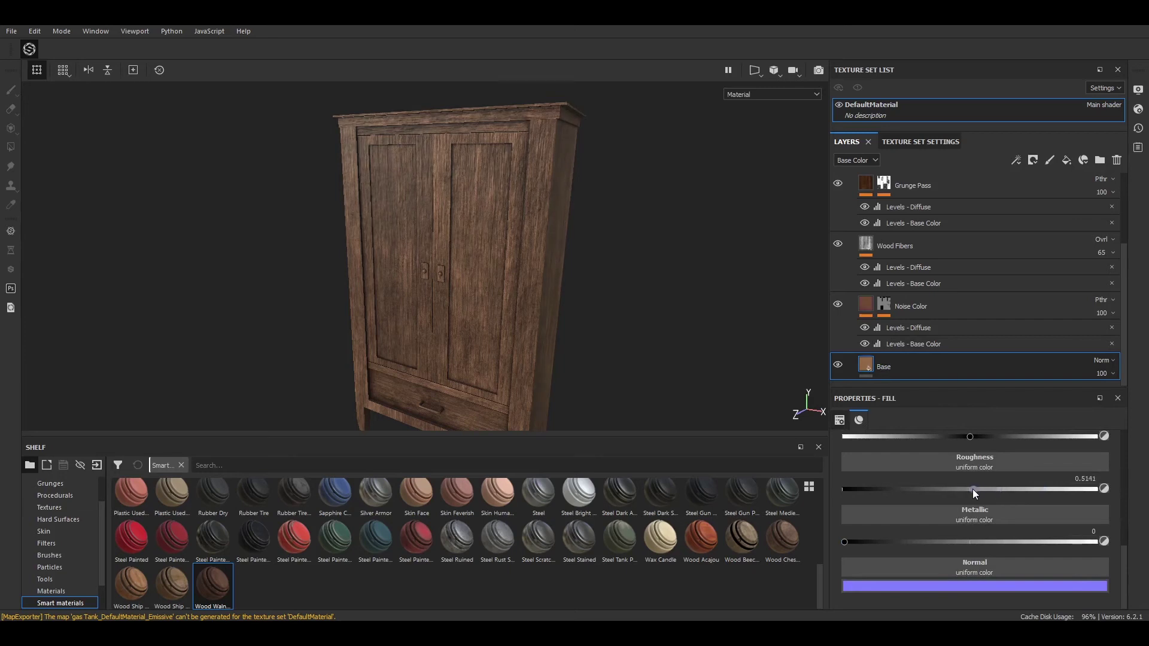
shift+right_drag(546, 318, 524, 333)
alt+drag(524, 333, 662, 316)
alt+right_drag(662, 315, 664, 390)
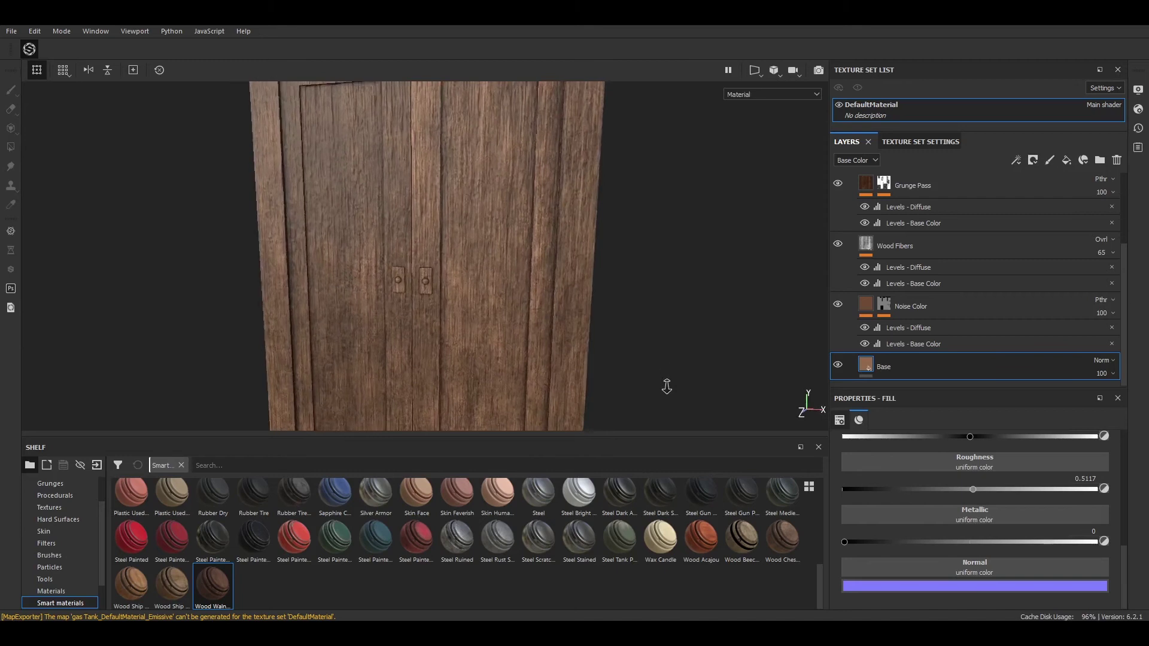
scroll(862, 191, up, 3)
Place the painted steel smart material above the Wood Walnut folder
click(898, 187)
scroll(898, 187, up, 2)
click(850, 187)
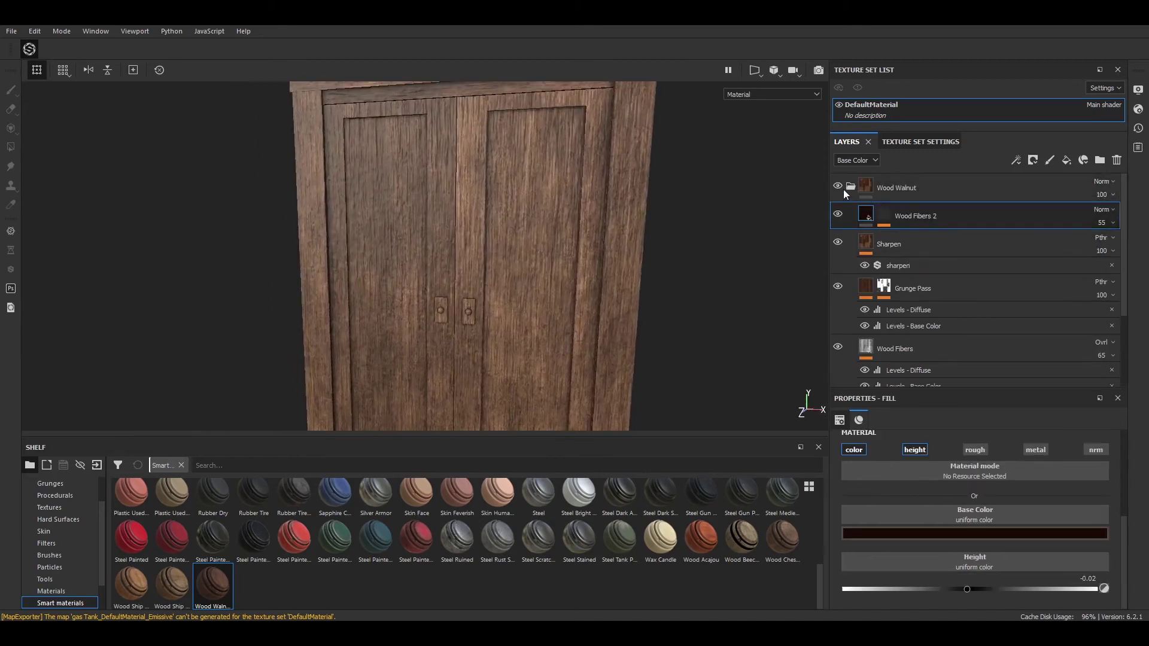
scroll(699, 305, down, 3)
scroll(707, 294, up, 4)
click(898, 186)
click(254, 539)
drag(256, 540, 954, 179)
Black-mask the steel layer and mesh-fill the two door handle plates
right_click(907, 188)
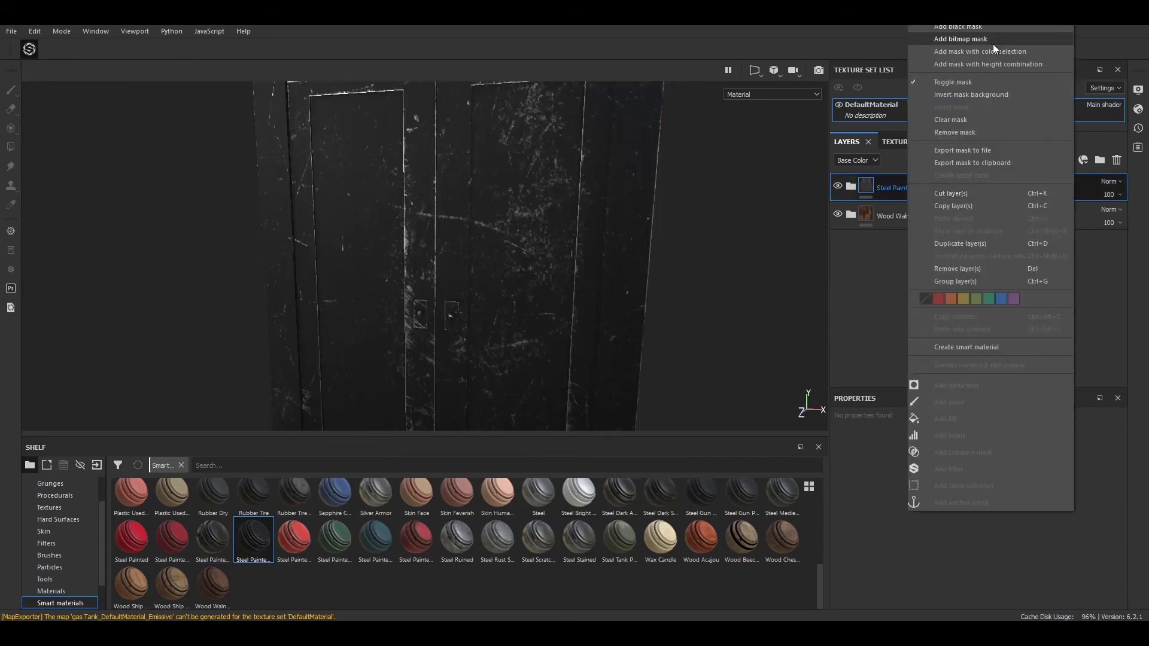
click(994, 28)
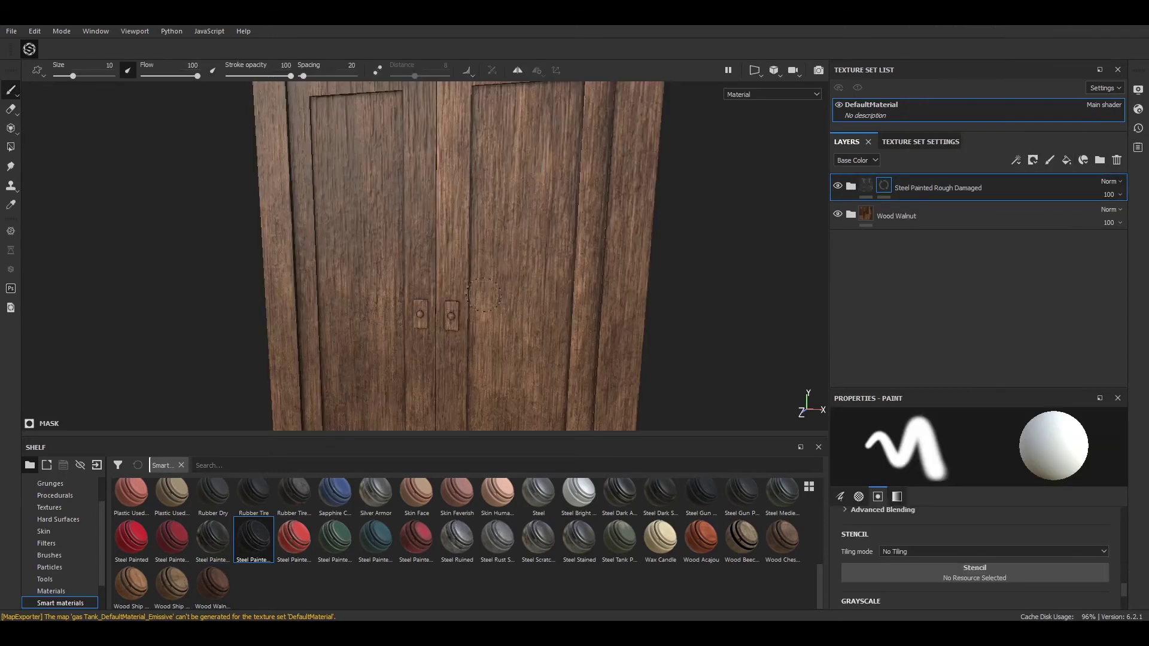
click(16, 145)
click(76, 73)
scroll(476, 318, up, 5)
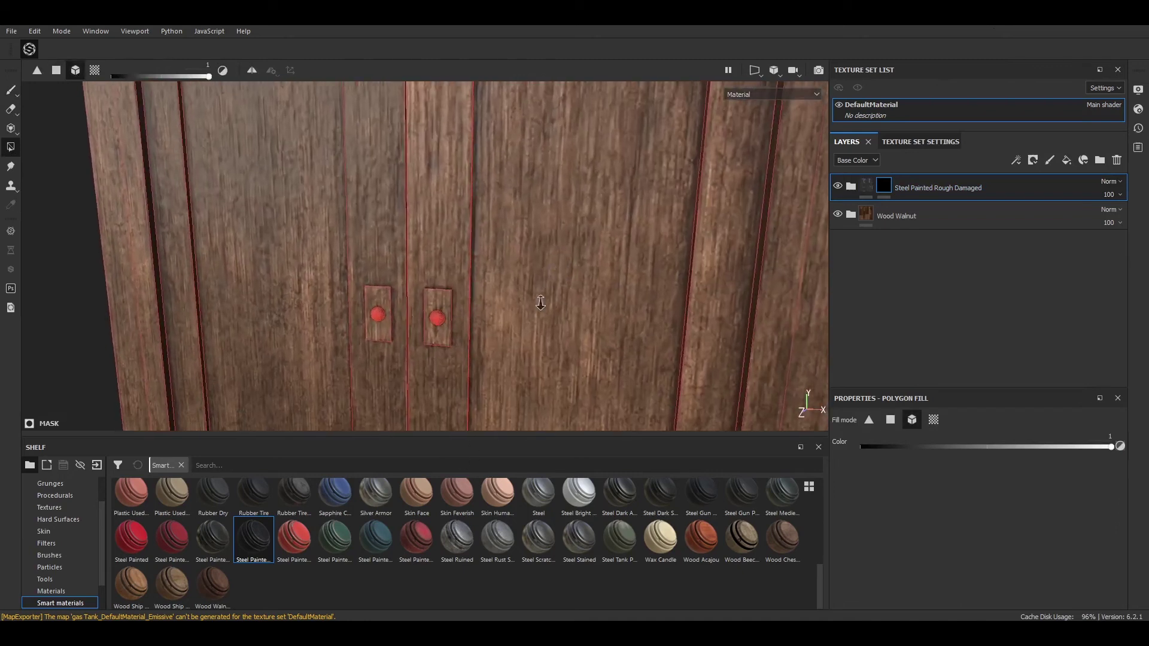
click(423, 323)
click(355, 321)
scroll(393, 321, down, 8)
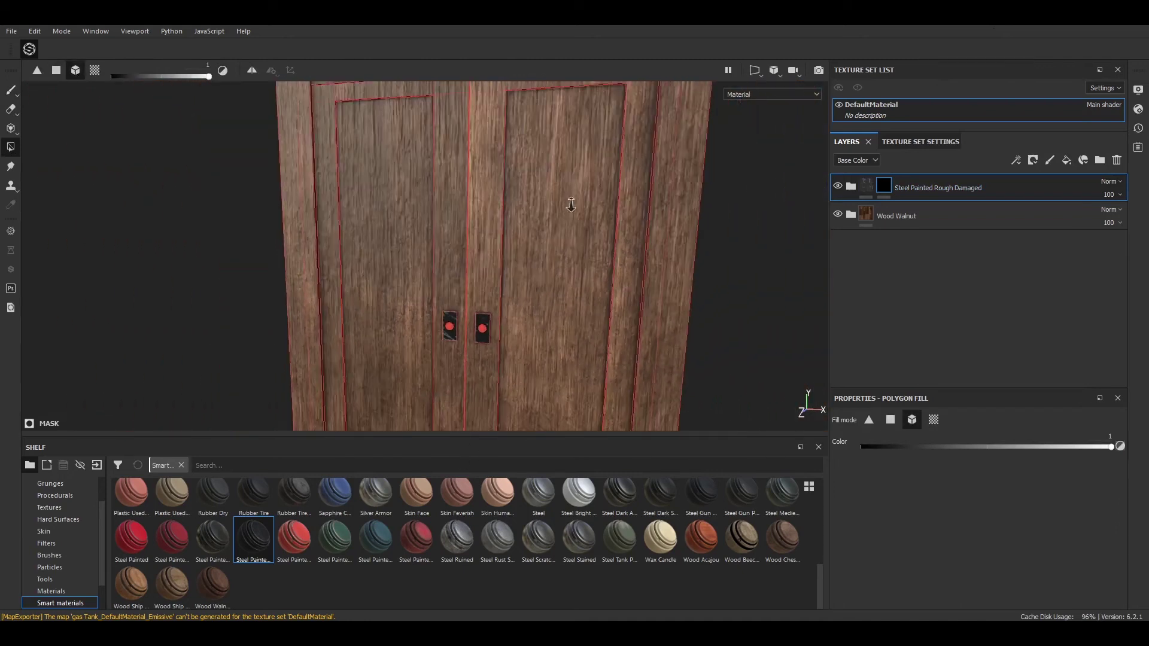
Inspect the drawer handle and whole wardrobe, returning to brush painting
alt+right_drag(572, 180, 553, 338)
alt+drag(538, 366, 411, 292)
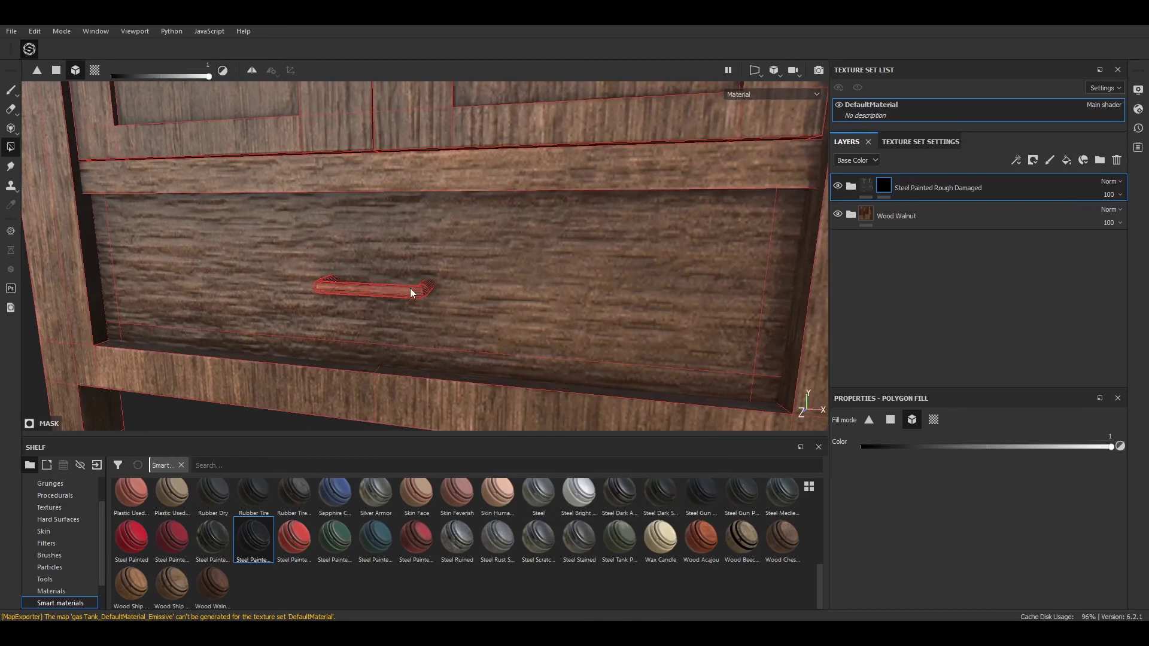
alt+right_drag(500, 305, 603, 185)
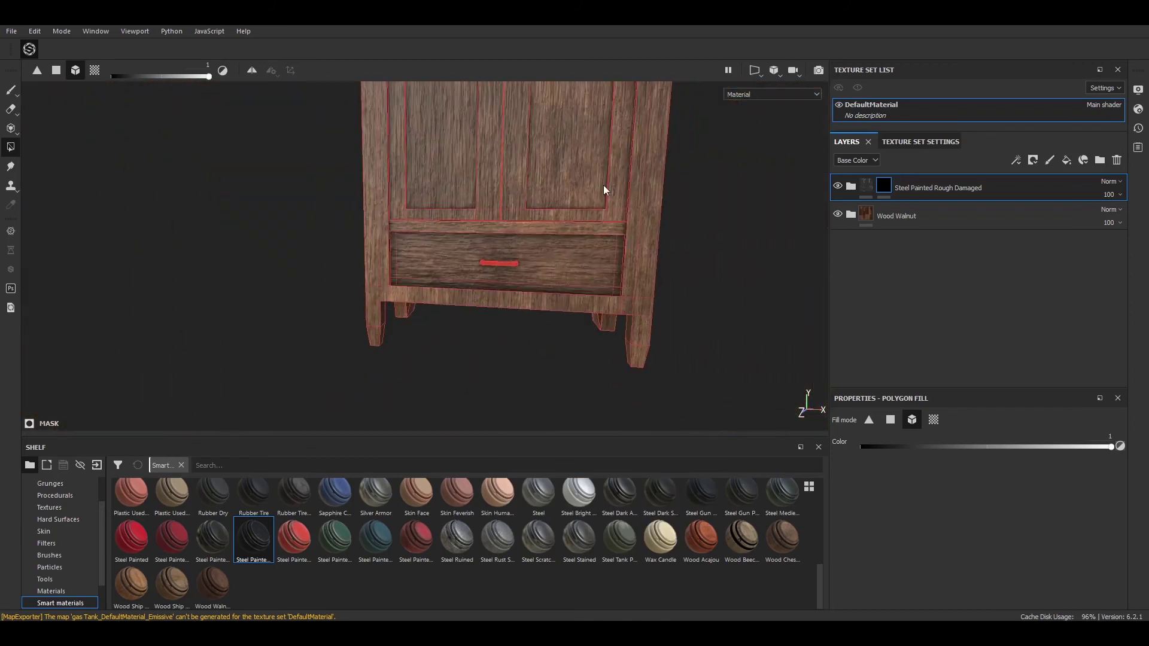
alt+drag(603, 185, 577, 260)
click(10, 89)
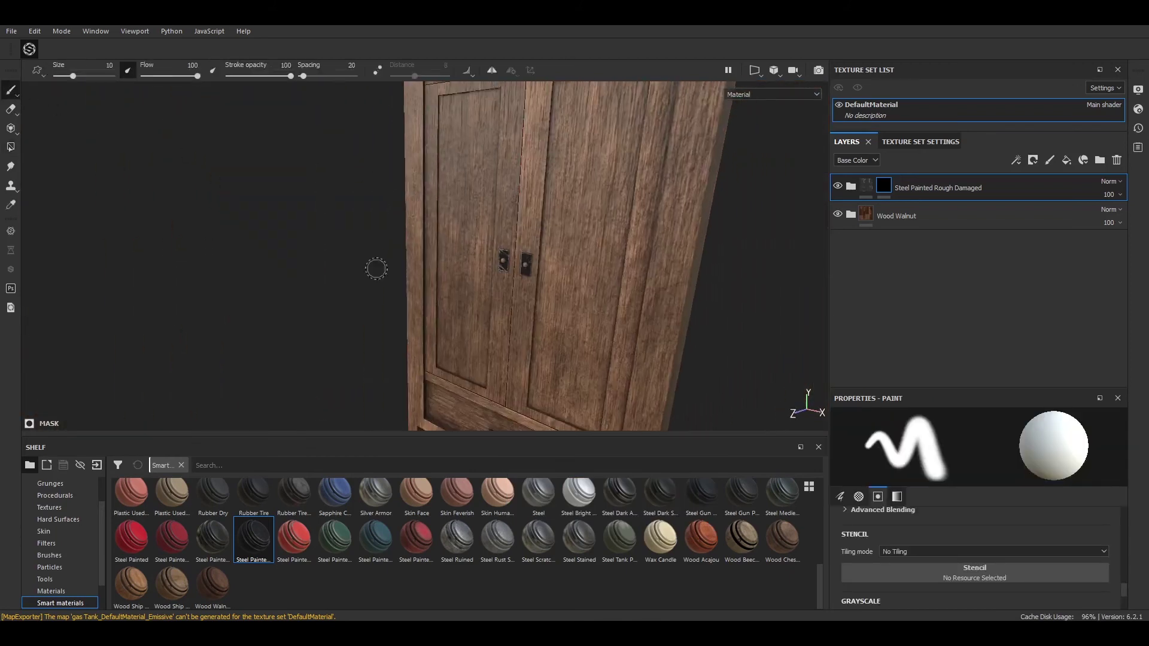
alt+right_drag(377, 266, 371, 159)
mouse_move(372, 159)
alt+mouse_down()
mouse_move(507, 220)
mouse_move(622, 235)
alt+mouse_up()
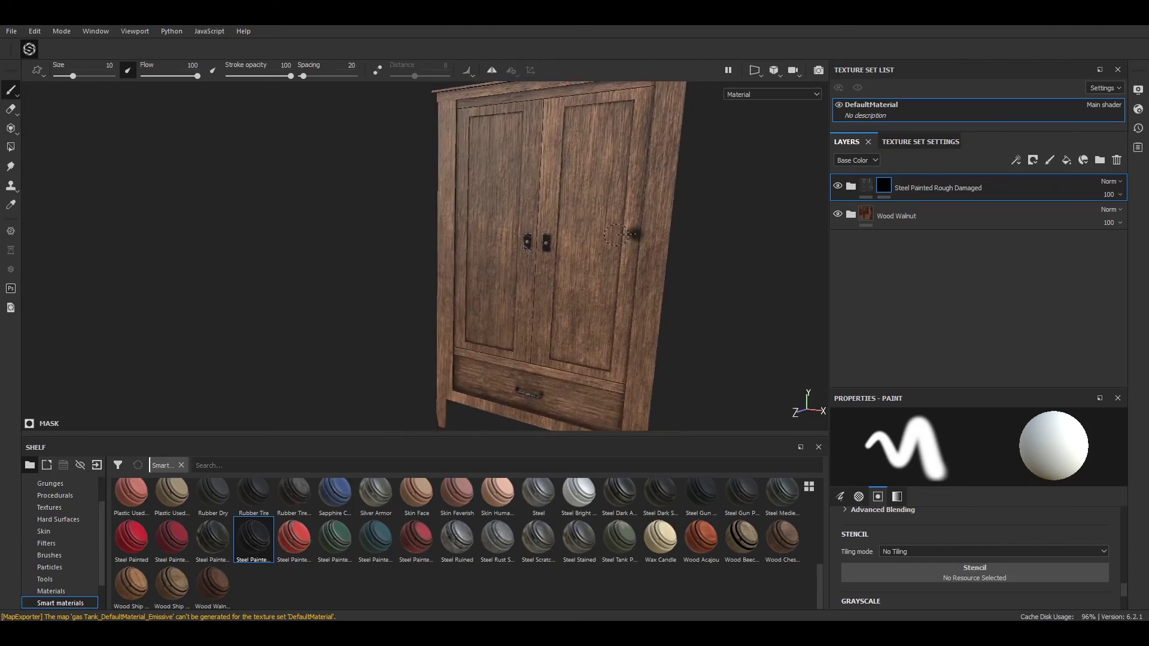
mouse_move(726, 226)
alt+mouse_down()
mouse_move(692, 249)
mouse_move(731, 247)
alt+mouse_up()
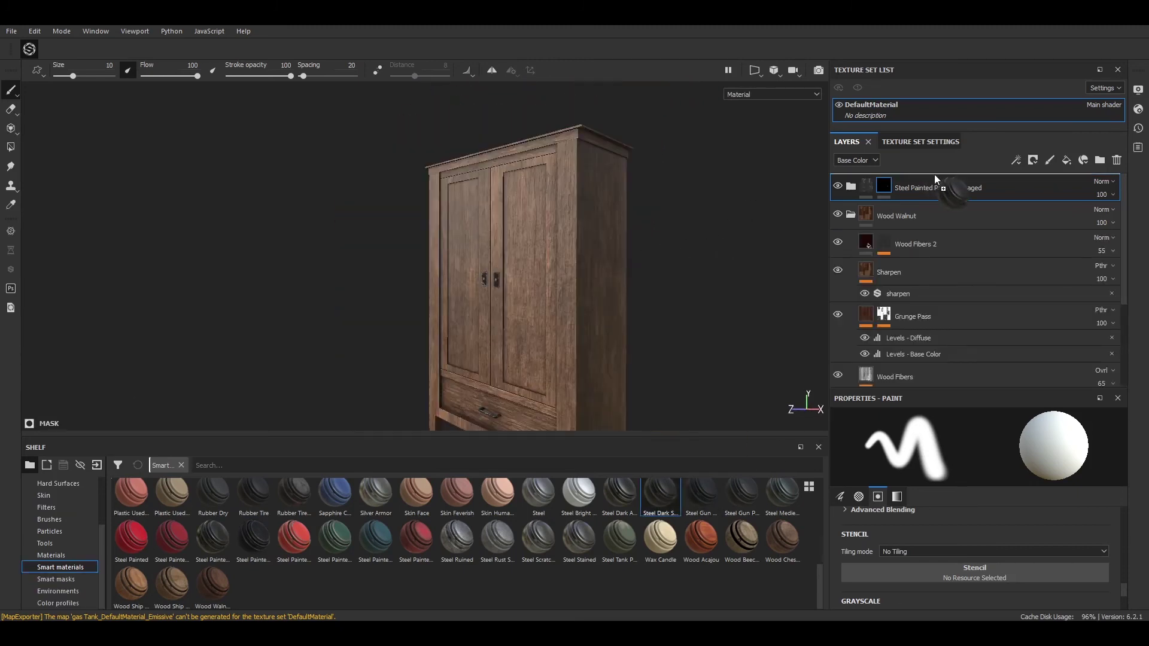
Add a Steel Dark Stained layer and apply the Edges Dusty smart mask to it
drag(935, 177, 929, 189)
click(69, 584)
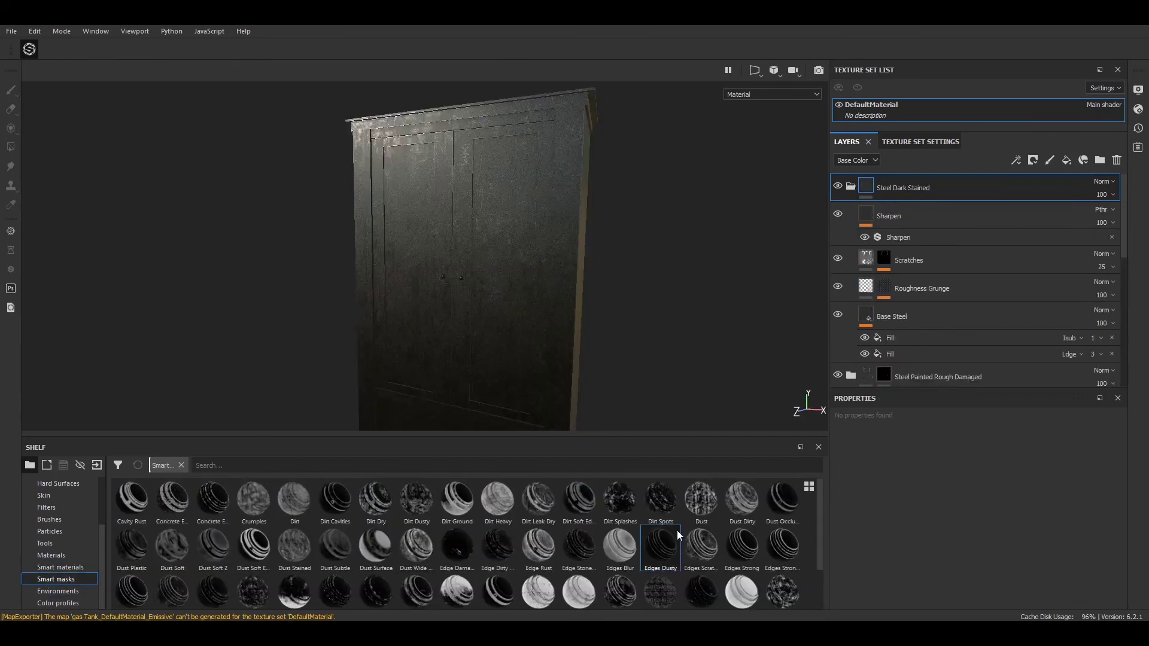
drag(915, 185, 915, 188)
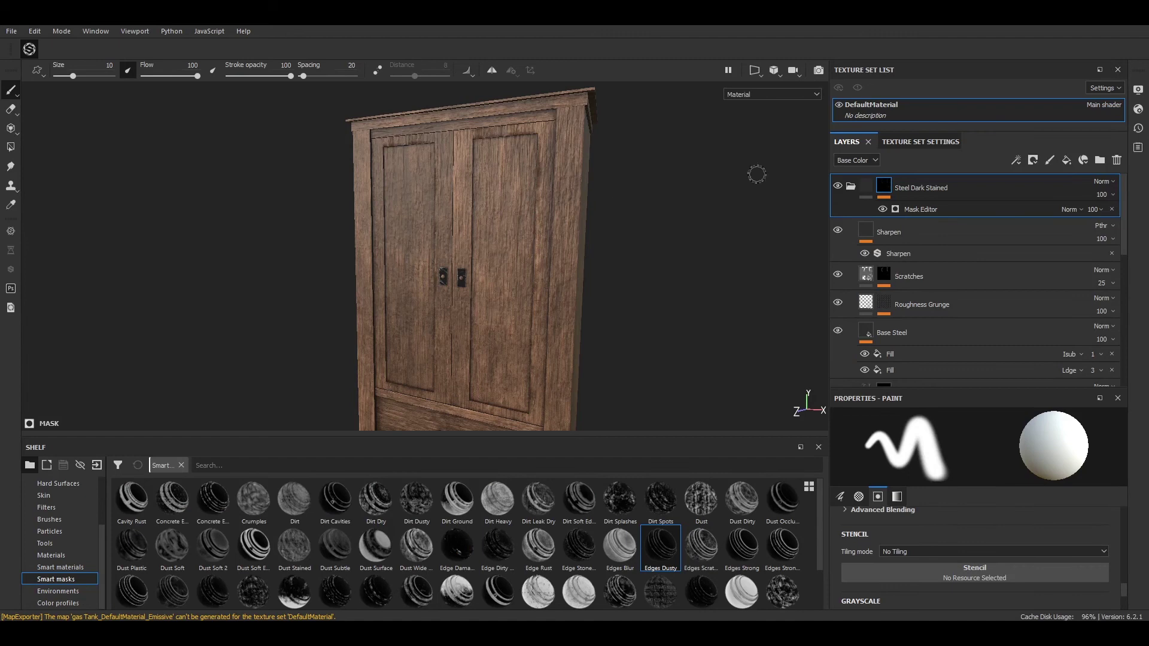
mouse_move(726, 208)
alt+mouse_down()
mouse_move(786, 203)
mouse_move(653, 217)
alt+mouse_up()
Set the Edges Dusty mask's global balance to 0.6
click(918, 211)
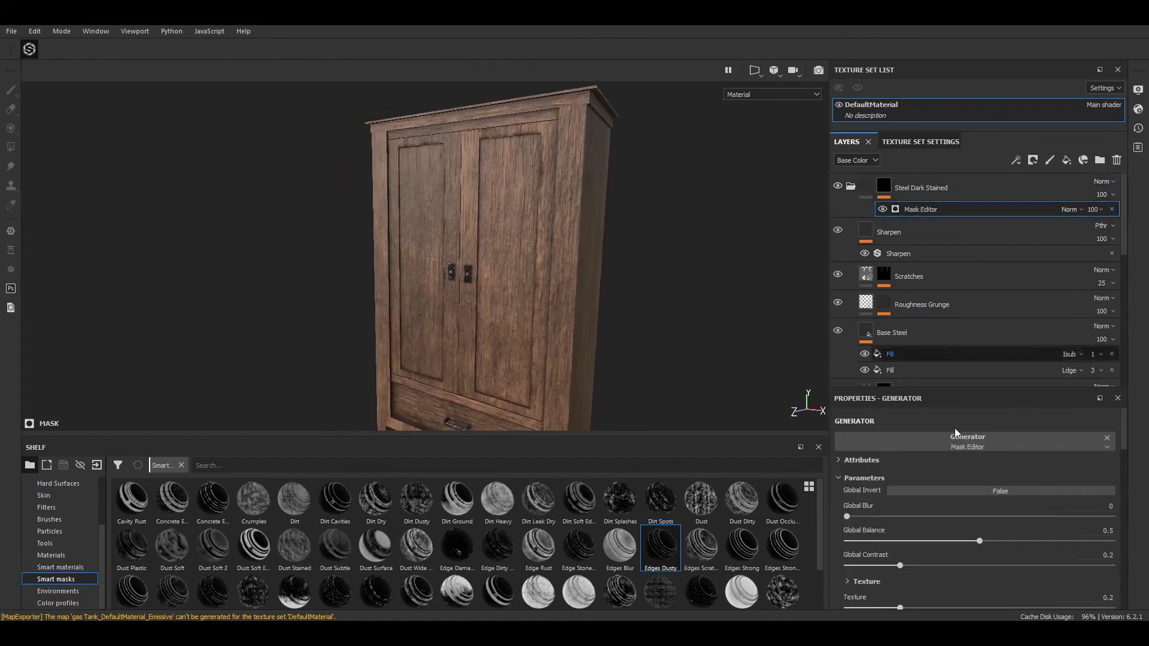
drag(1014, 541, 1007, 541)
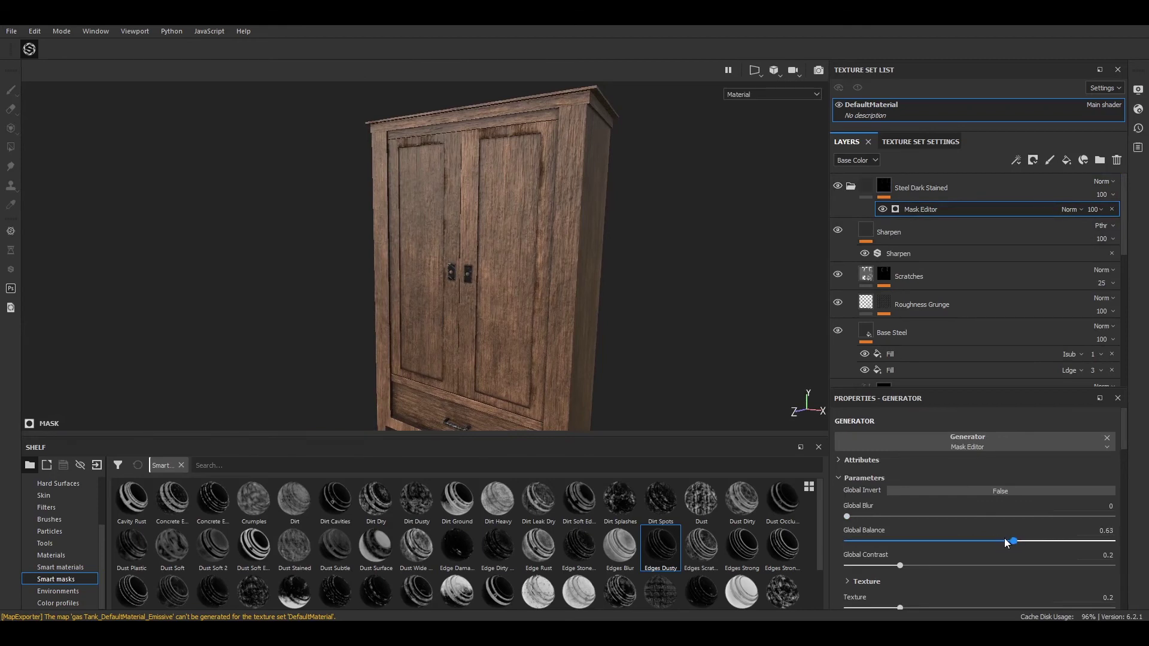
mouse_move(688, 222)
alt+mouse_down()
mouse_move(600, 205)
mouse_move(652, 182)
mouse_move(626, 282)
mouse_move(698, 259)
mouse_move(684, 220)
mouse_move(683, 235)
alt+mouse_up()
click(14, 33)
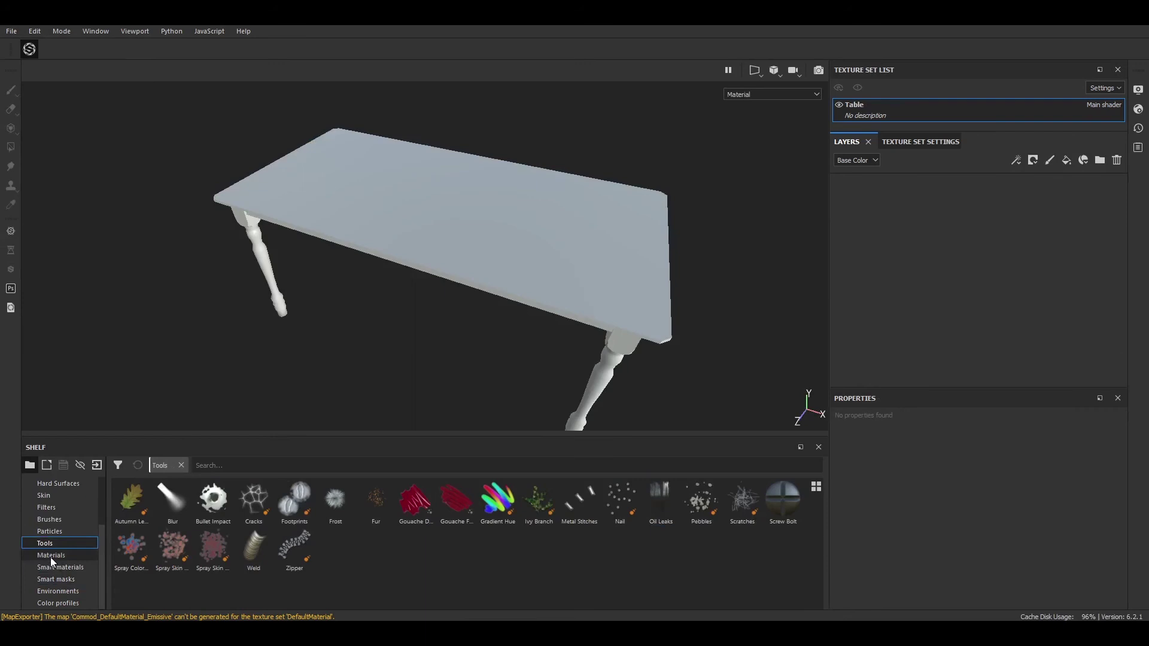
Fill the table with Wood American Cherry at UV scale 2 and rotation 90
click(341, 465)
text(wood)
drag(131, 498, 931, 190)
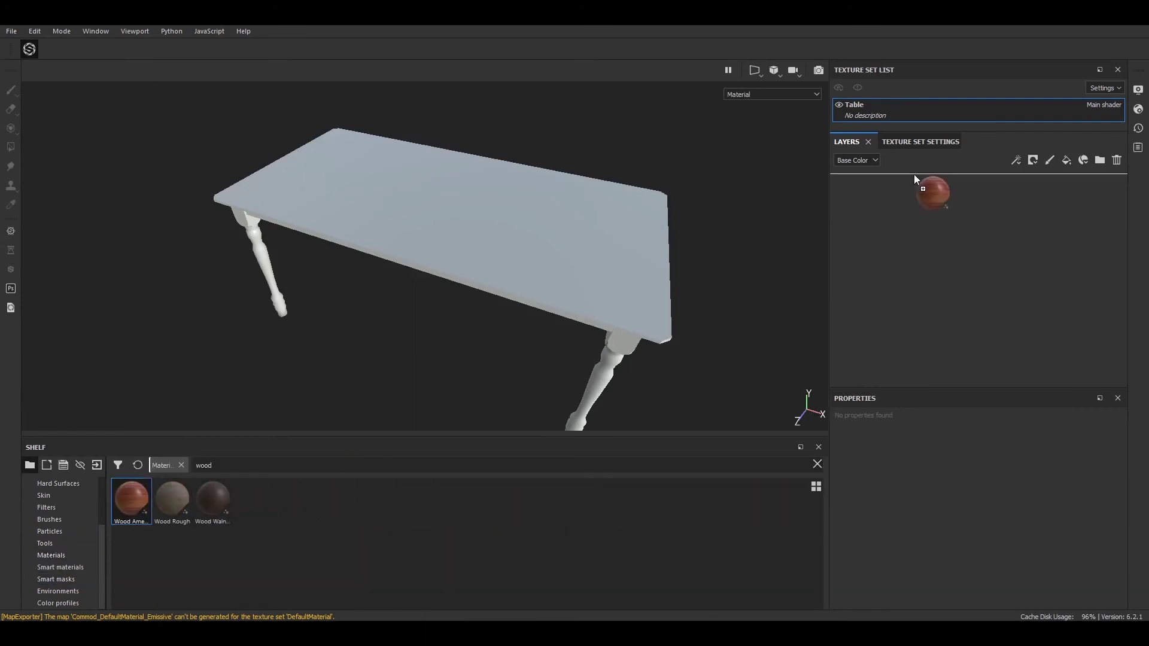
mouse_move(734, 237)
alt+mouse_down()
mouse_move(726, 190)
mouse_move(636, 200)
alt+mouse_up()
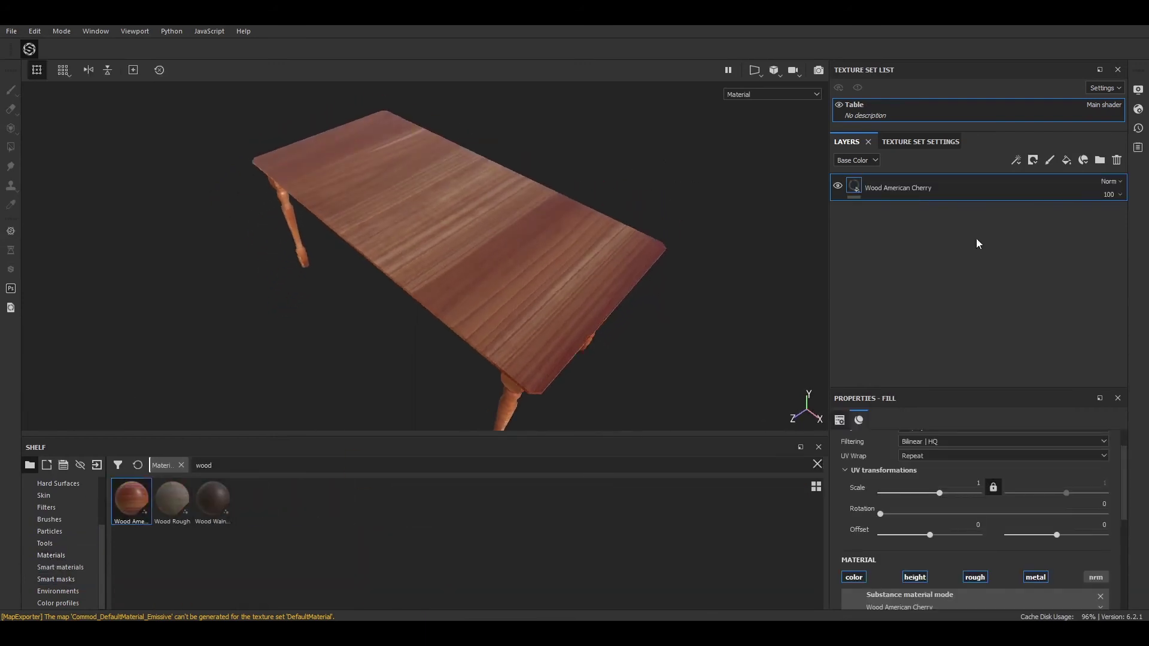
key(Return)
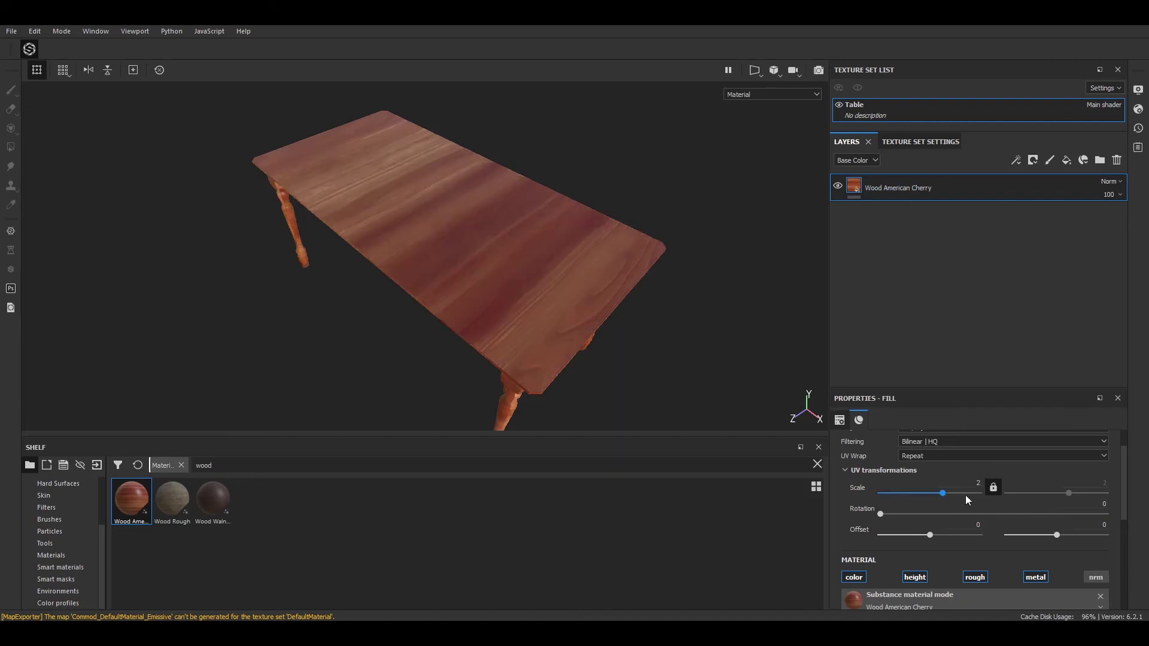
alt+drag(712, 228, 708, 269)
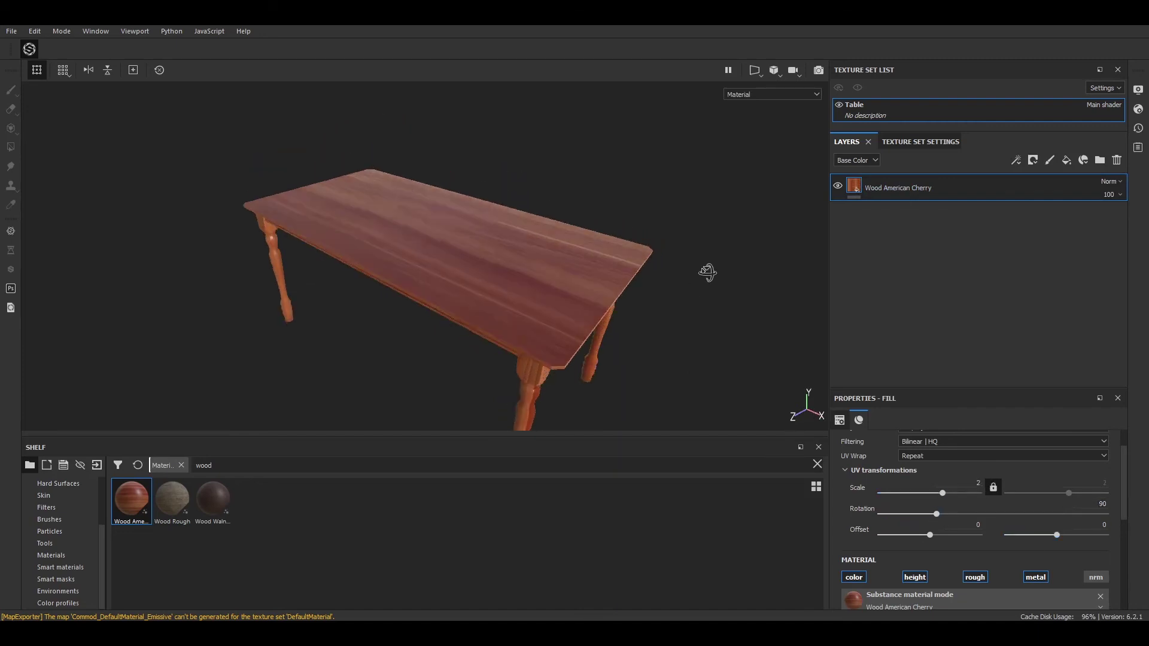
scroll(1069, 574, down, 2)
scroll(1069, 574, down, 1)
Darken the Wood Color of the cherry fill in two passes
click(1039, 583)
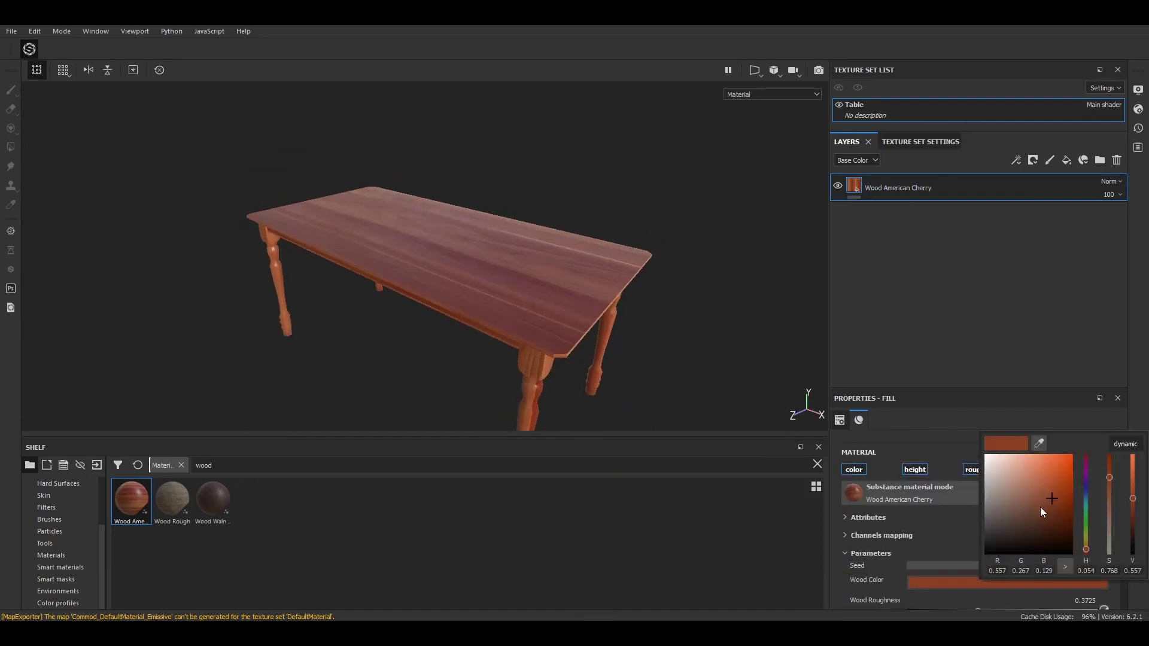
drag(1050, 512, 1068, 519)
mouse_move(598, 311)
alt+mouse_down()
mouse_move(655, 293)
mouse_move(647, 303)
alt+mouse_up()
click(1063, 584)
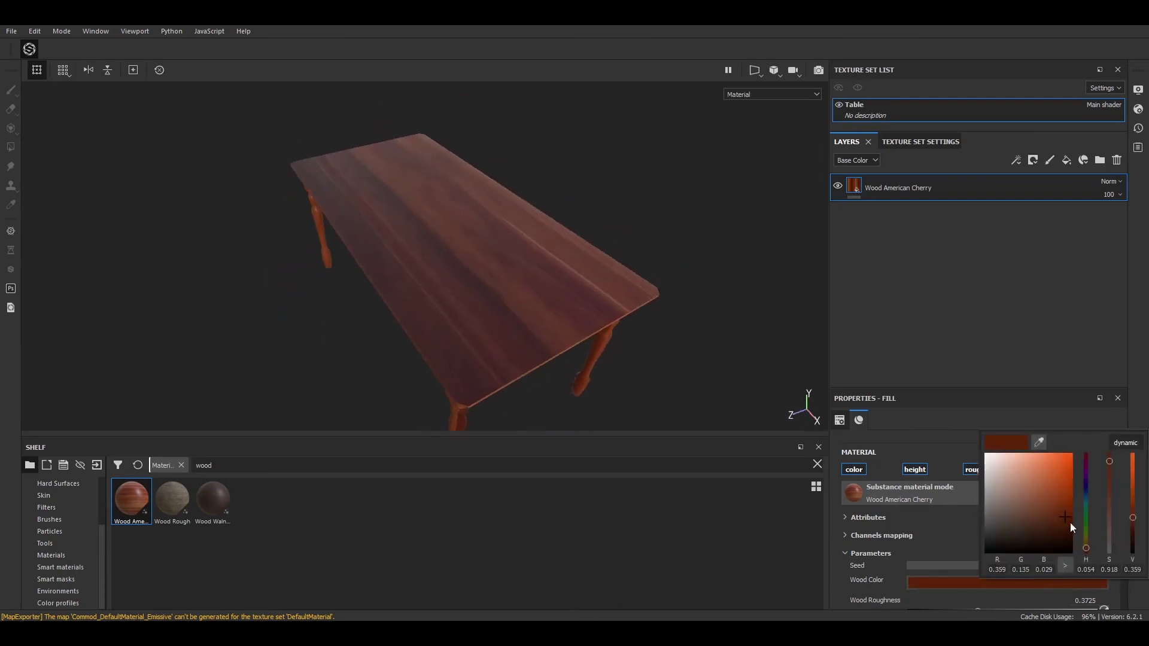
drag(1070, 523, 1065, 526)
click(931, 534)
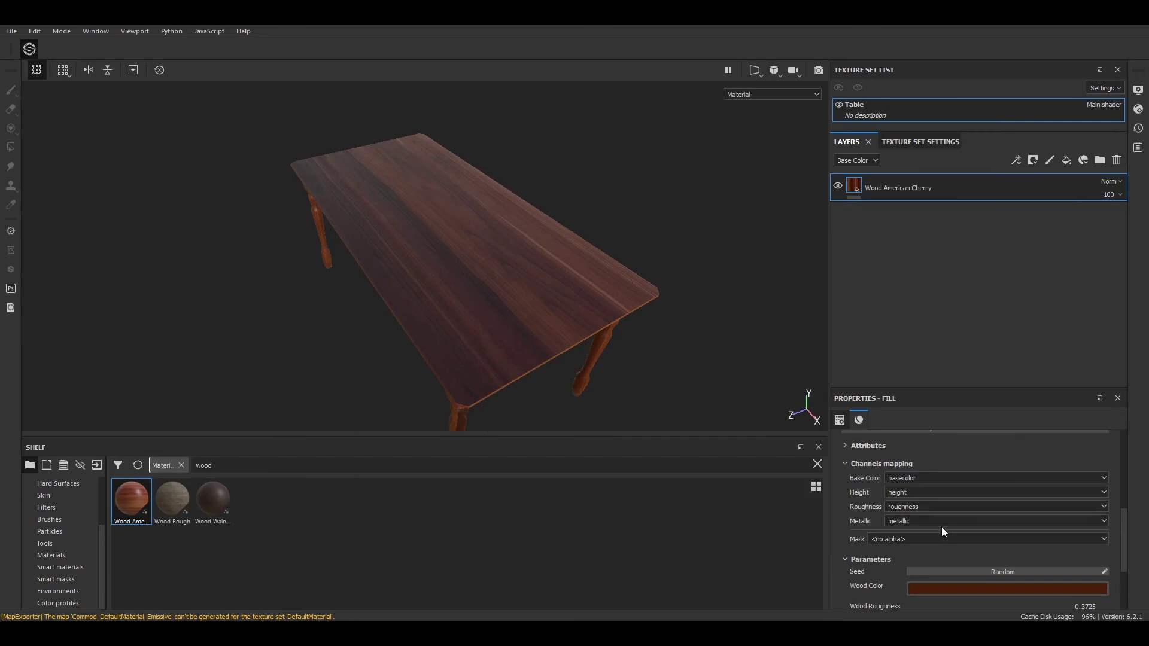
Raise the wood fibers amount to 0.55
click(915, 500)
scroll(961, 552, down, 1)
alt+drag(648, 436, 688, 264)
mouse_move(980, 539)
mouse_down()
mouse_move(1003, 539)
mouse_move(992, 538)
mouse_up()
mouse_move(795, 333)
alt+mouse_down()
mouse_move(641, 270)
mouse_move(585, 192)
mouse_move(644, 247)
mouse_move(533, 164)
mouse_move(638, 231)
mouse_move(641, 318)
mouse_move(663, 267)
mouse_move(592, 291)
alt+mouse_up()
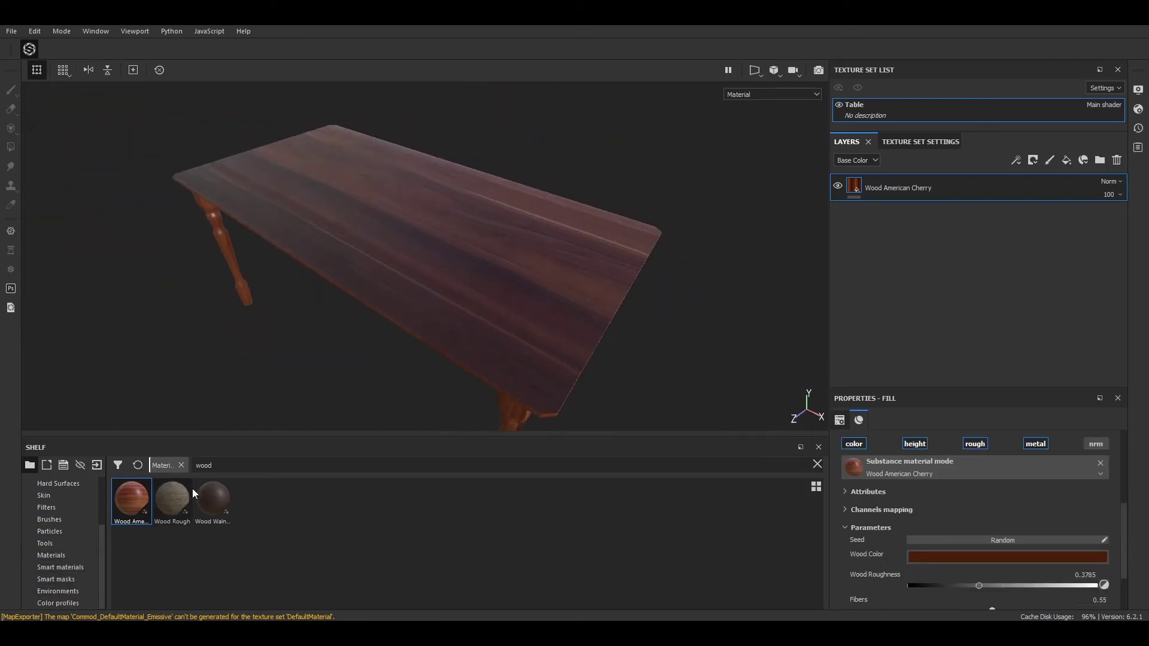
Add the Wood Ship Hull Nordic smart material as a new layer over the table
click(60, 566)
scroll(411, 591, down, 5)
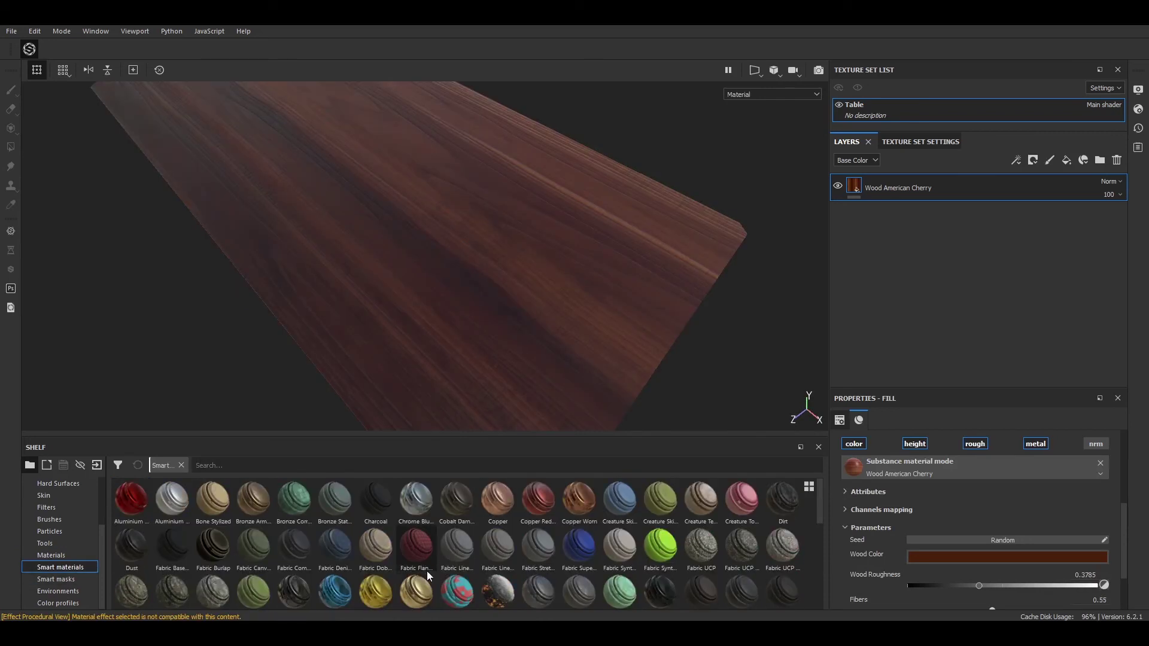
drag(914, 175, 915, 180)
mouse_move(629, 253)
alt+mouse_down()
mouse_move(647, 185)
mouse_move(622, 120)
mouse_move(645, 261)
alt+mouse_up()
right_click(921, 188)
click(837, 186)
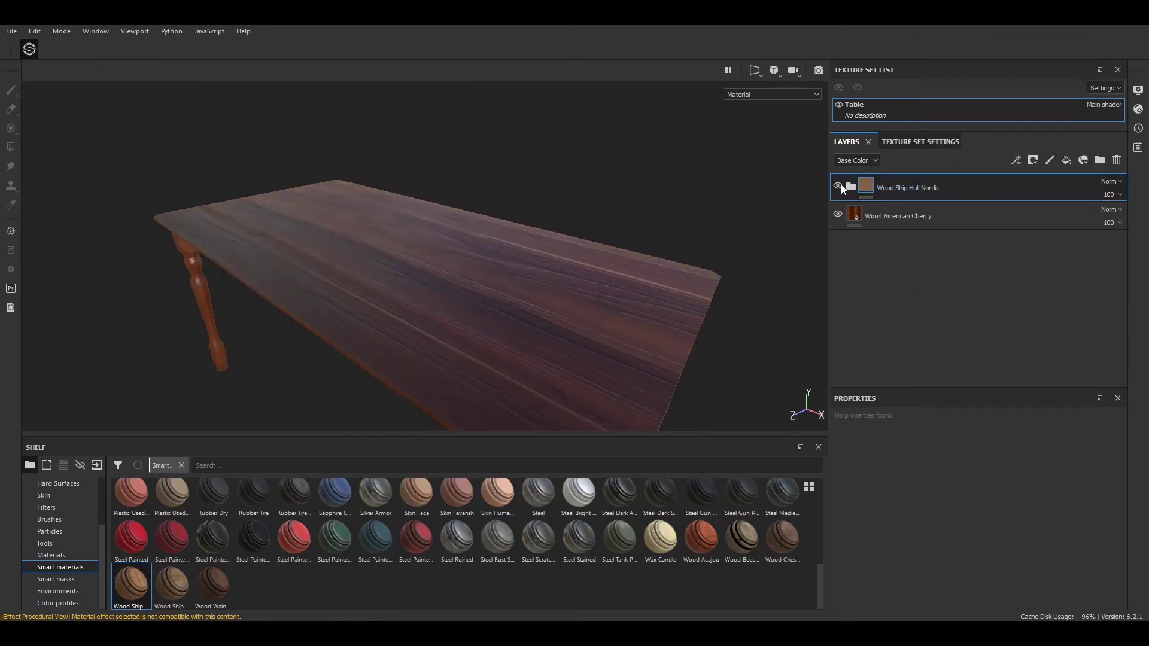
Give the Wood Ship Hull Nordic layer a black mask with a Dirt generator
right_click(918, 193)
click(955, 38)
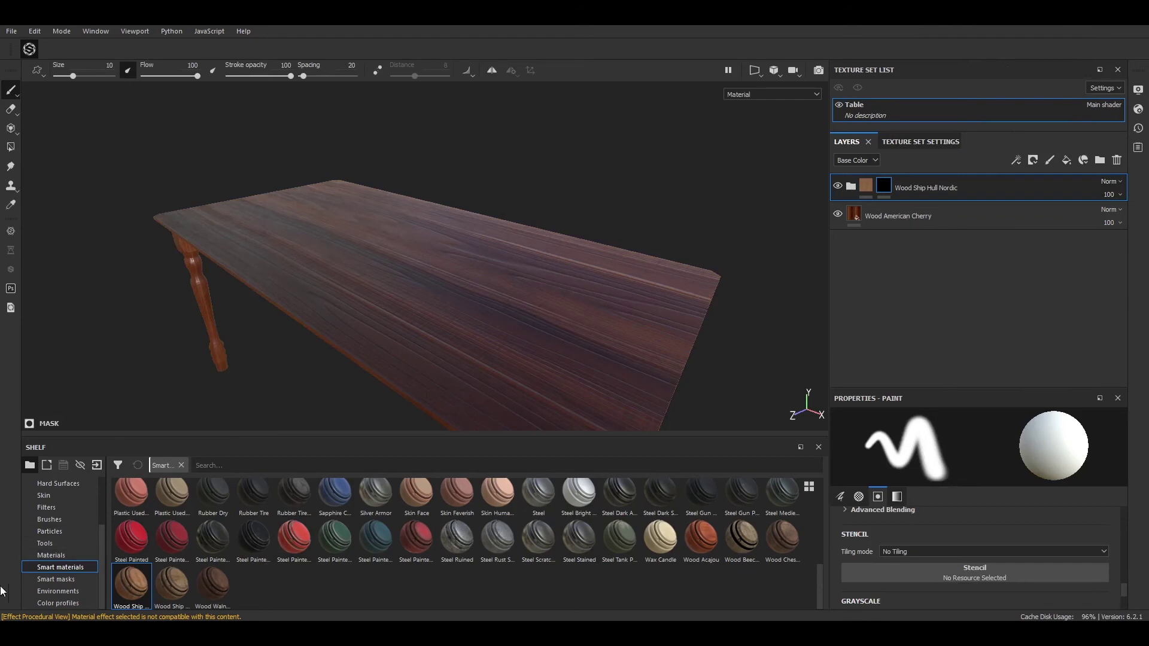
right_click(912, 181)
click(958, 384)
click(972, 445)
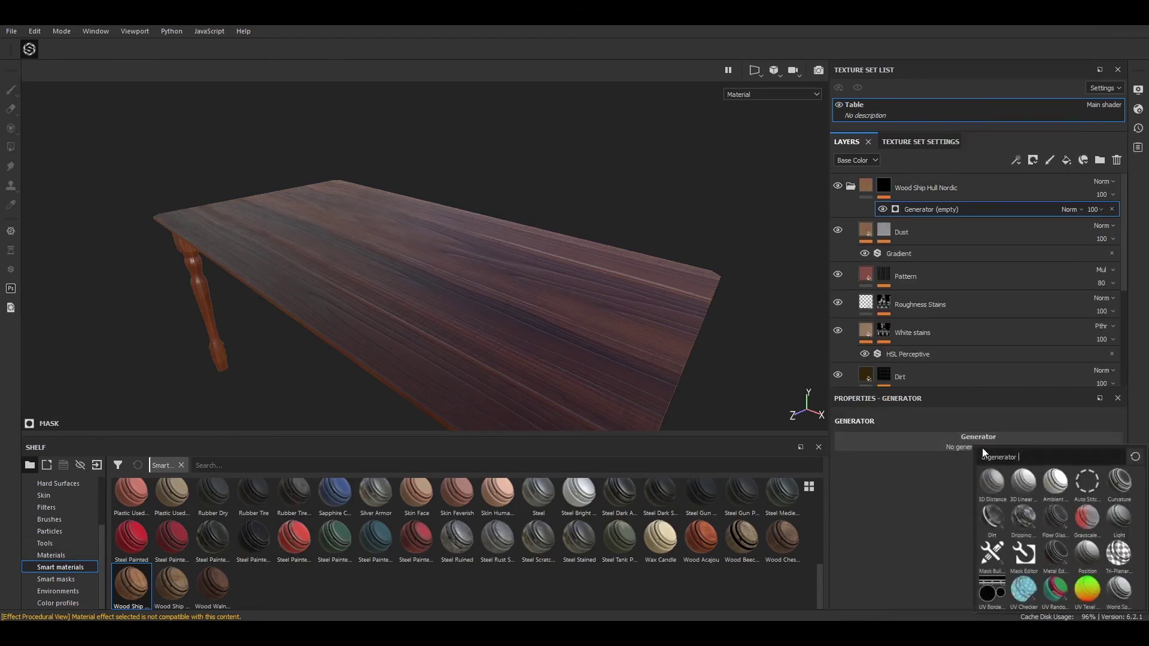
click(994, 515)
mouse_move(659, 236)
alt+mouse_down()
mouse_move(597, 257)
mouse_move(628, 185)
mouse_move(623, 239)
mouse_move(606, 159)
mouse_move(485, 236)
mouse_move(598, 220)
mouse_move(597, 193)
alt+mouse_up()
click(10, 32)
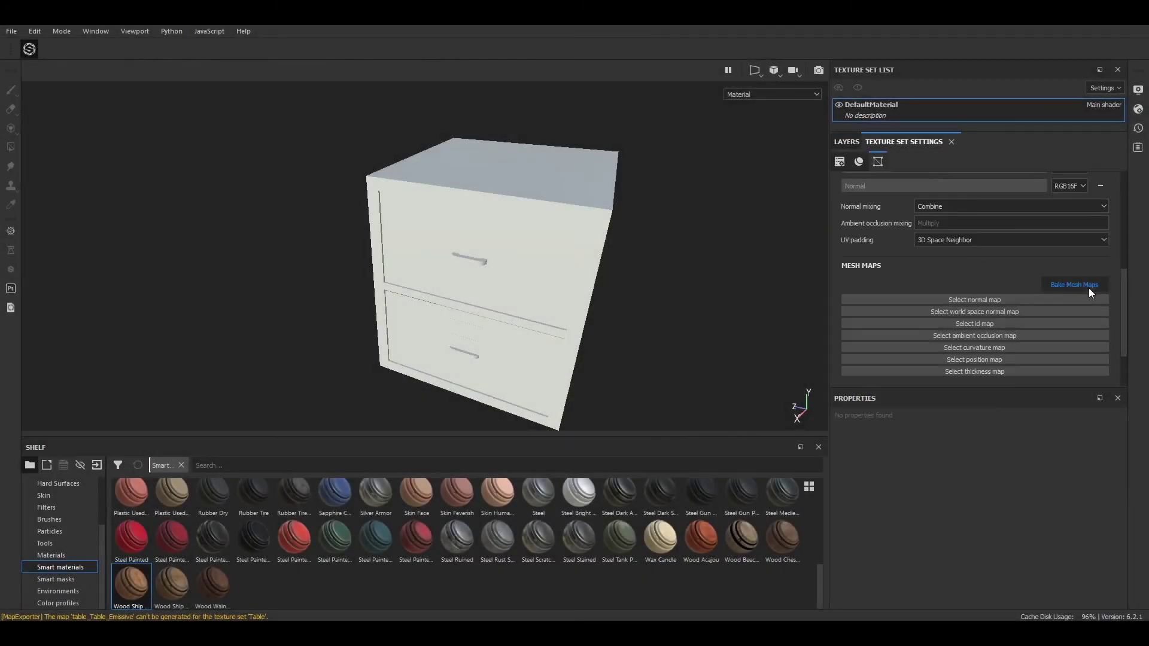
Bake the filing cabinet's seven mesh maps and close the baking report
click(1089, 288)
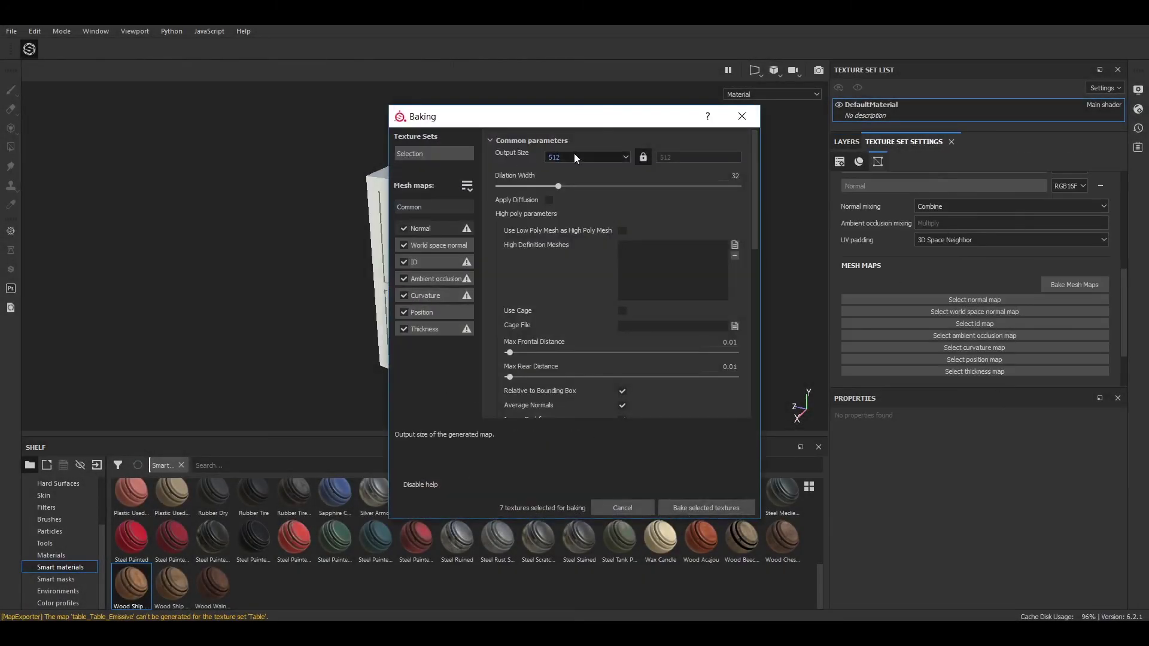
click(727, 514)
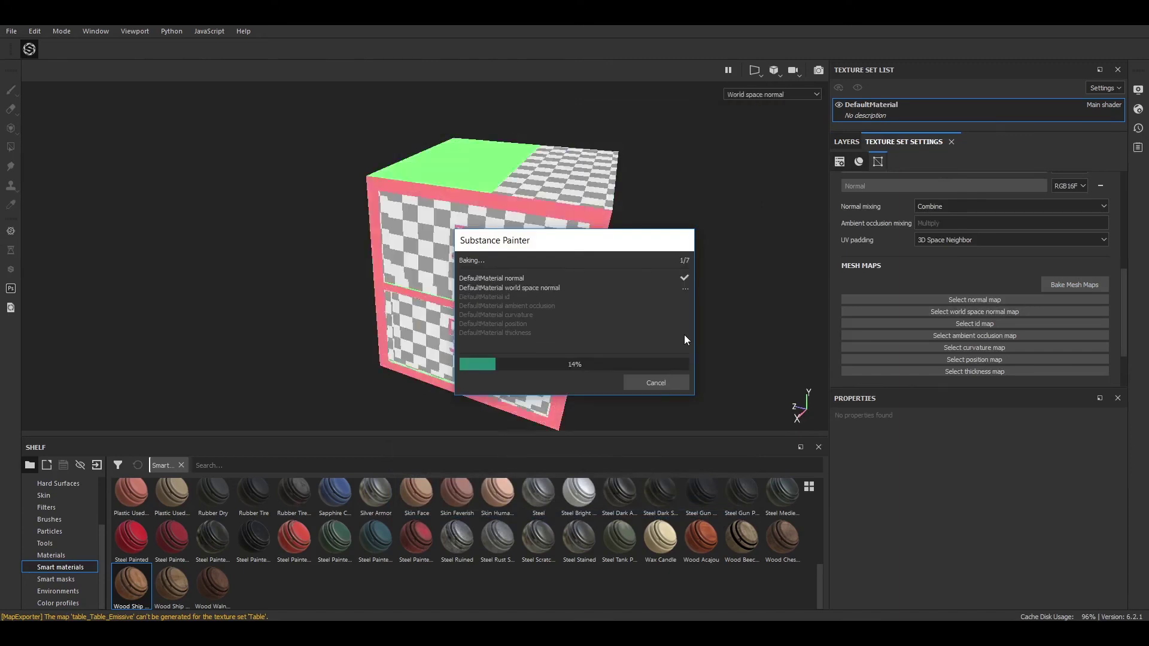
click(659, 382)
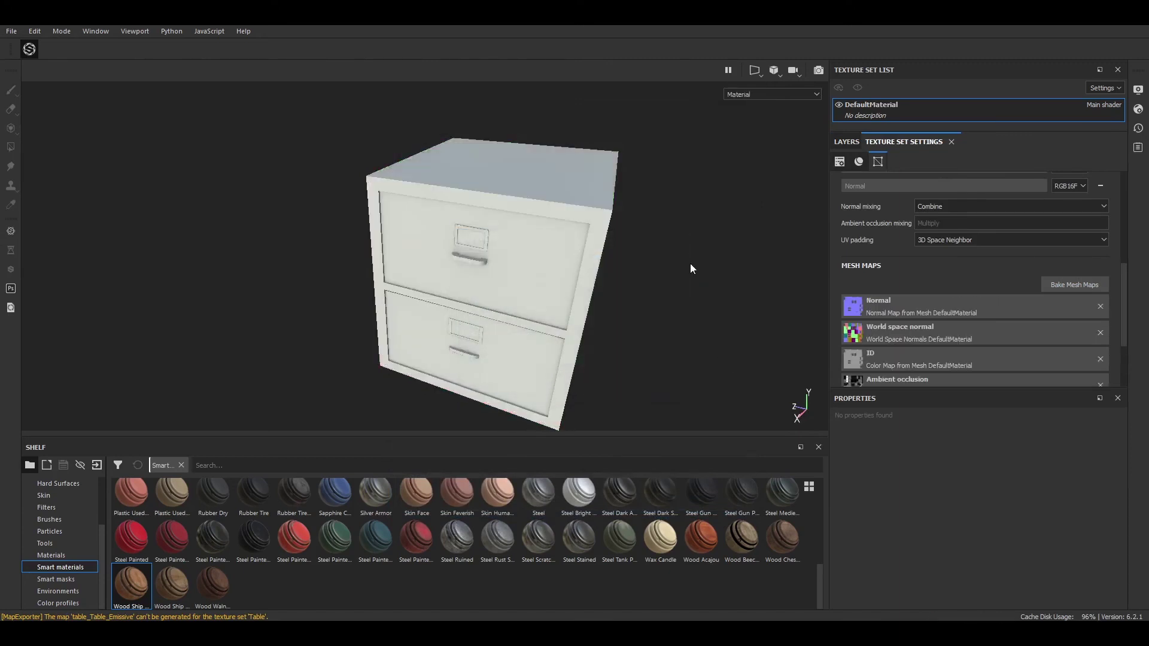
click(847, 142)
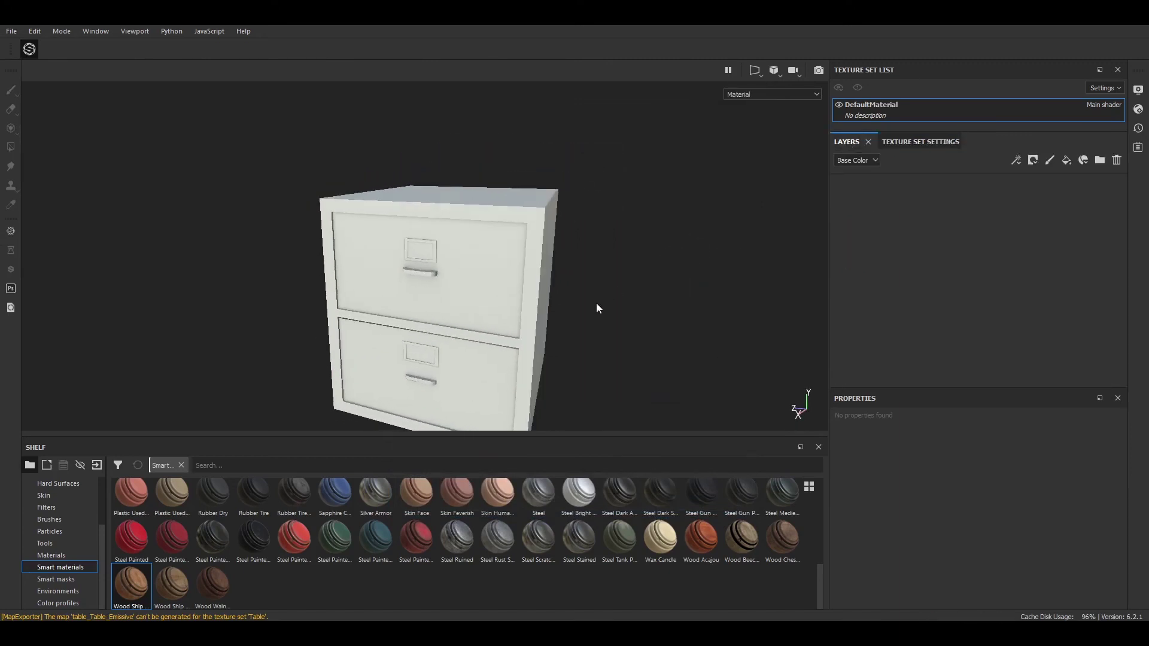
Add Steel Medieval Stylized and Steel Dark Aged smart materials to the cabinet
drag(782, 494, 907, 308)
mouse_move(808, 266)
alt+mouse_down()
mouse_move(609, 259)
mouse_move(626, 251)
alt+mouse_up()
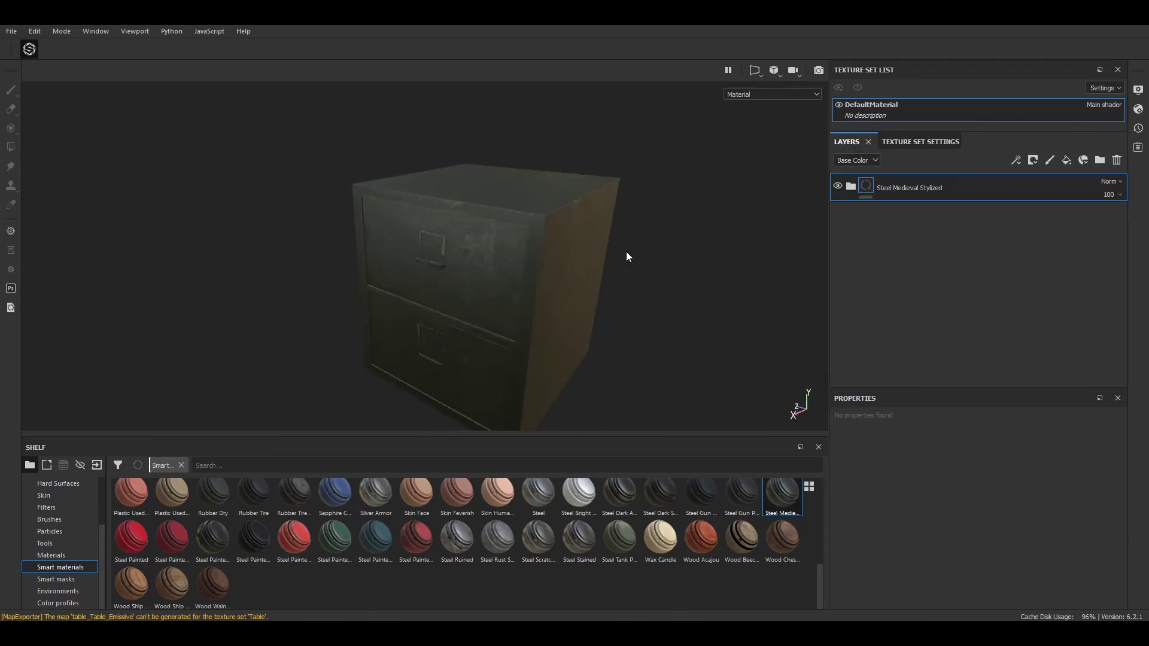
drag(620, 494, 848, 277)
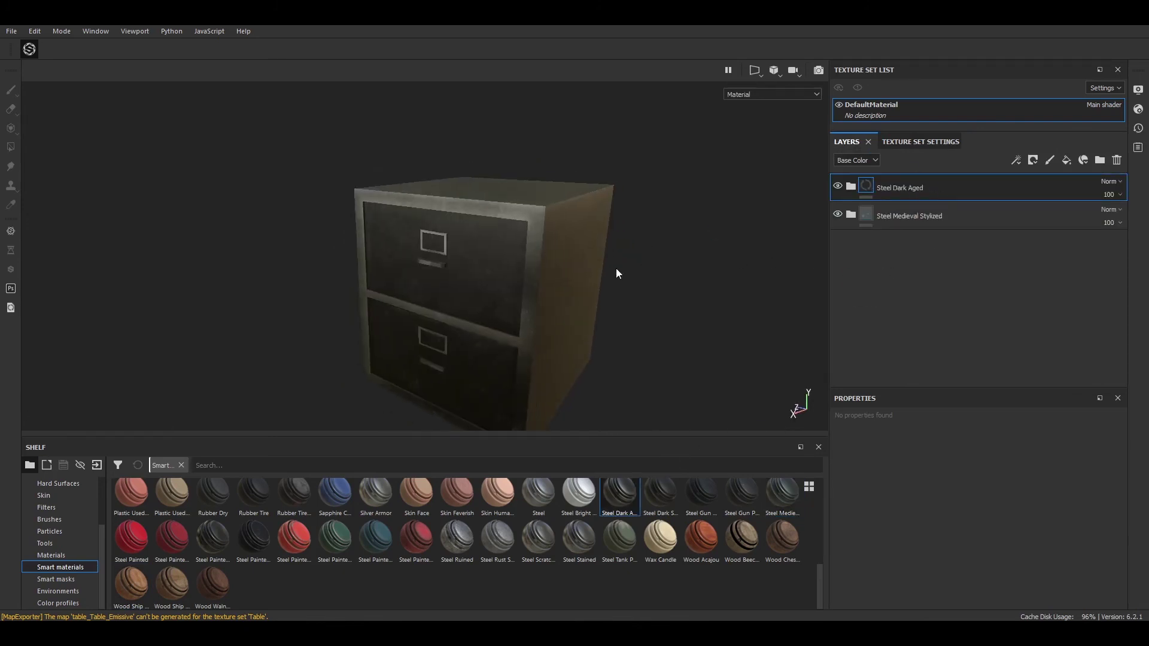
Black-mask Steel Dark Aged and polygon-fill it onto the upper and lower drawer fronts
right_click(887, 186)
click(972, 27)
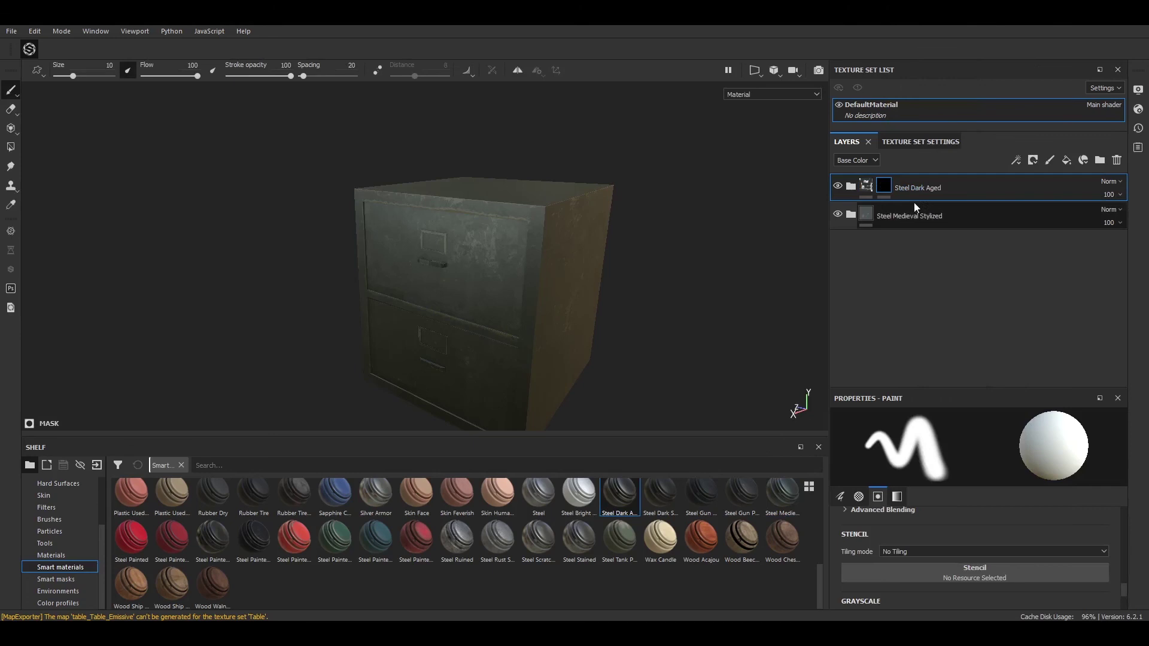
click(10, 147)
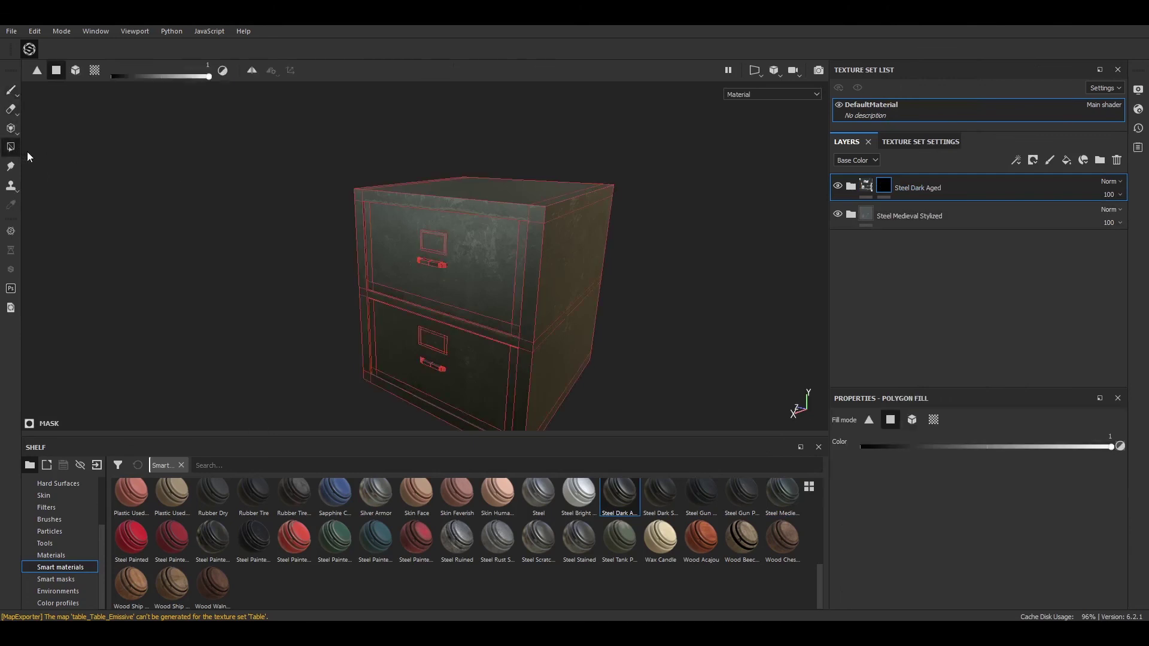
click(485, 259)
click(470, 365)
alt+drag(518, 373, 614, 262)
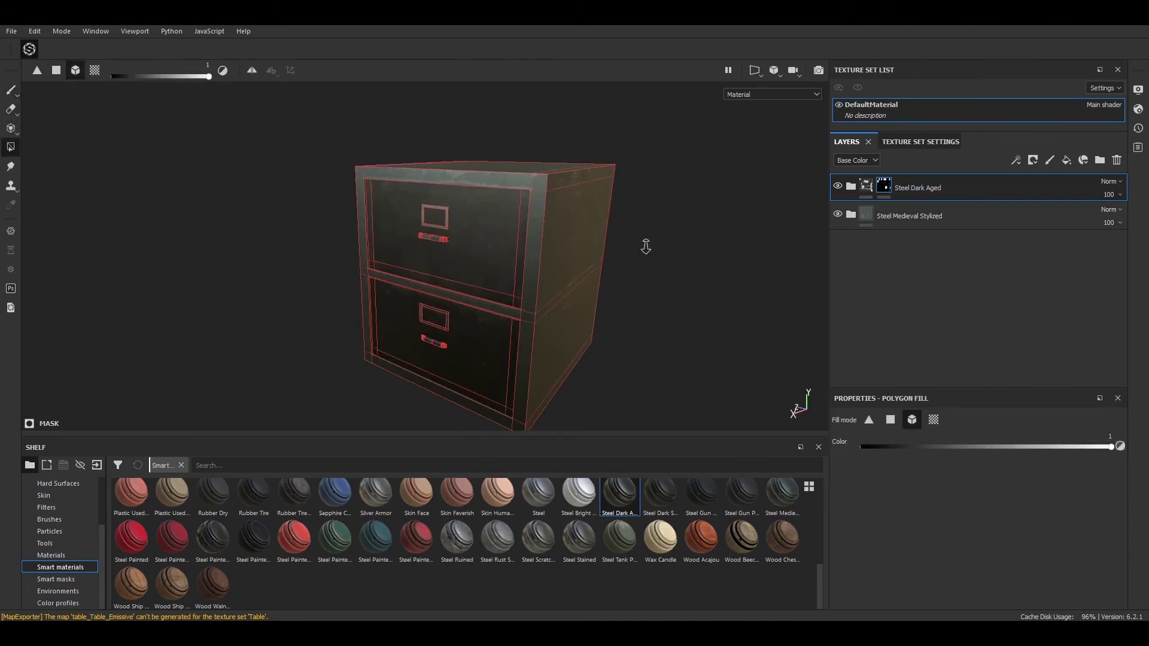
click(10, 90)
mouse_move(295, 185)
alt+mouse_down()
mouse_move(354, 165)
mouse_move(454, 172)
alt+mouse_up()
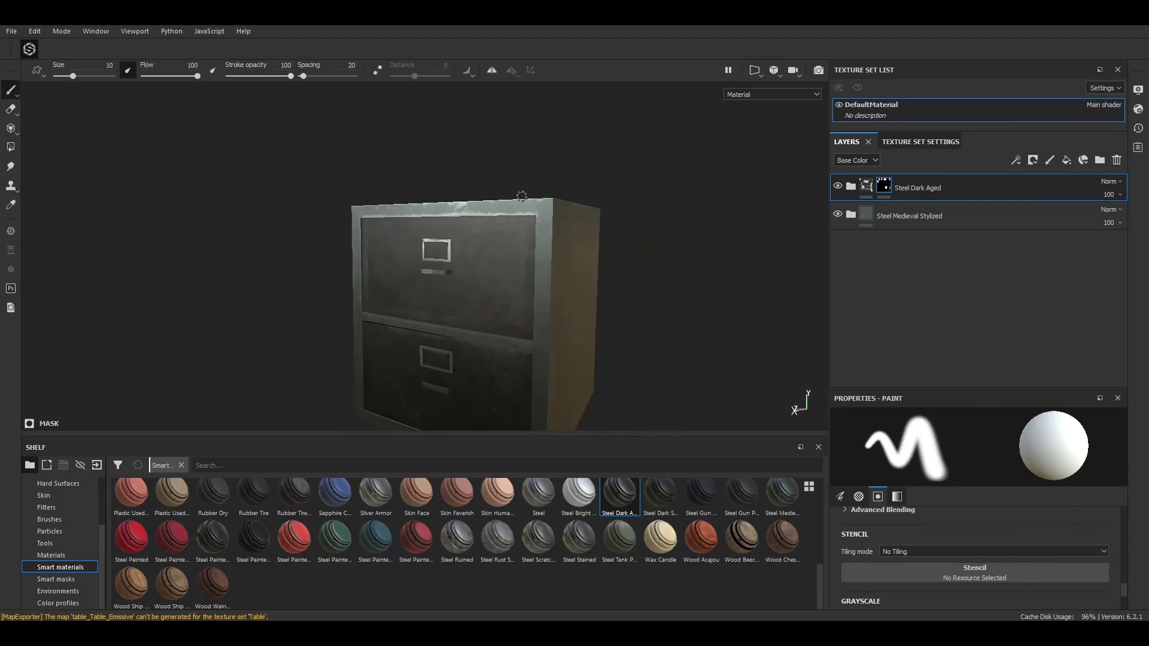
Add Steel Painted Scraped Green on top, masked with the Dirt Soft Edges smart mask
drag(335, 539, 922, 180)
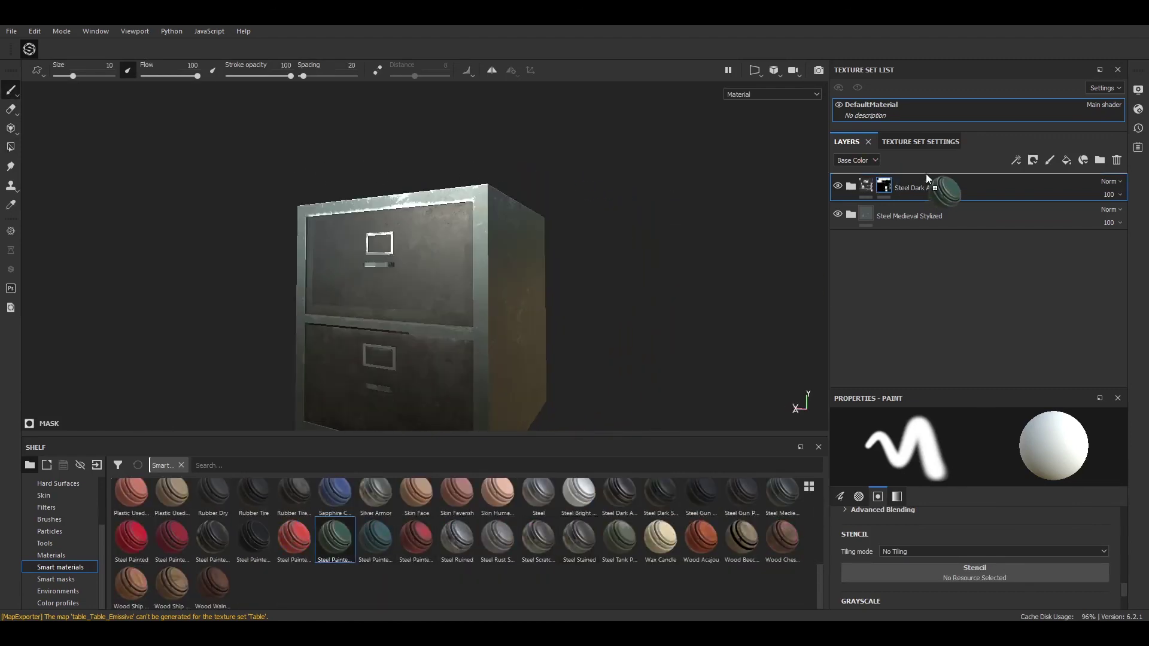
alt+drag(566, 332, 66, 573)
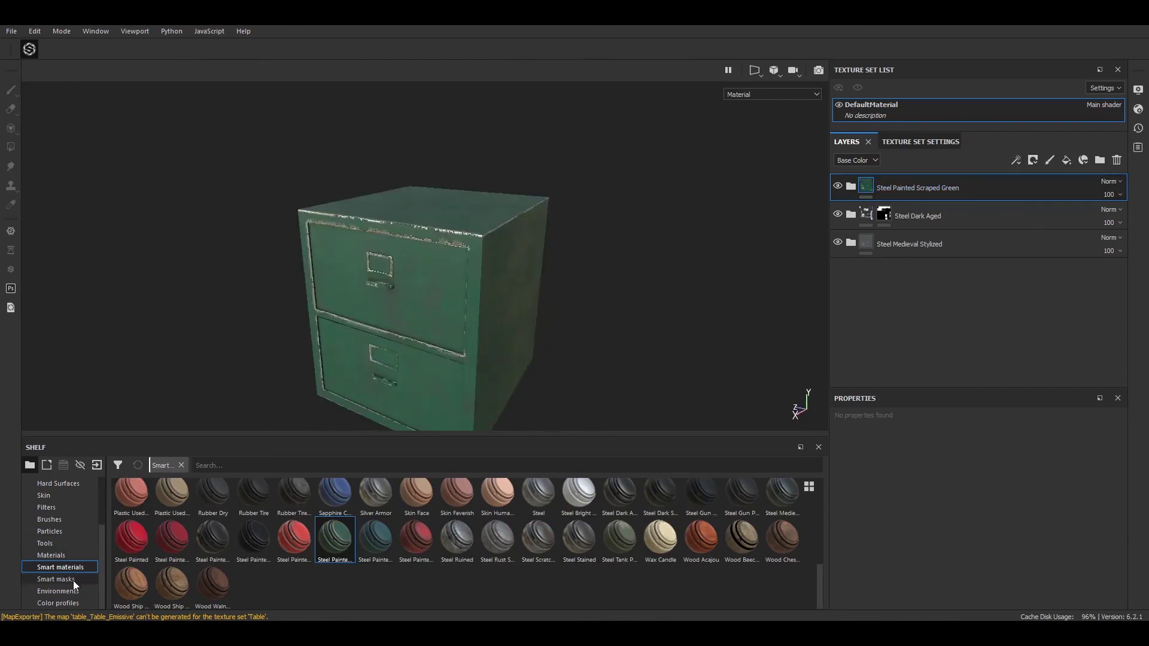
click(73, 580)
drag(579, 500, 938, 189)
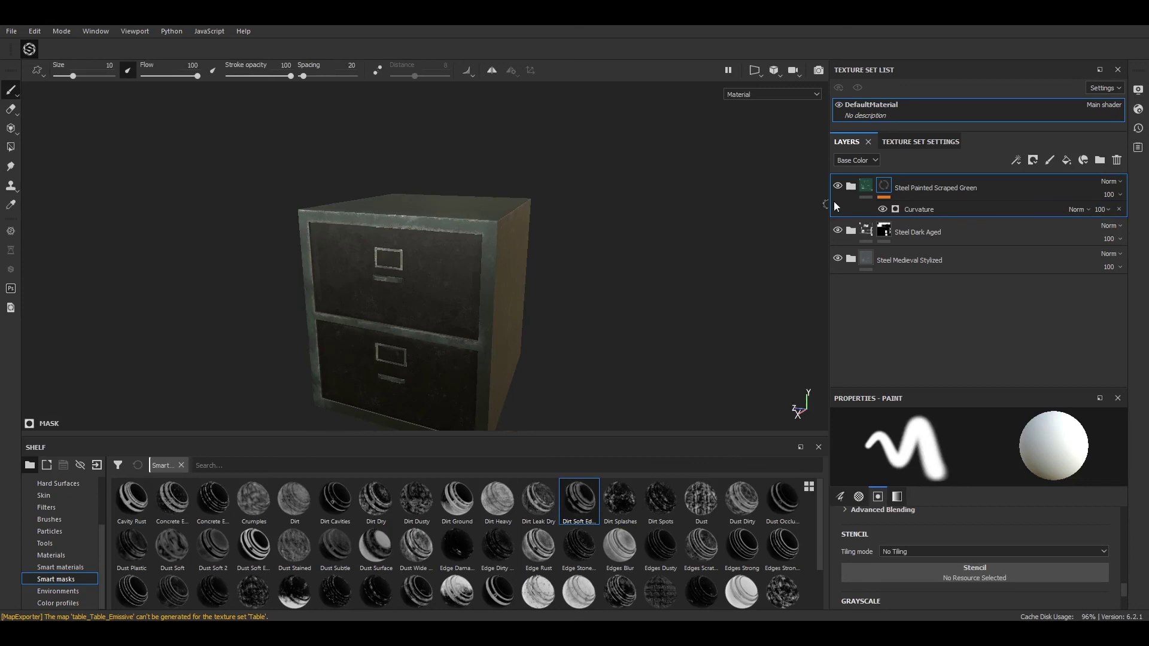
mouse_move(664, 223)
alt+mouse_down()
mouse_move(526, 264)
mouse_move(640, 200)
mouse_move(657, 226)
mouse_move(628, 234)
mouse_move(629, 256)
mouse_move(401, 263)
mouse_move(366, 177)
alt+mouse_up()
click(11, 31)
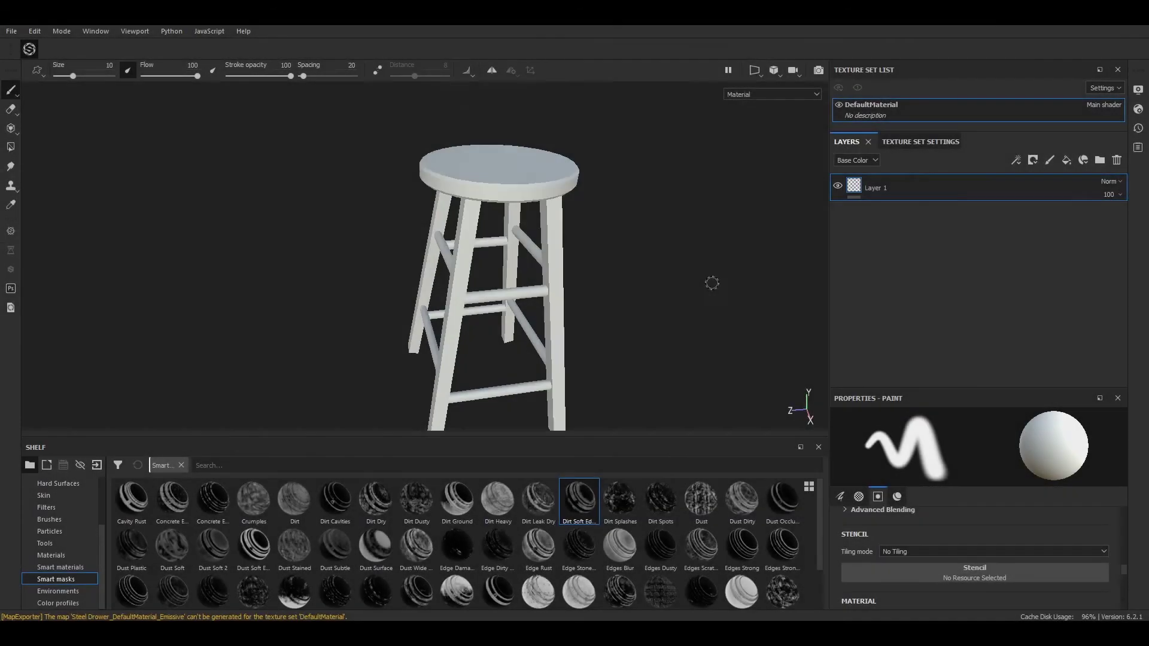
Bake the stool's seven mesh maps from Texture Set Settings and close the report
click(904, 142)
click(1090, 286)
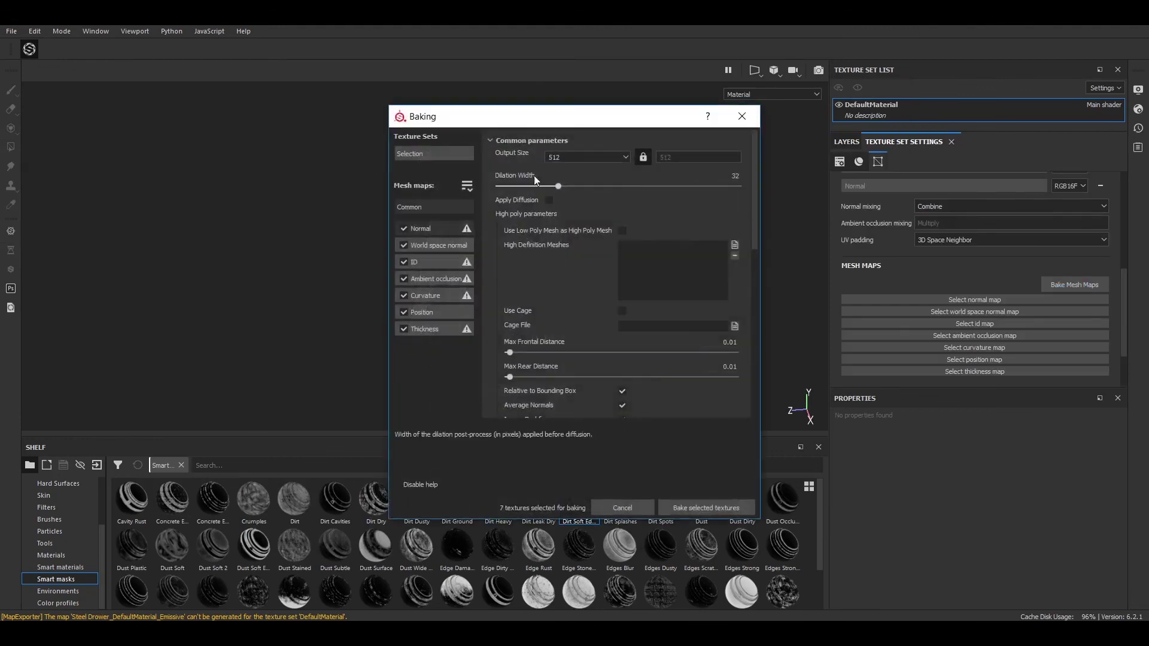
click(705, 508)
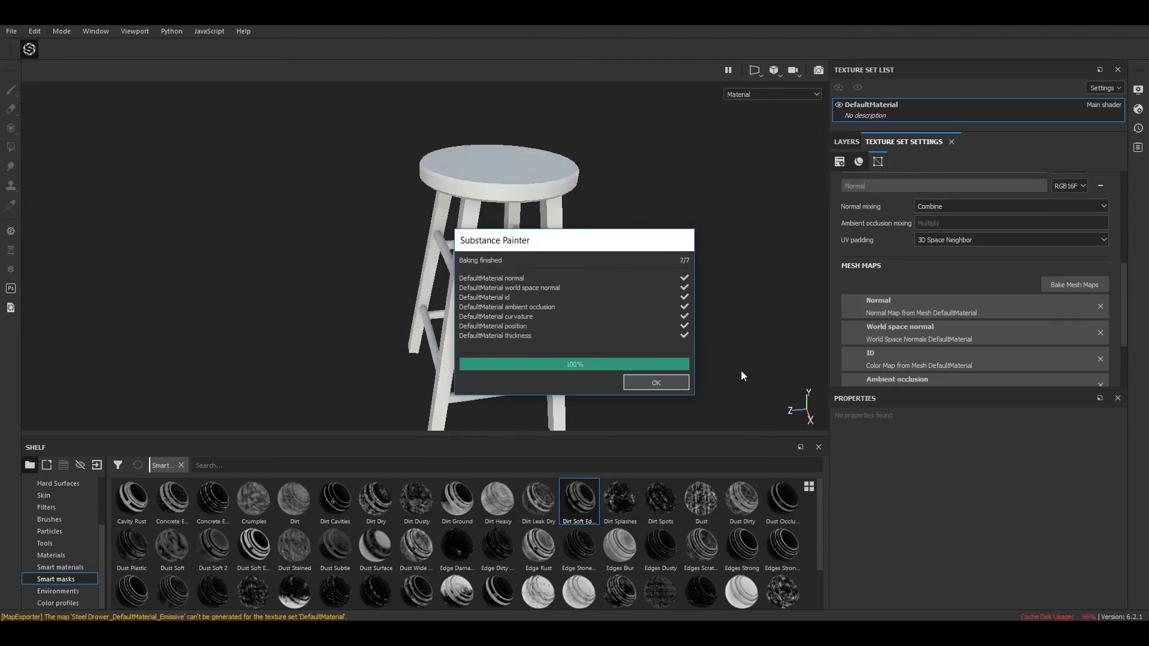
click(675, 384)
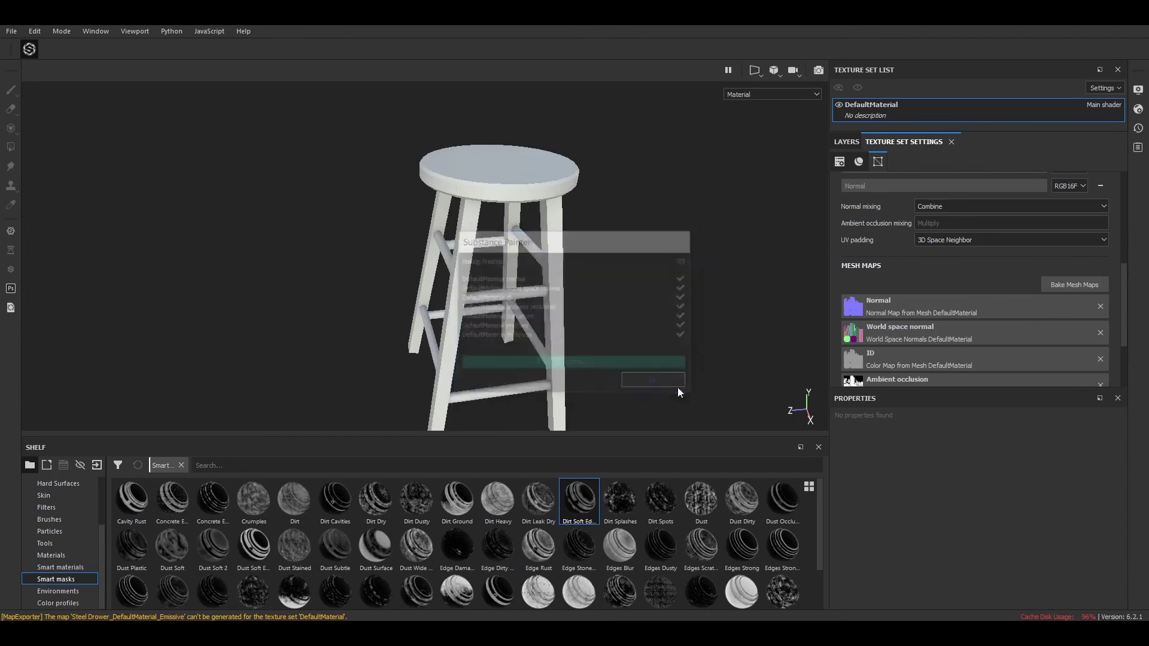
click(63, 567)
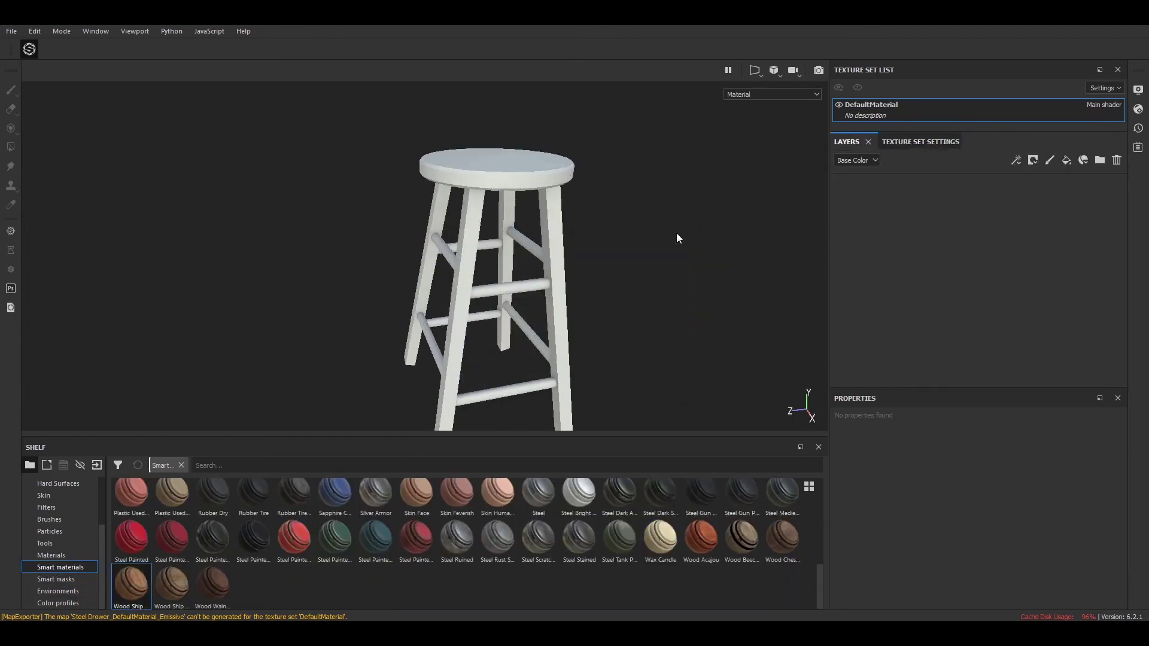
Apply the Wood Ship Hull Nordic smart material to the stool as a new layer
mouse_move(706, 221)
alt+mouse_down()
mouse_move(600, 271)
mouse_move(605, 166)
alt+mouse_up()
mouse_move(605, 166)
alt+right_down()
mouse_move(612, 319)
mouse_move(698, 251)
alt+right_up()
alt+drag(697, 252, 630, 239)
mouse_move(452, 278)
alt+mouse_down()
mouse_move(530, 297)
mouse_move(623, 259)
alt+mouse_up()
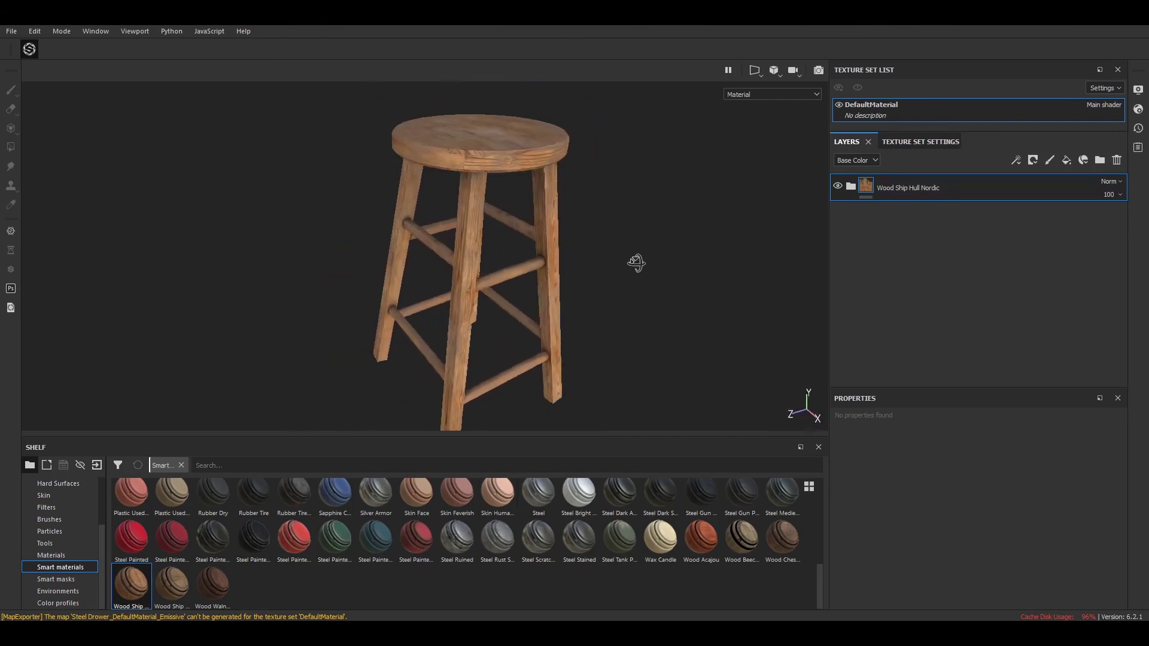
Shift the Wood Rough sub-layer's colour to a more saturated orange
click(860, 199)
click(915, 321)
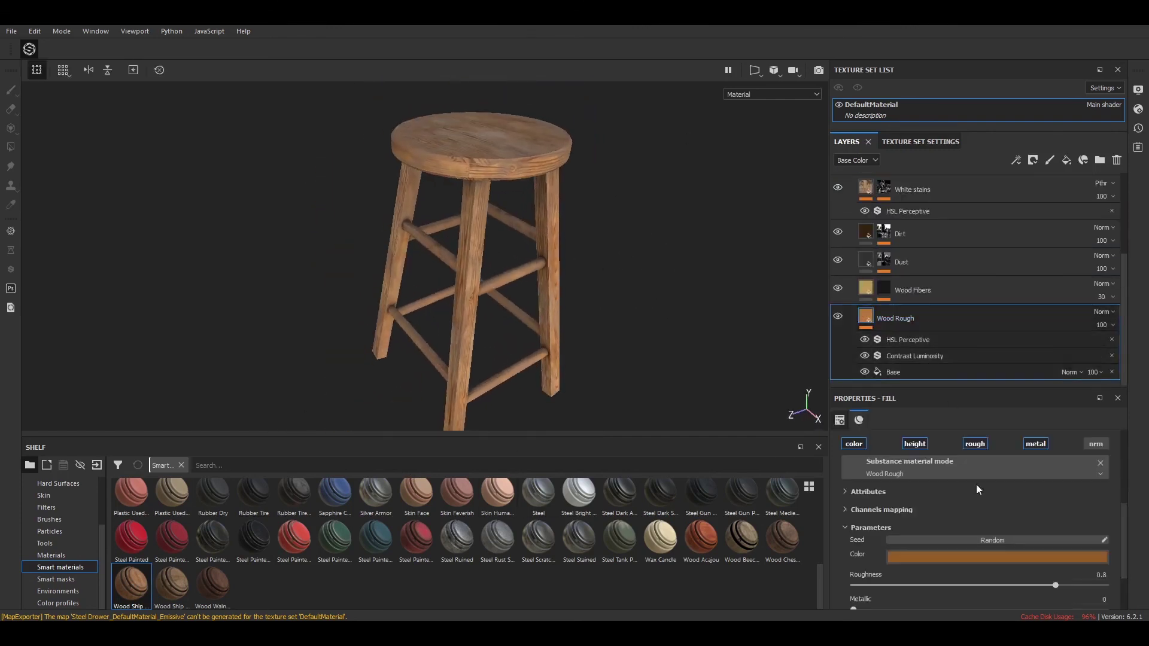
click(996, 555)
click(1053, 475)
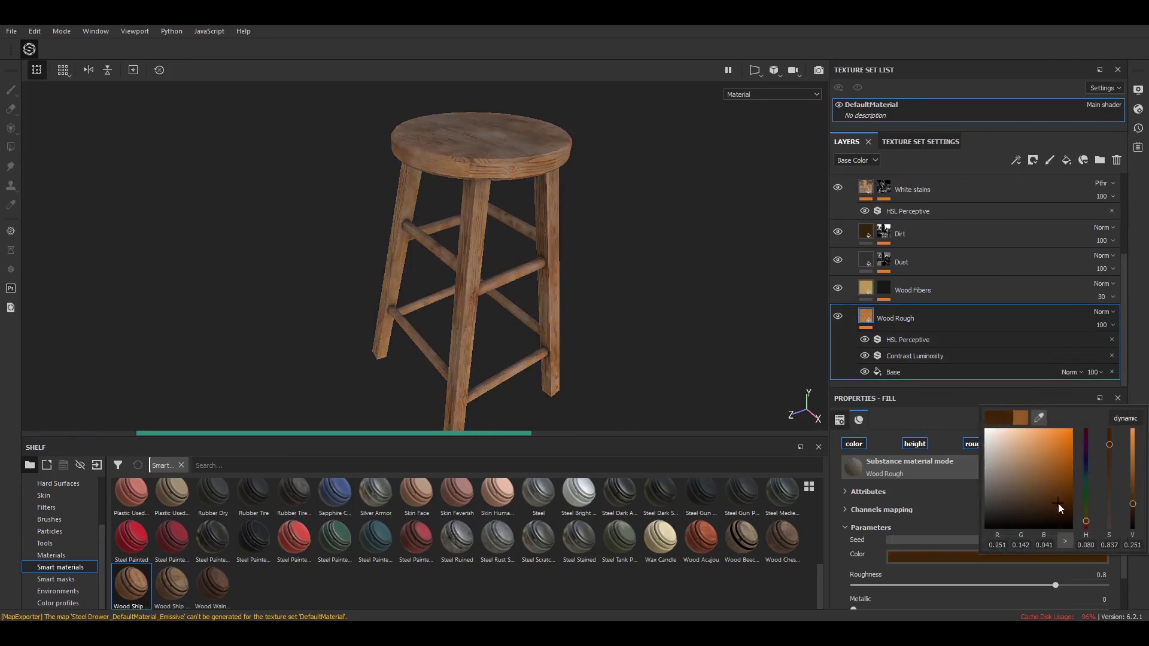
click(1035, 473)
mouse_move(1034, 472)
mouse_down()
mouse_move(1050, 489)
mouse_move(1051, 475)
mouse_up()
mouse_move(539, 258)
alt+mouse_down()
mouse_move(454, 241)
mouse_move(496, 211)
alt+mouse_up()
scroll(865, 211, up, 3)
click(852, 188)
mouse_move(618, 309)
alt+mouse_down()
mouse_move(601, 246)
mouse_move(736, 257)
mouse_move(616, 269)
mouse_move(419, 228)
mouse_move(300, 150)
alt+mouse_up()
click(11, 30)
In Export Textures, change the file type from png to jpeg
click(36, 241)
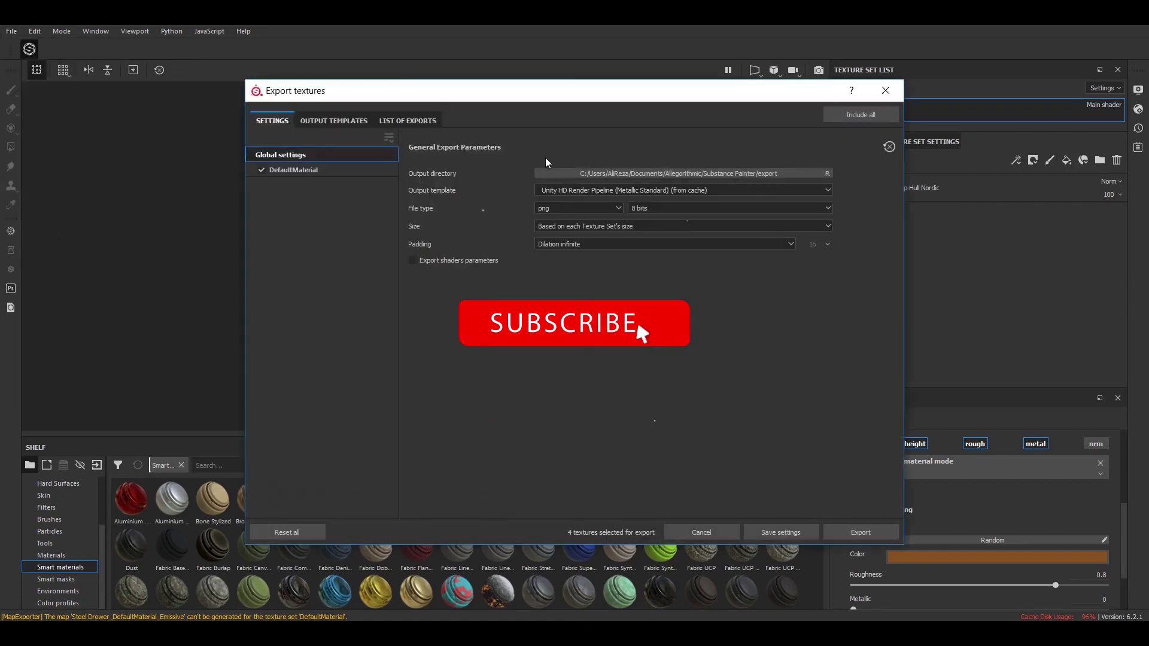
click(571, 208)
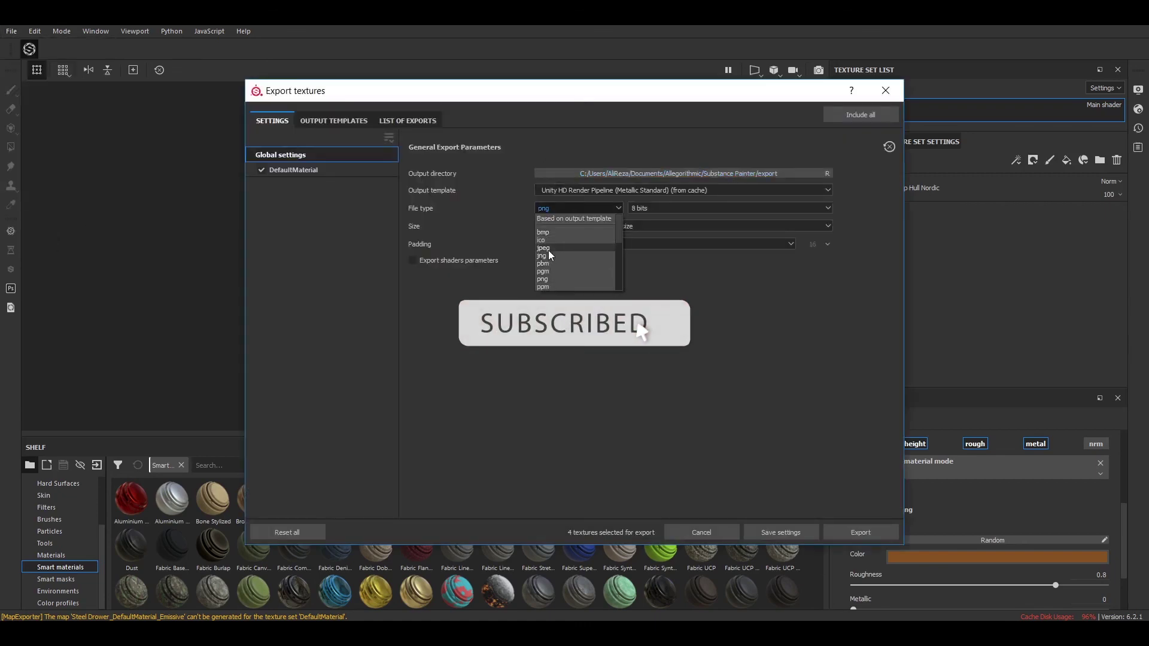
click(549, 249)
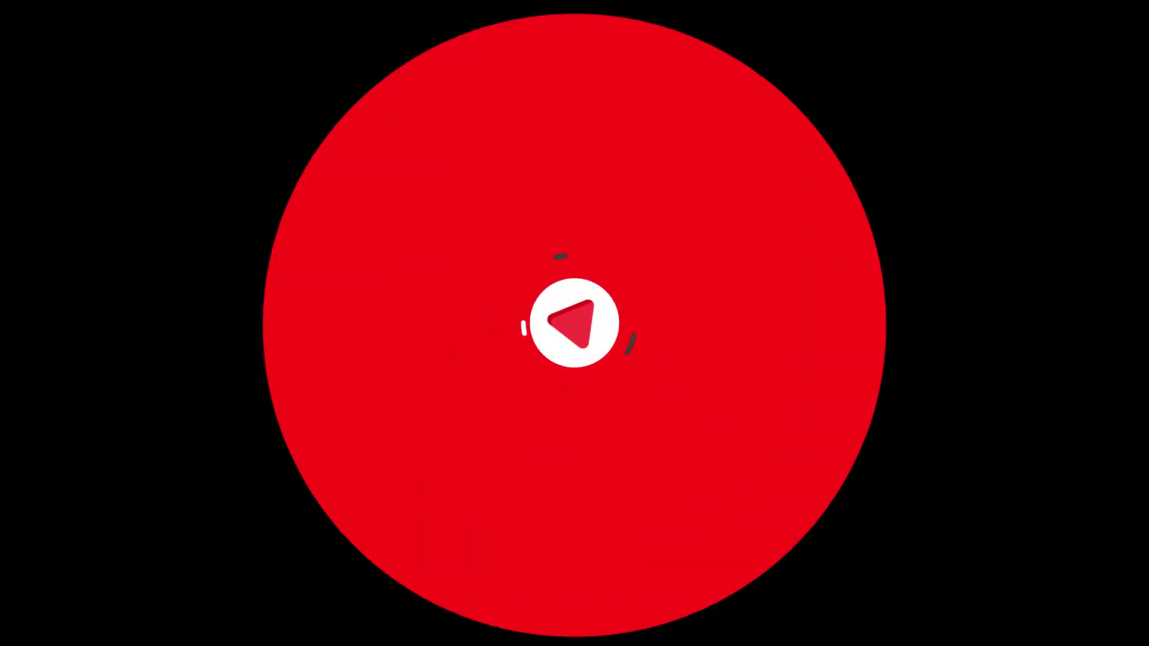